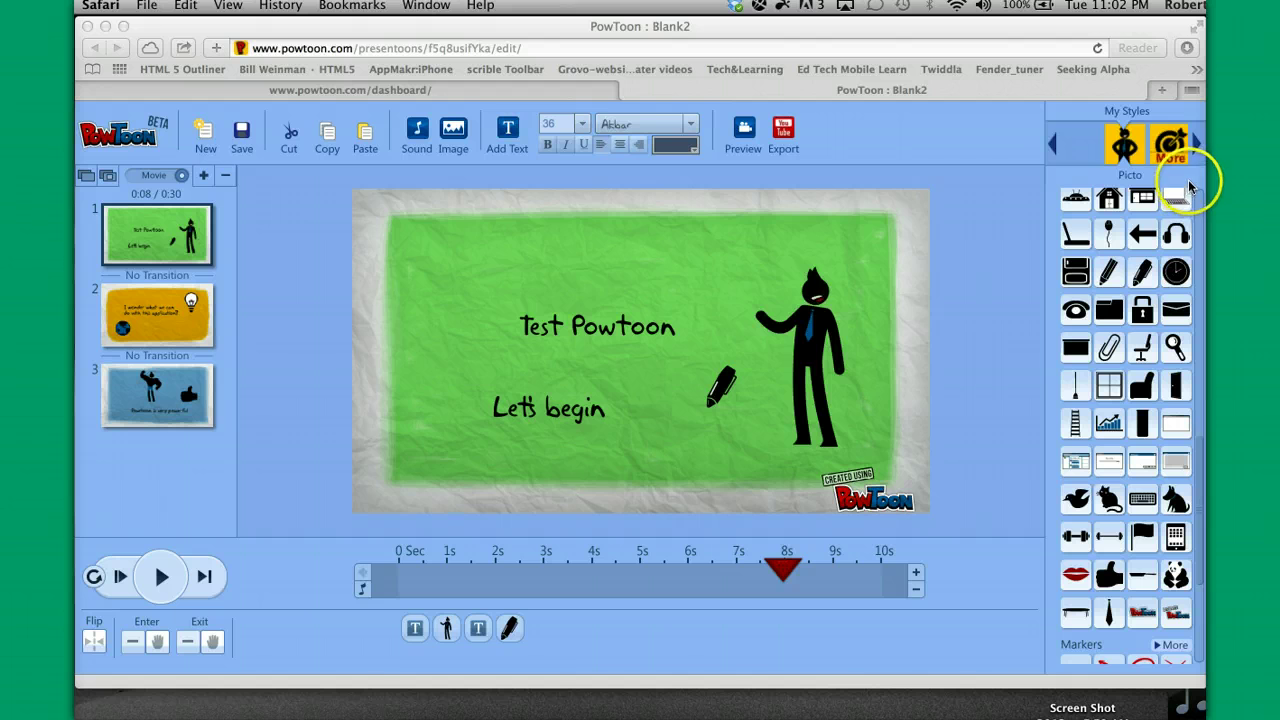
- Collapse the expanded Props category in the Picto library
left_click(1204, 265)
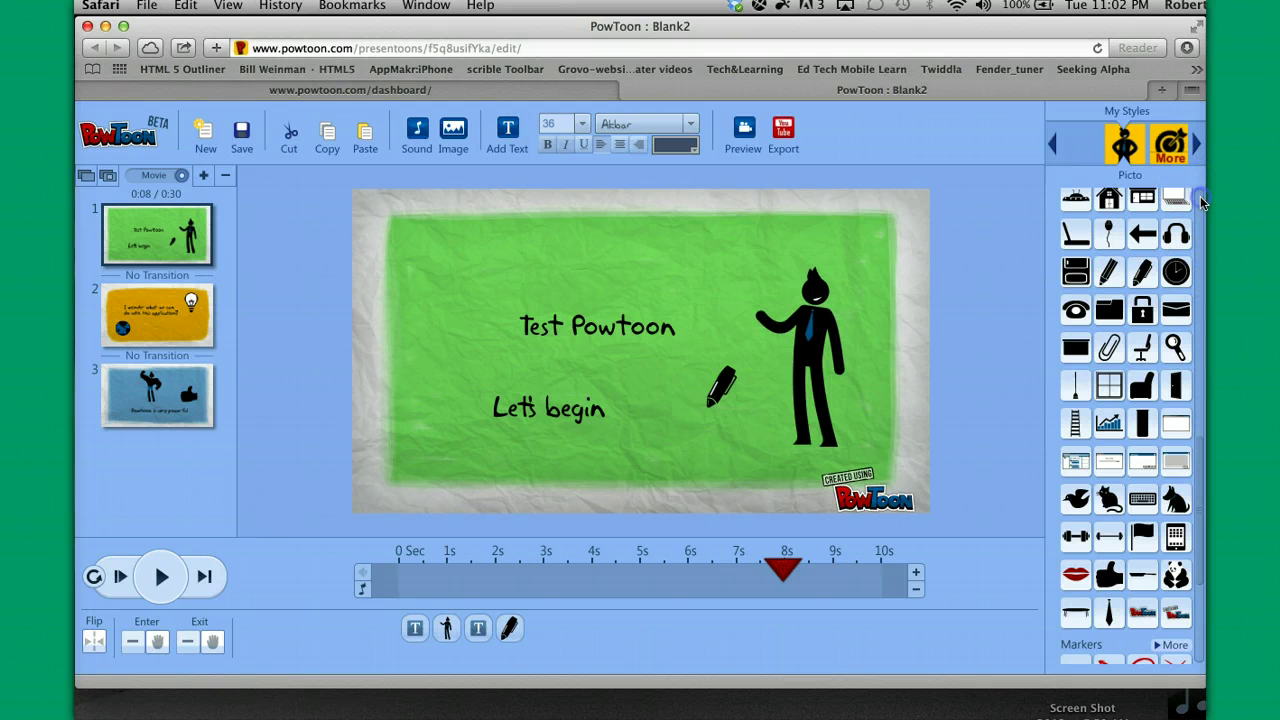
left_click(1200, 196)
left_click(1200, 228)
left_click_drag(1199, 226, 1199, 160)
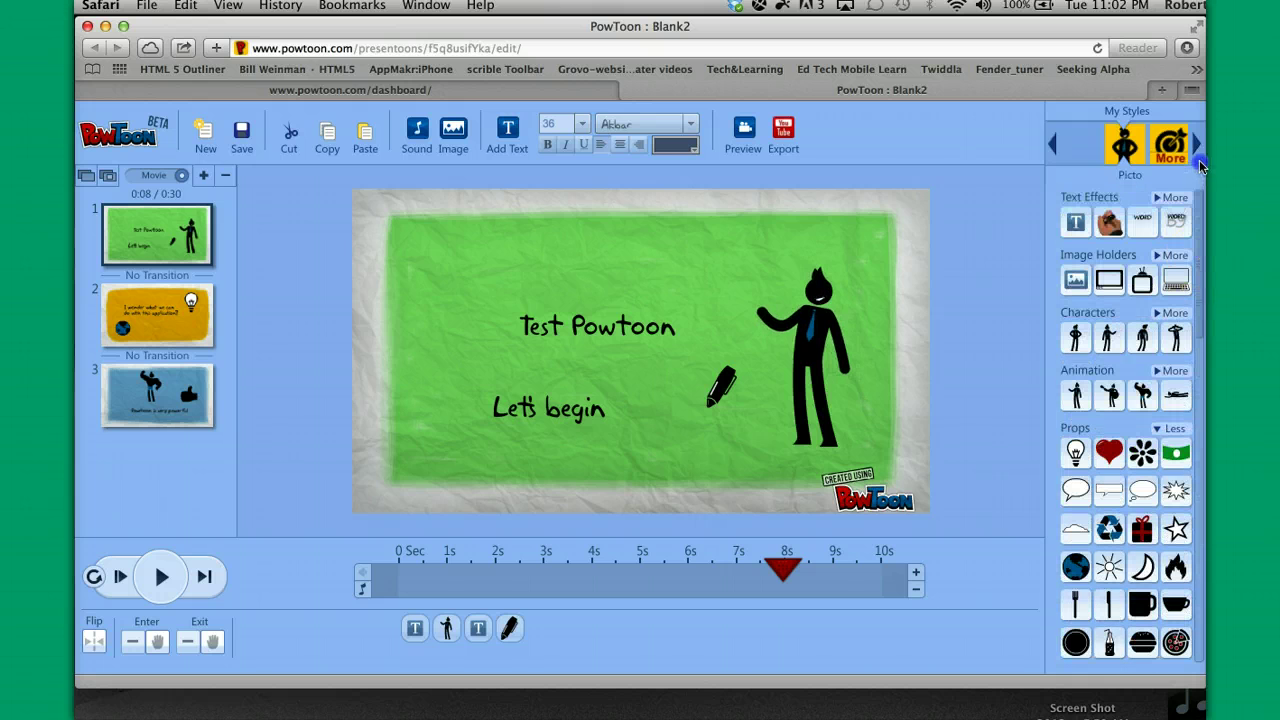
left_click(1172, 432)
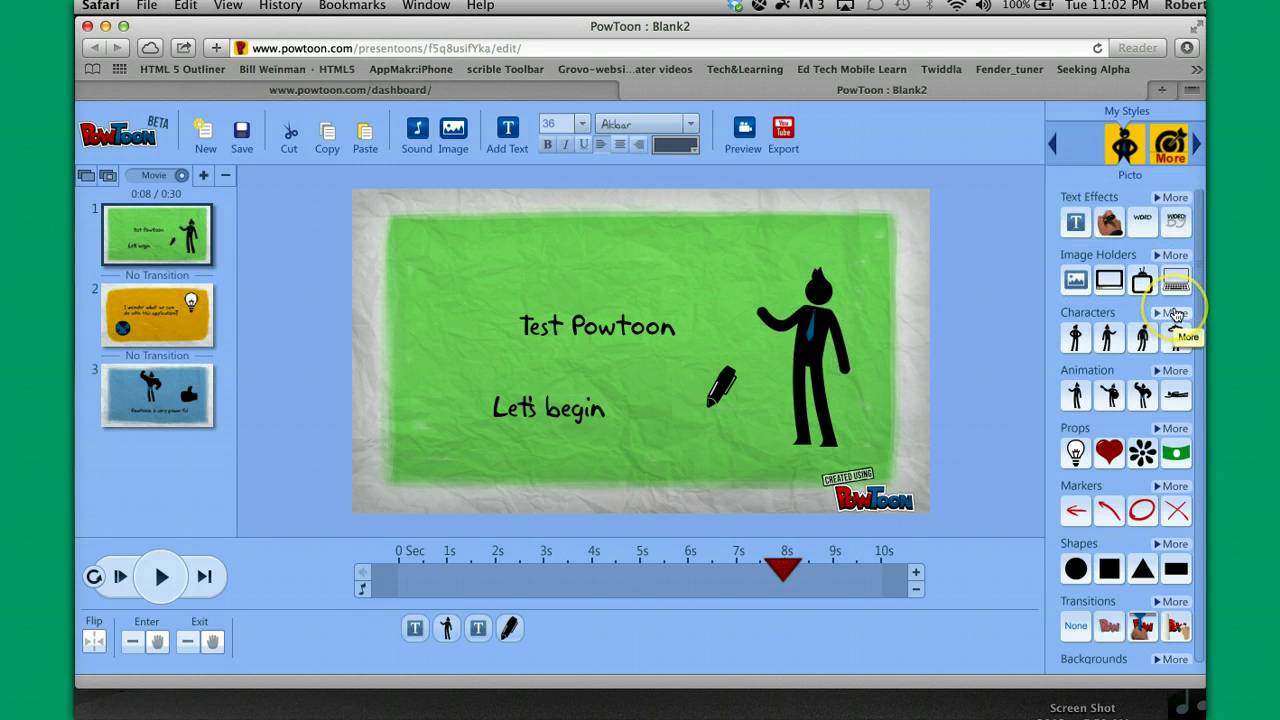
- Examine the Animation, Props, Markers and Transitions samples in the Picto library, down to the Backgrounds category
left_click(1175, 372)
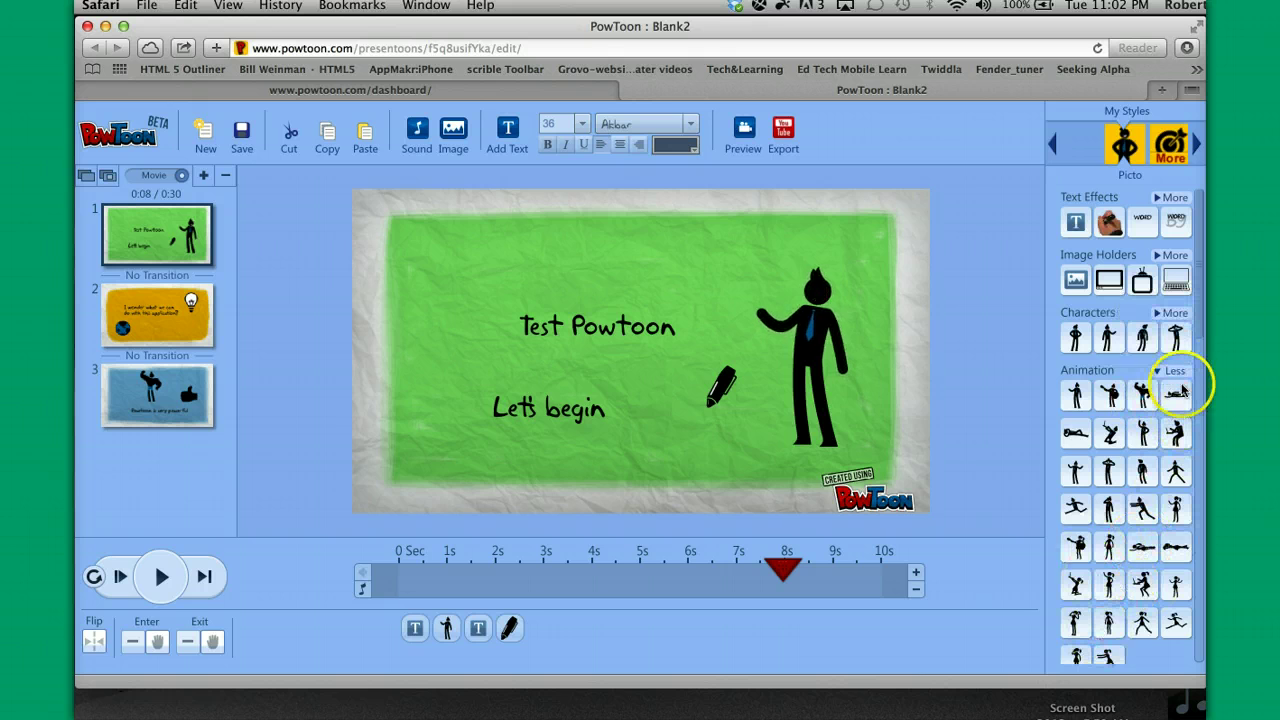
left_click(1175, 372)
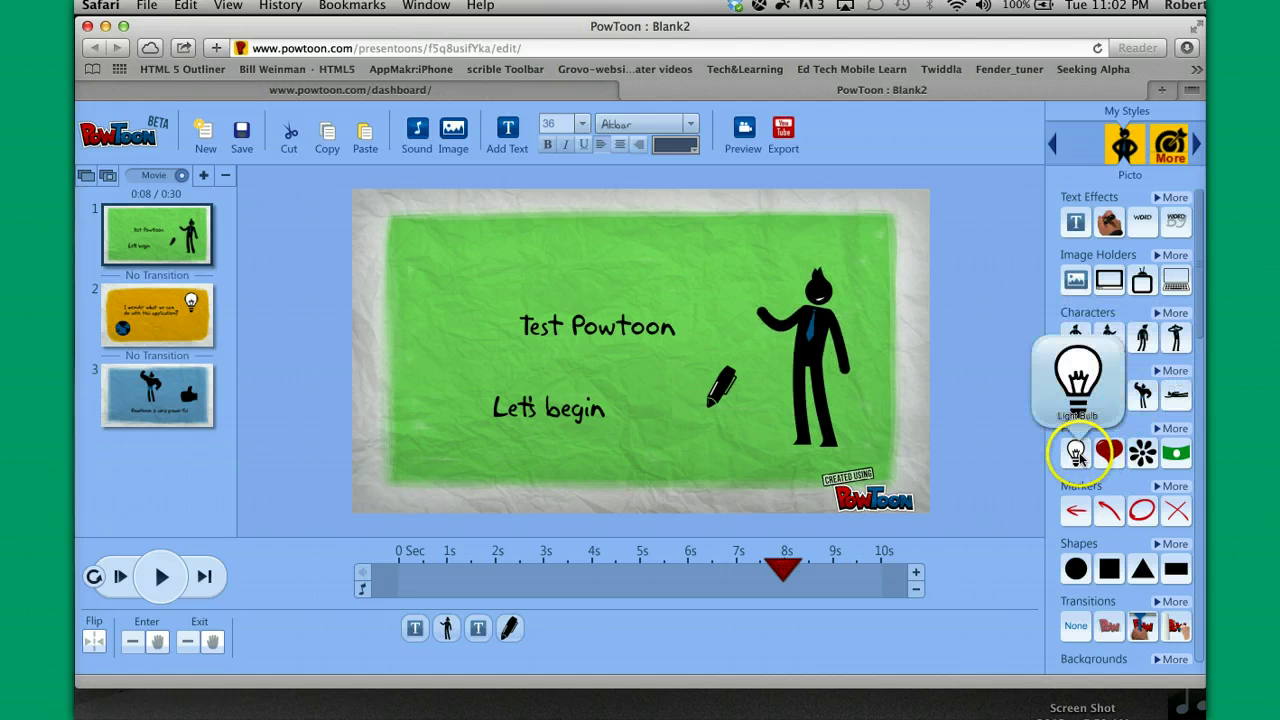
mouse_move(1140, 460)
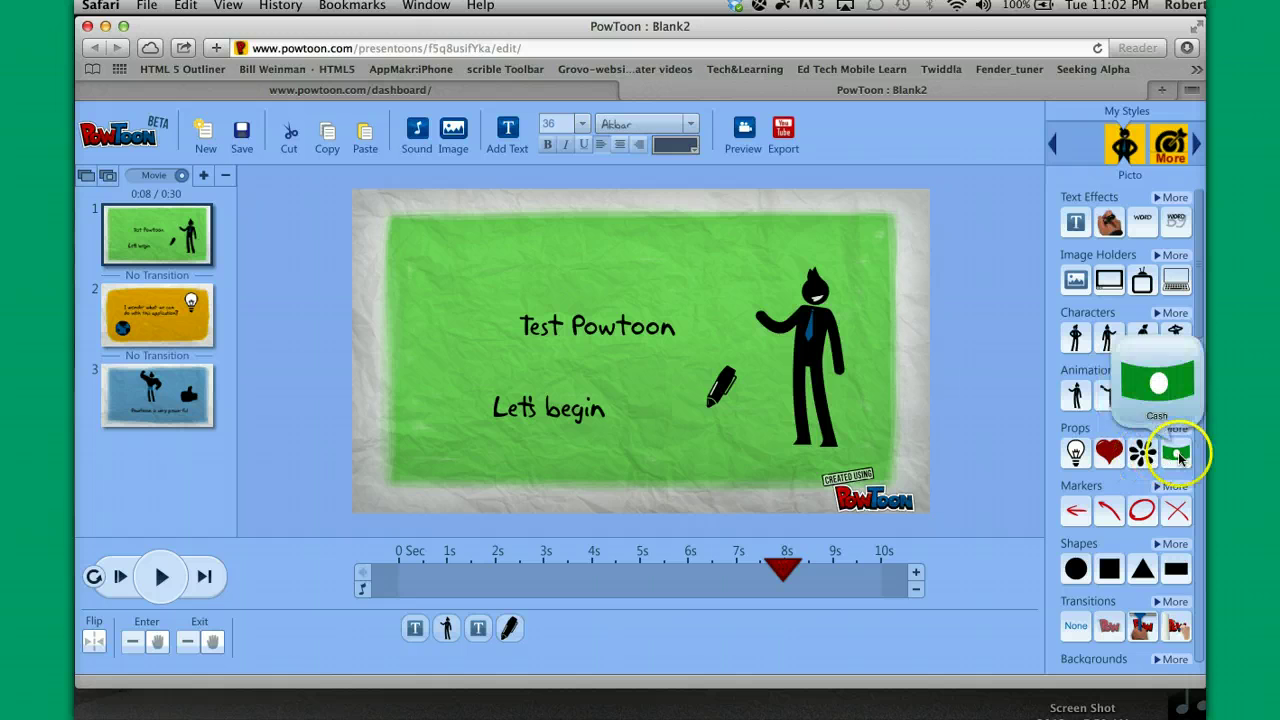
mouse_move(1178, 511)
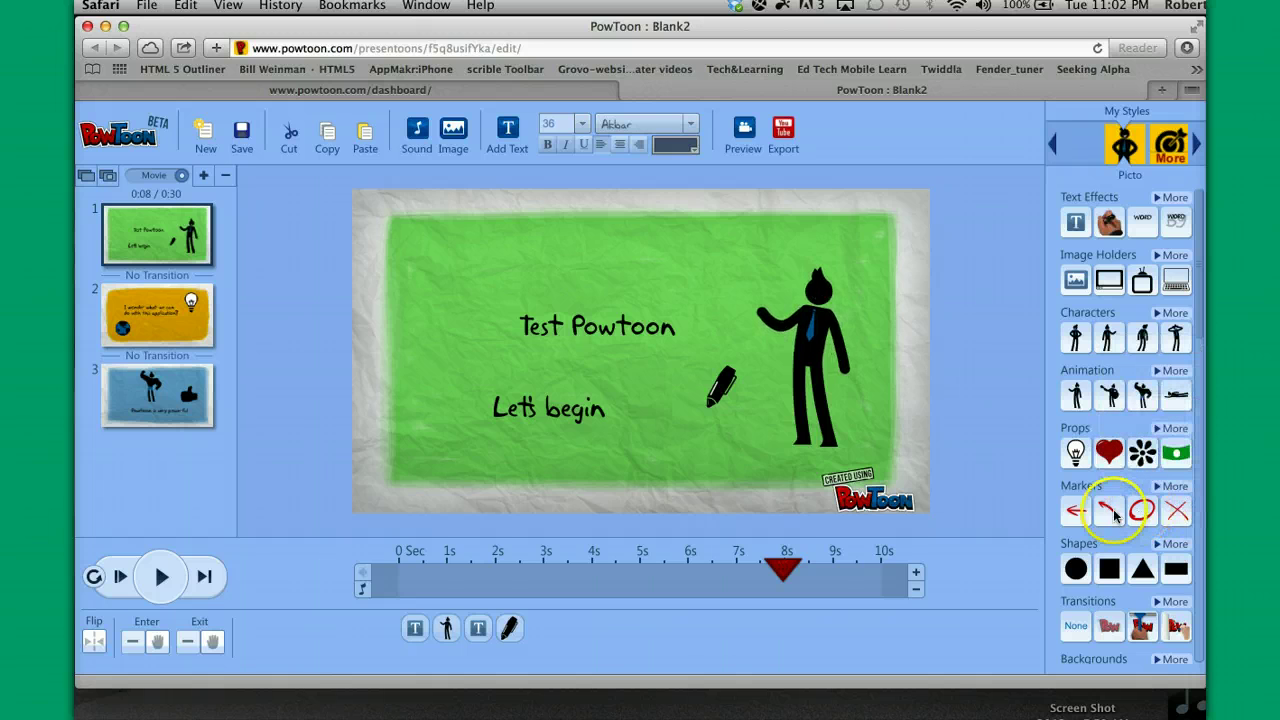
mouse_move(1077, 513)
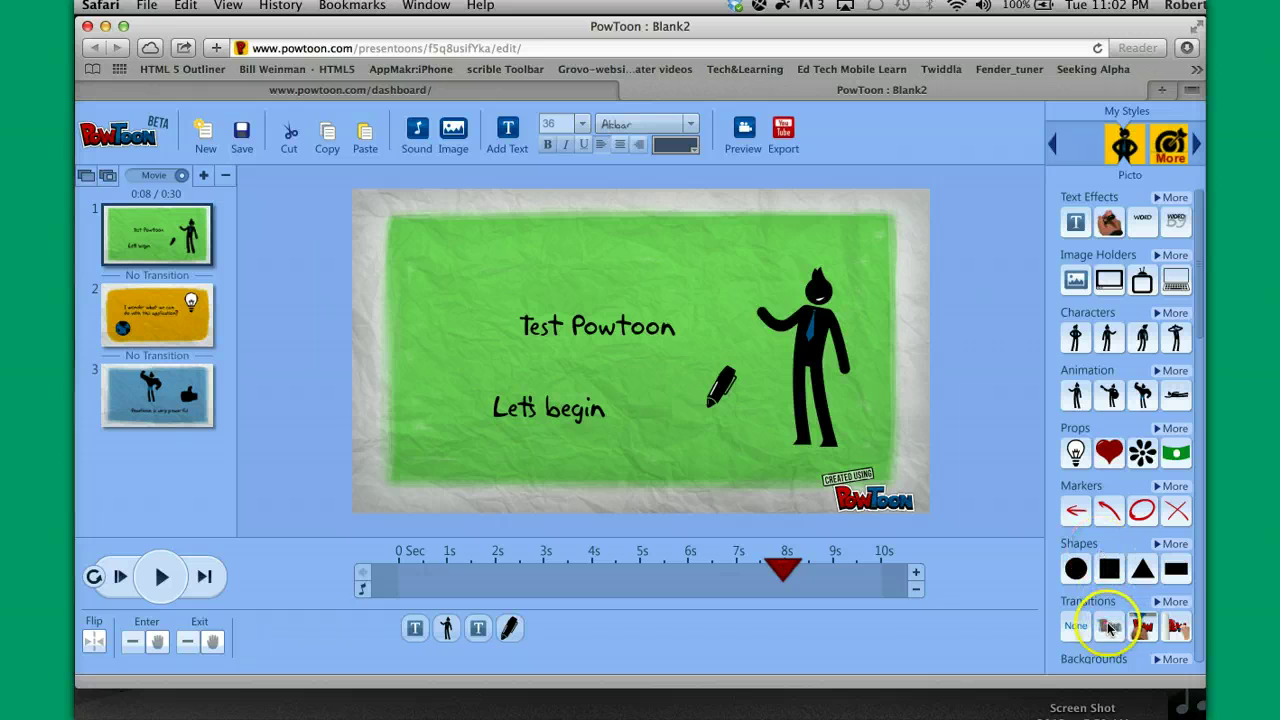
mouse_move(1085, 628)
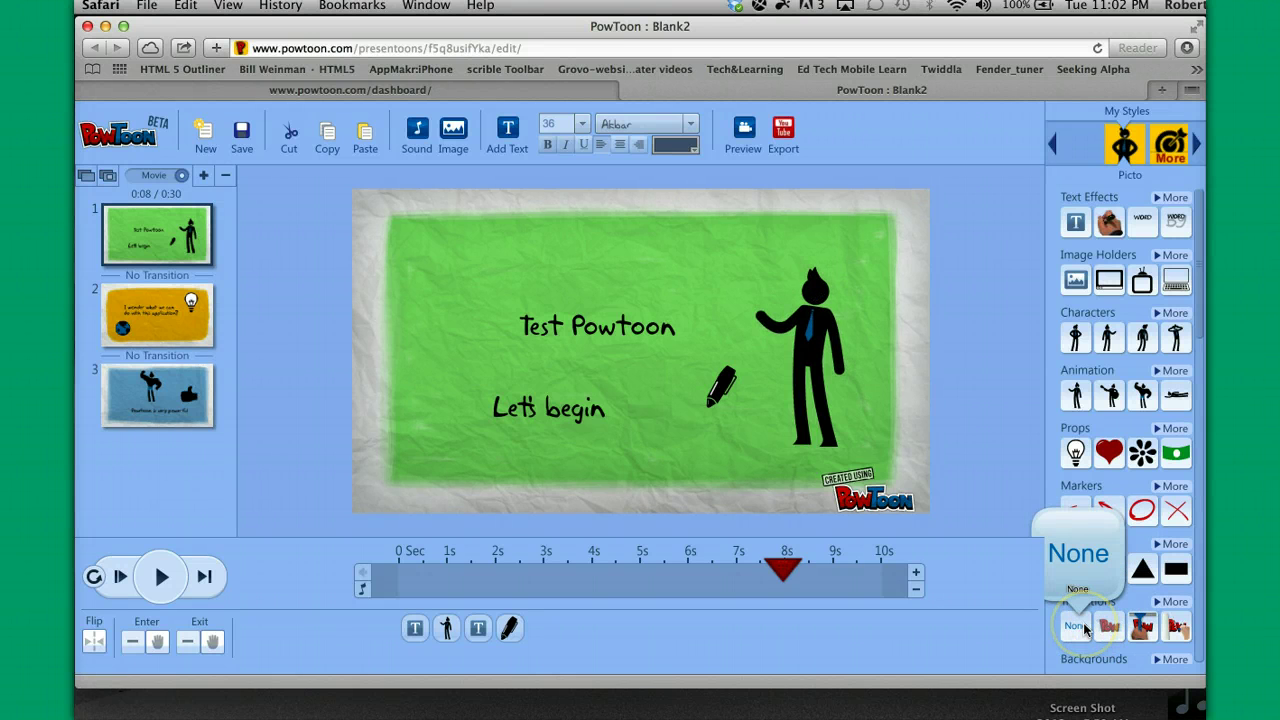
mouse_move(1183, 636)
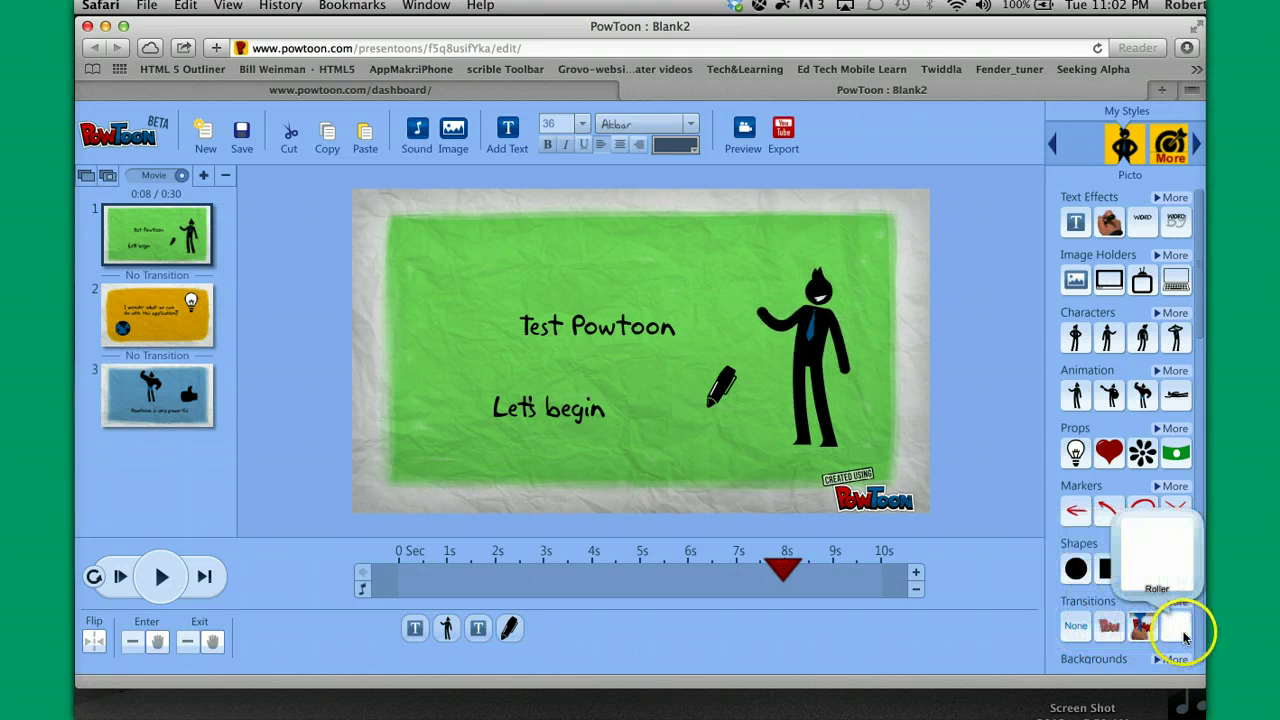
scroll(1199, 617, "down", 1)
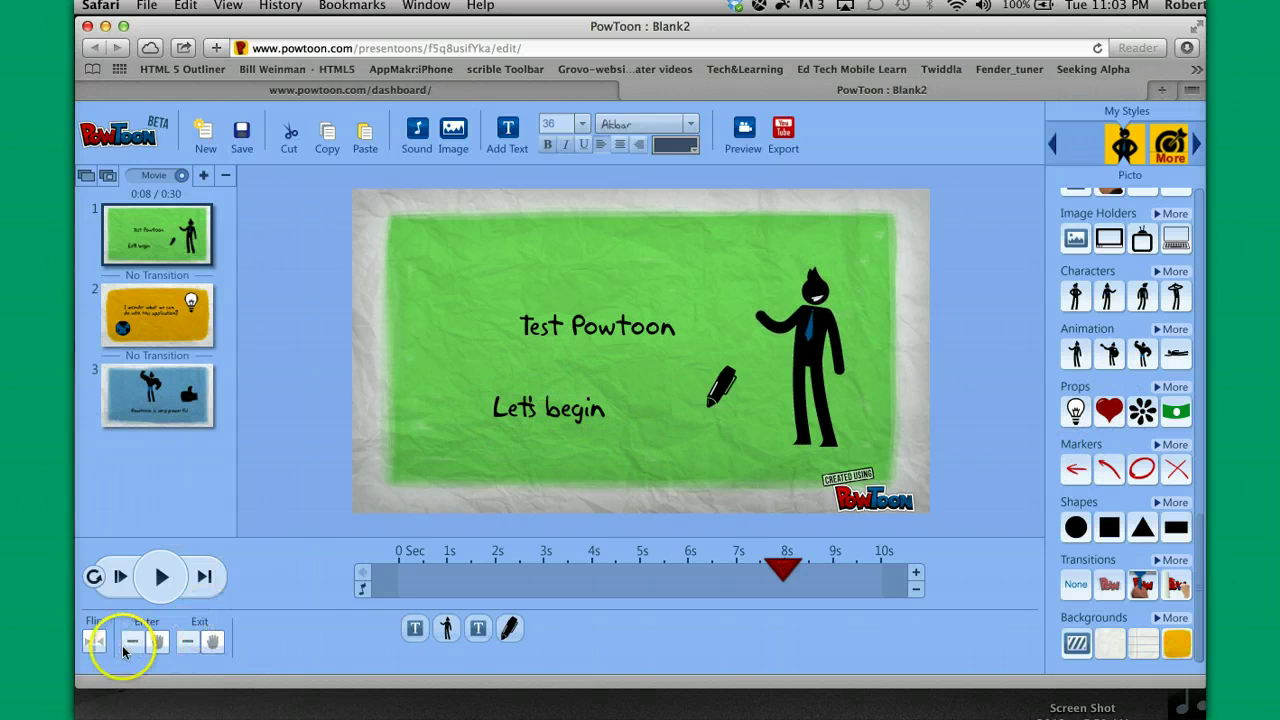
- Give the "Test Powtoon" text on the first slide an Up entrance effect and a Right exit effect
left_click(415, 628)
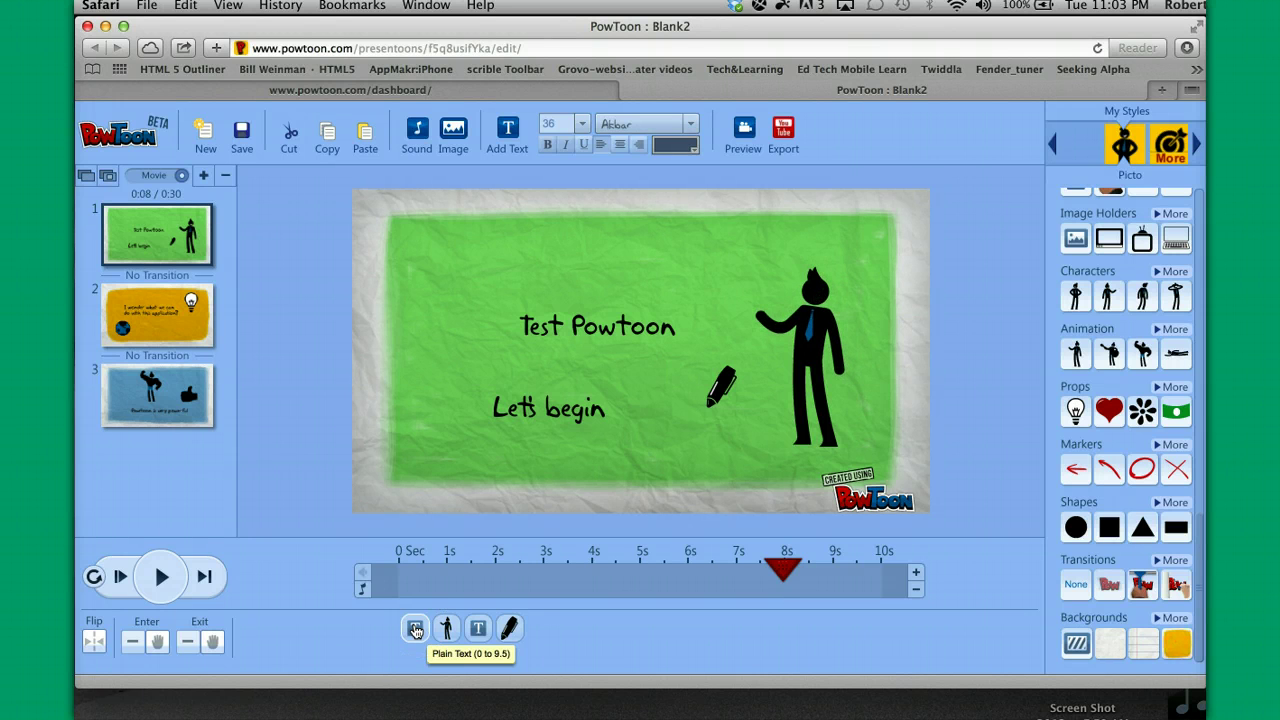
left_click(415, 628)
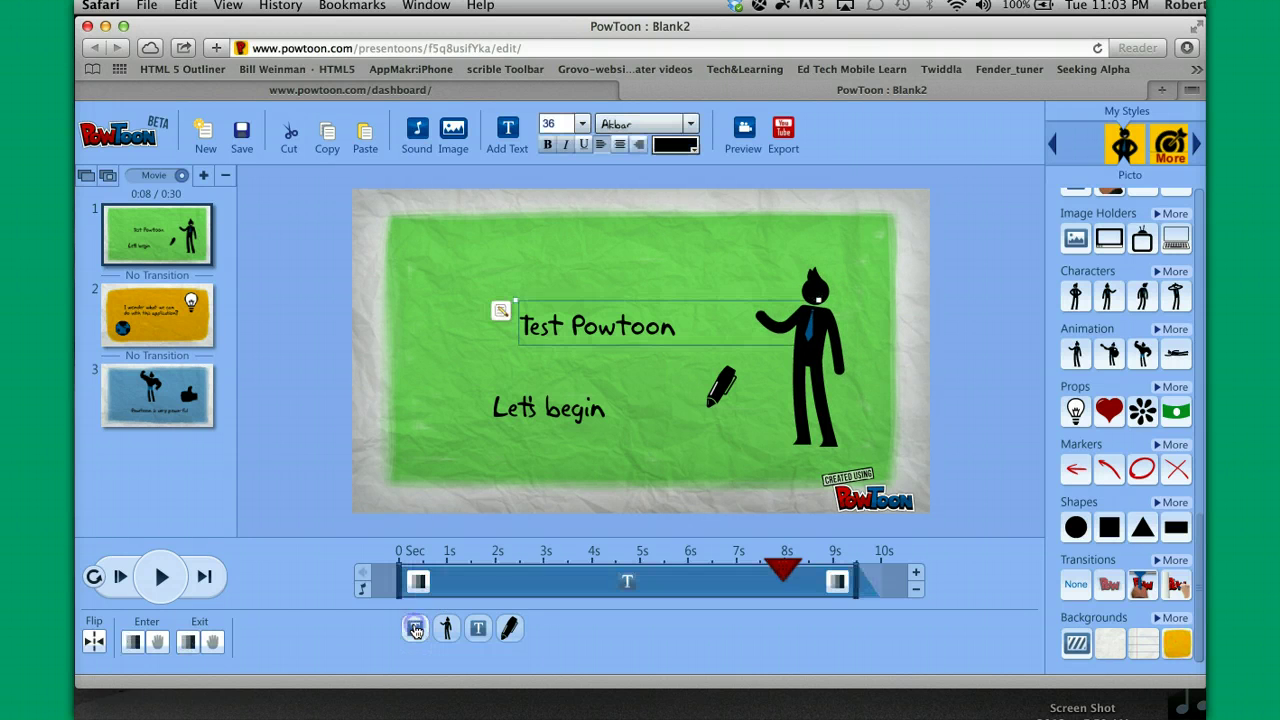
left_click(133, 645)
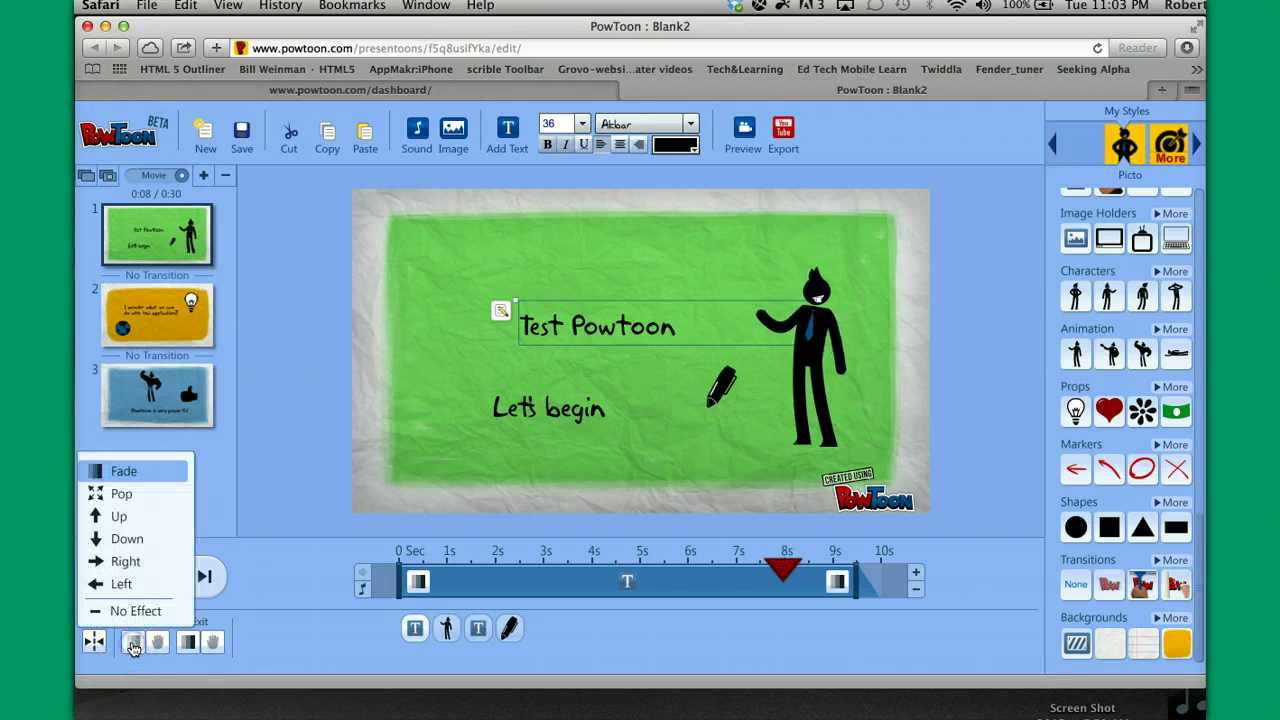
left_click(118, 516)
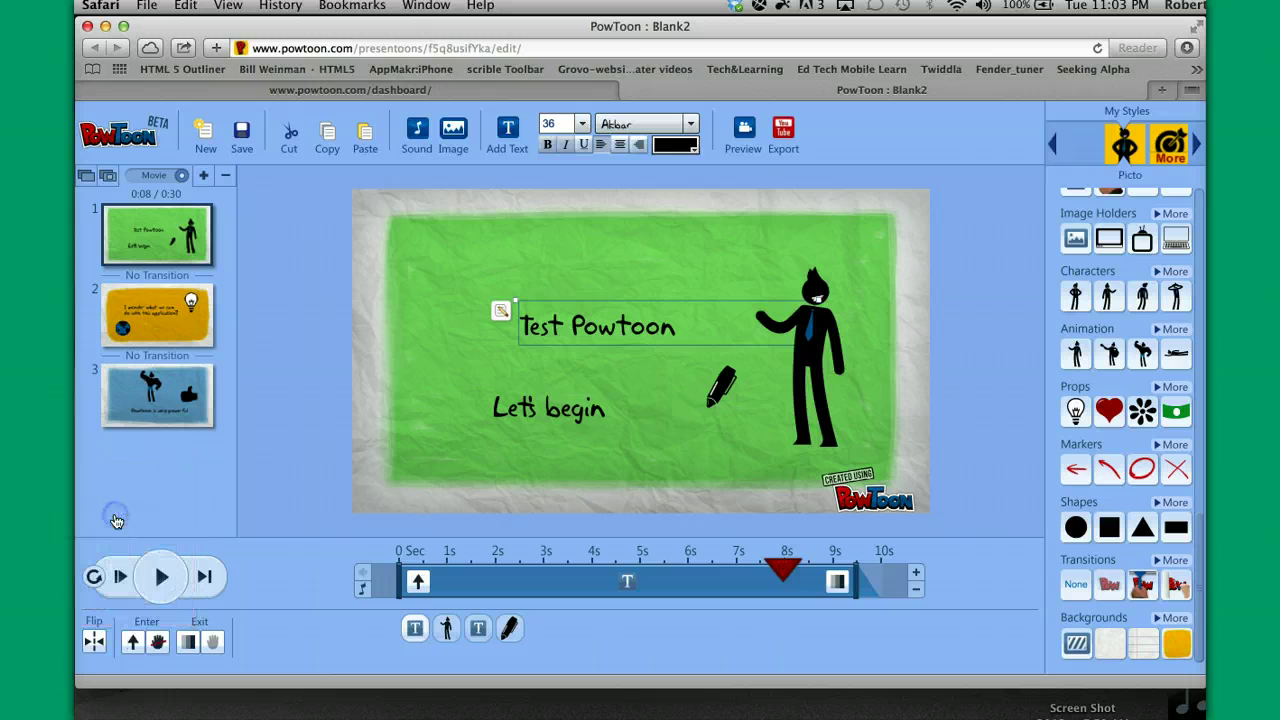
left_click(190, 643)
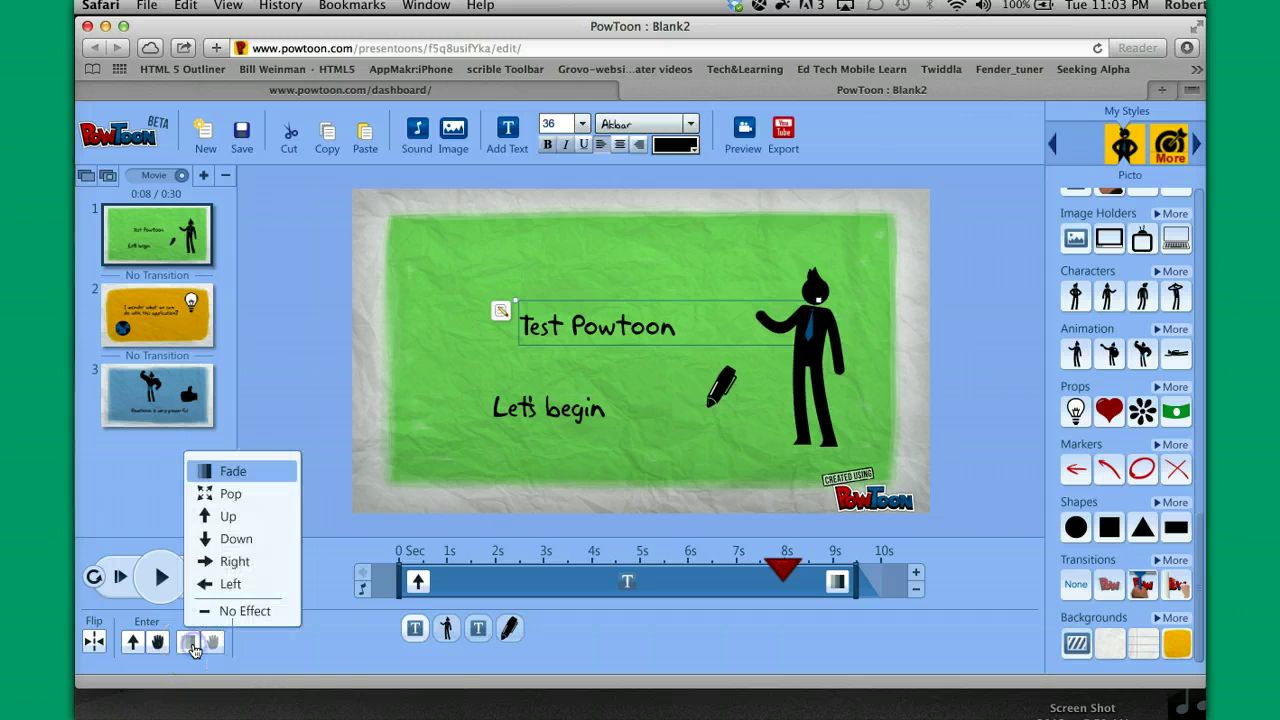
left_click(238, 563)
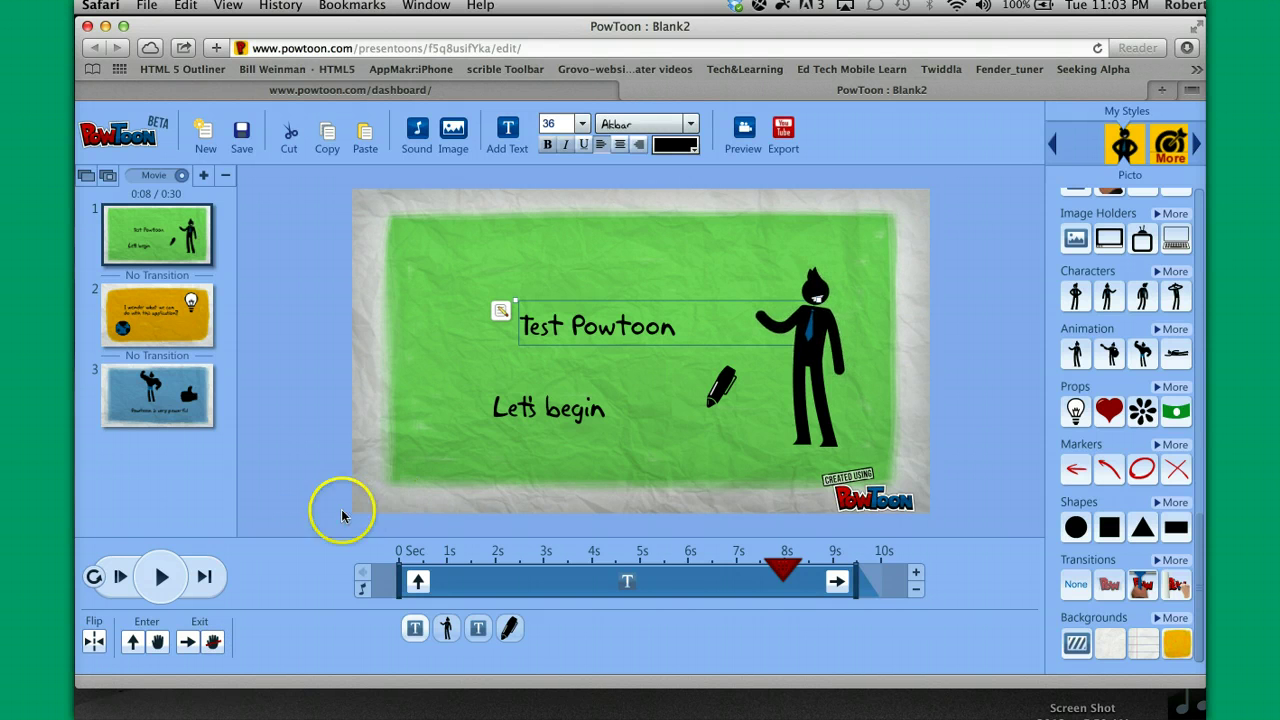
left_click(119, 577)
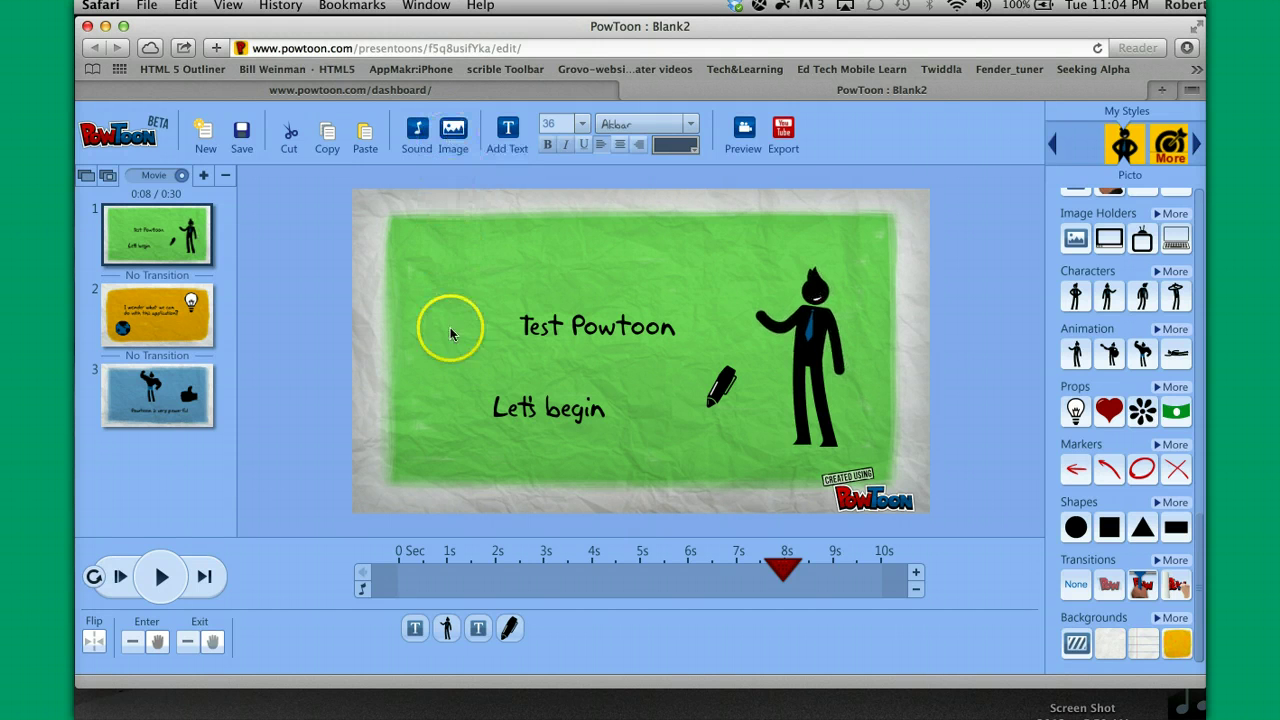
left_click(453, 132)
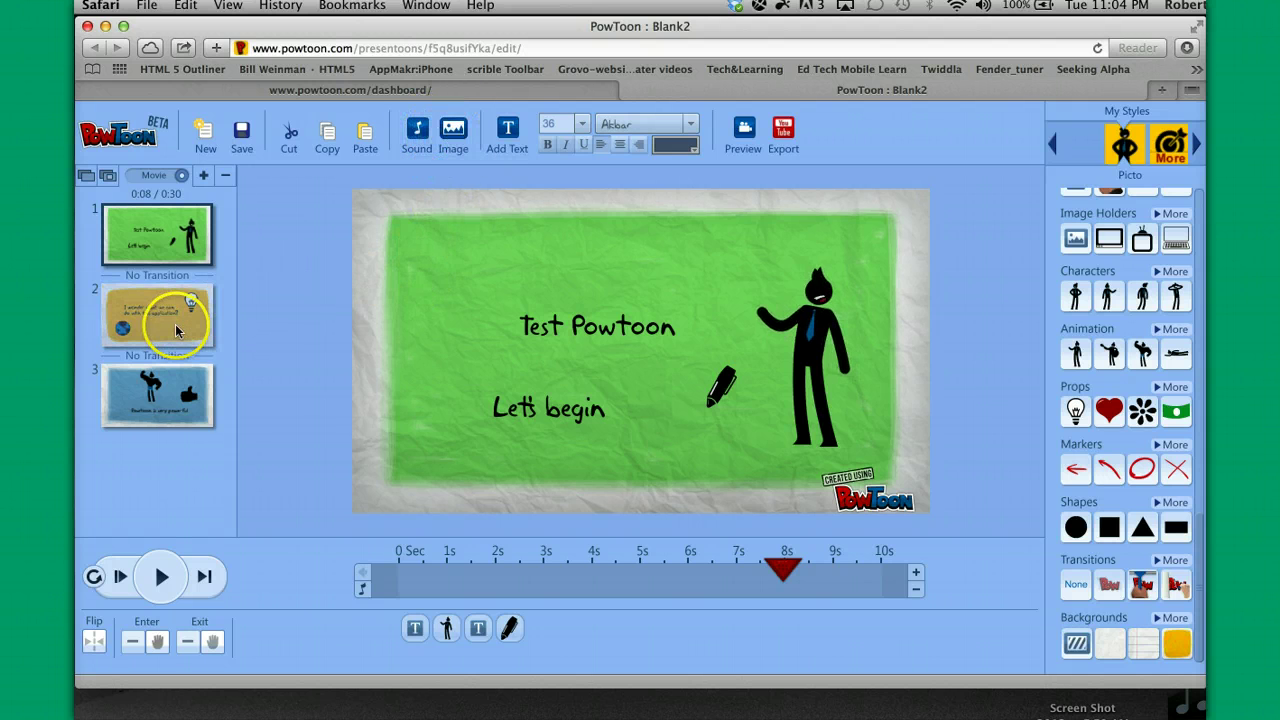
left_click(206, 176)
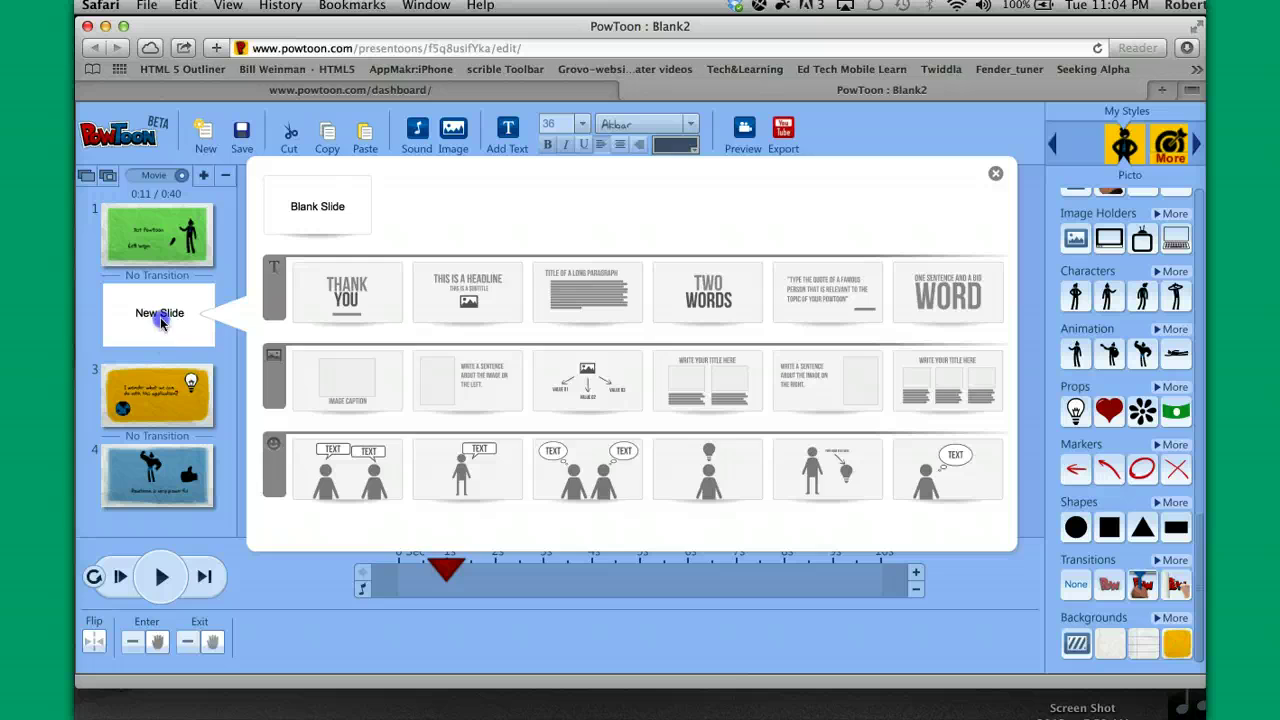
left_click(225, 312)
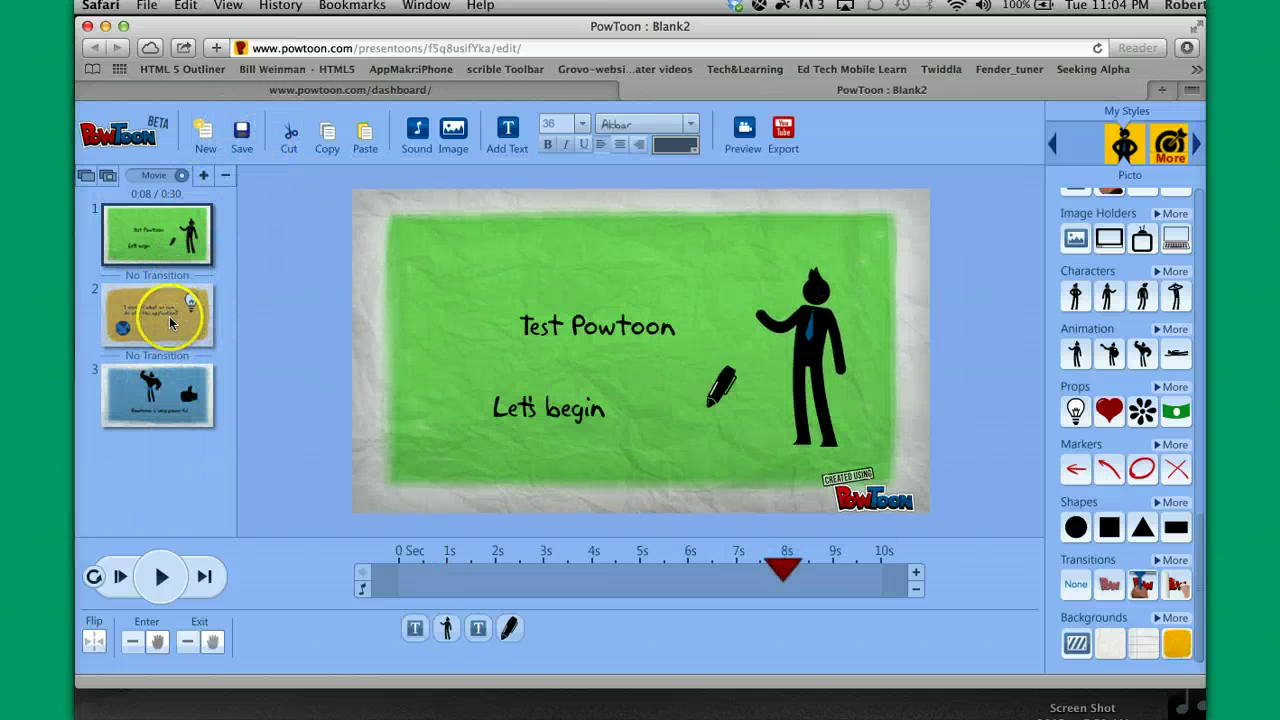
- Insert a blank slide directly after slide 2, the yellow slide with the light bulb and globe
mouse_move(169, 316)
left_mouse_down()
mouse_move(170, 444)
mouse_move(166, 318)
left_mouse_up()
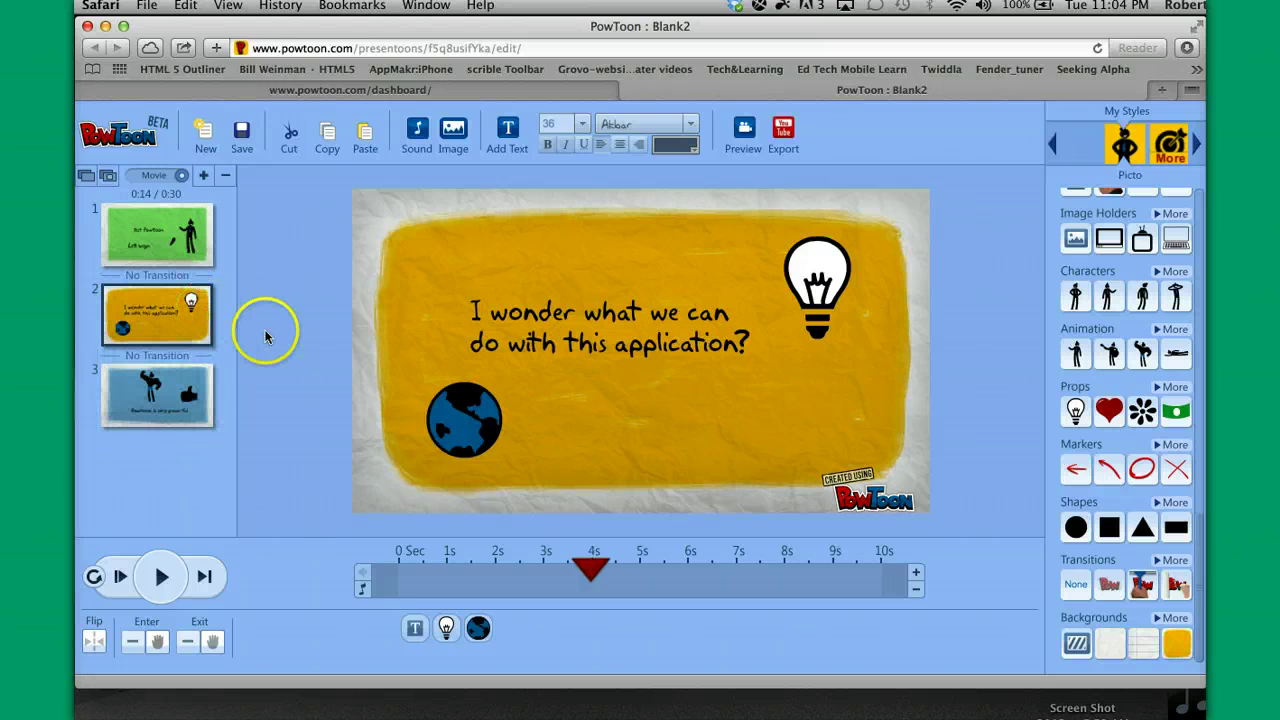
left_click(203, 175)
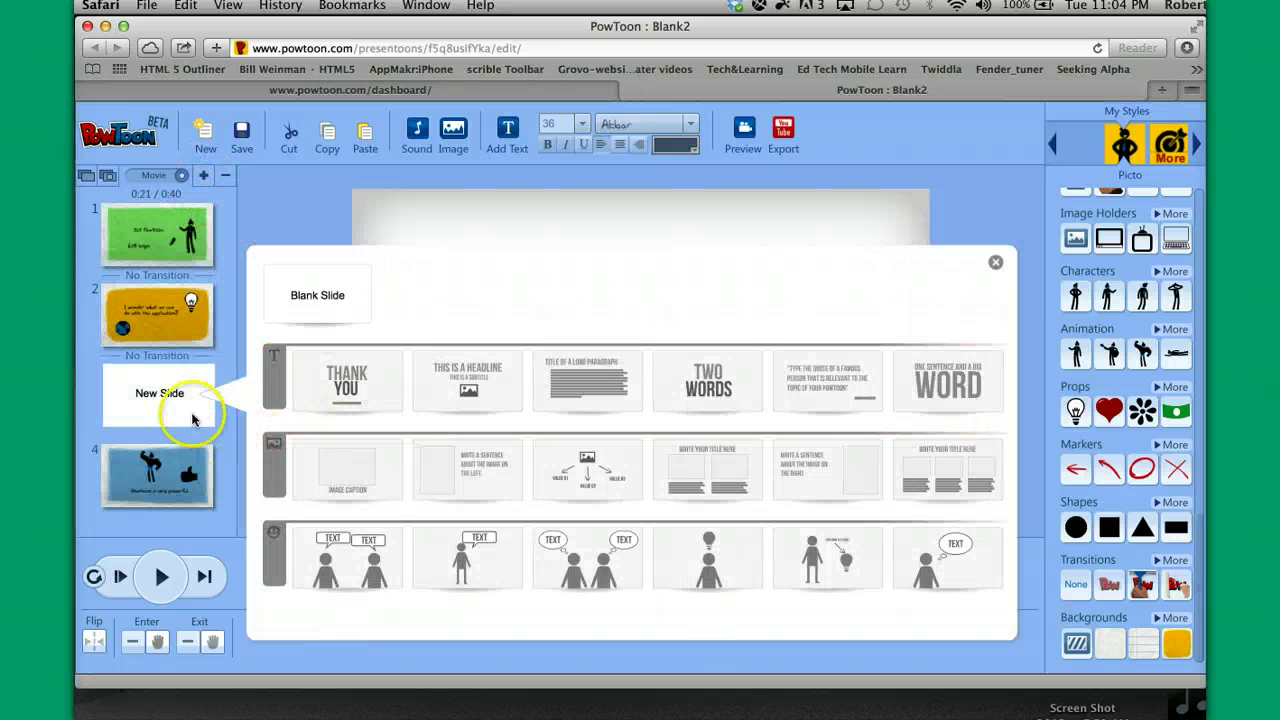
left_click(322, 308)
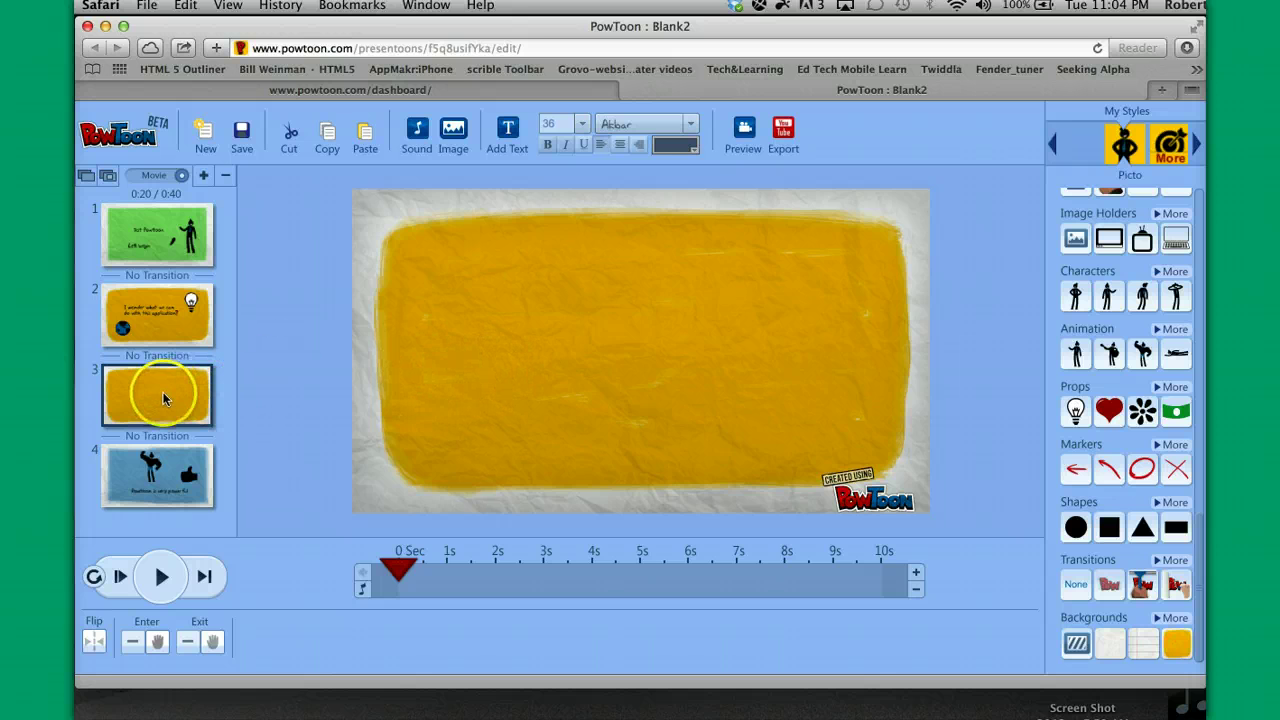
left_click_drag(162, 391, 160, 318)
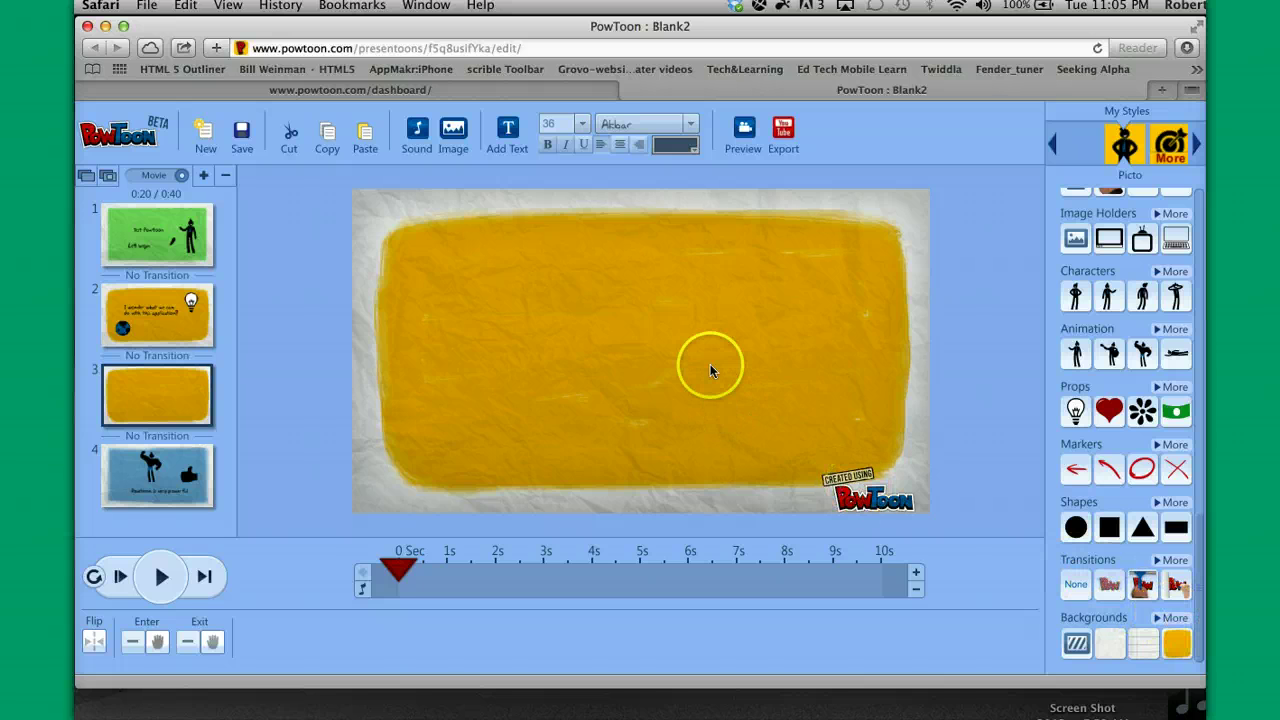
- Upload the photo 100_2970 from the computer's iPhoto Photos collection to the image manager library
left_click(453, 132)
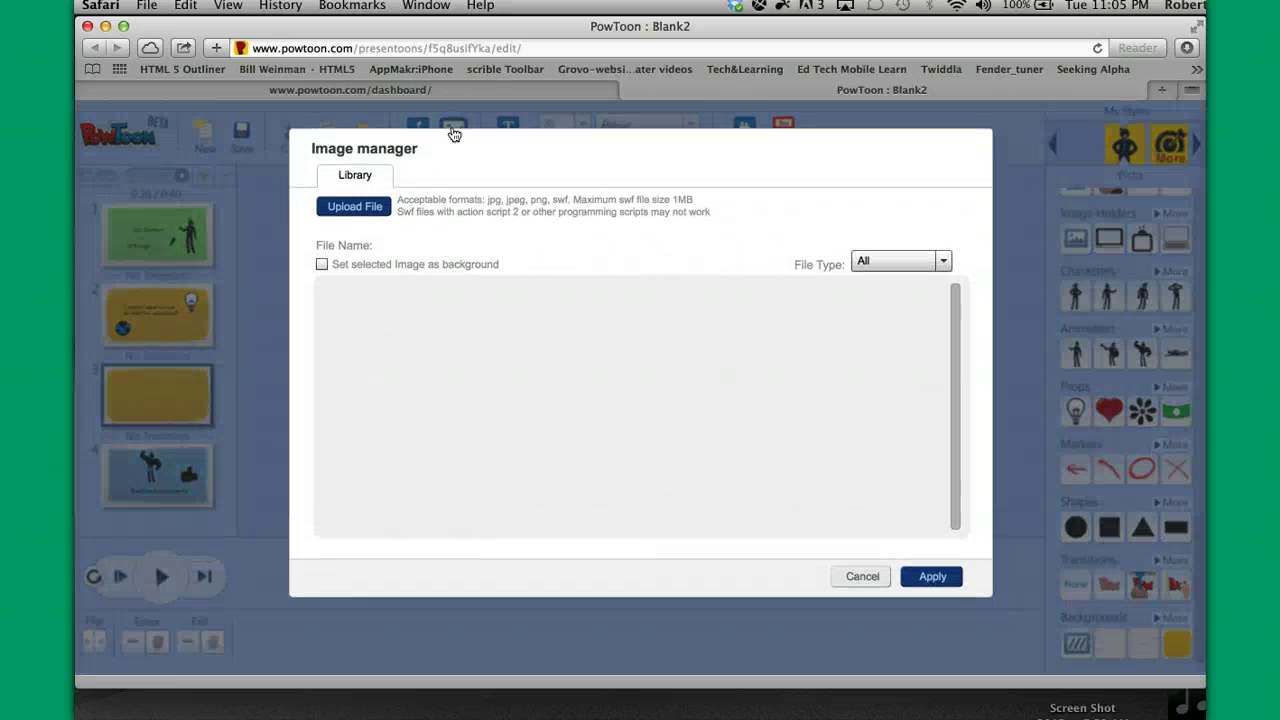
left_click(355, 207)
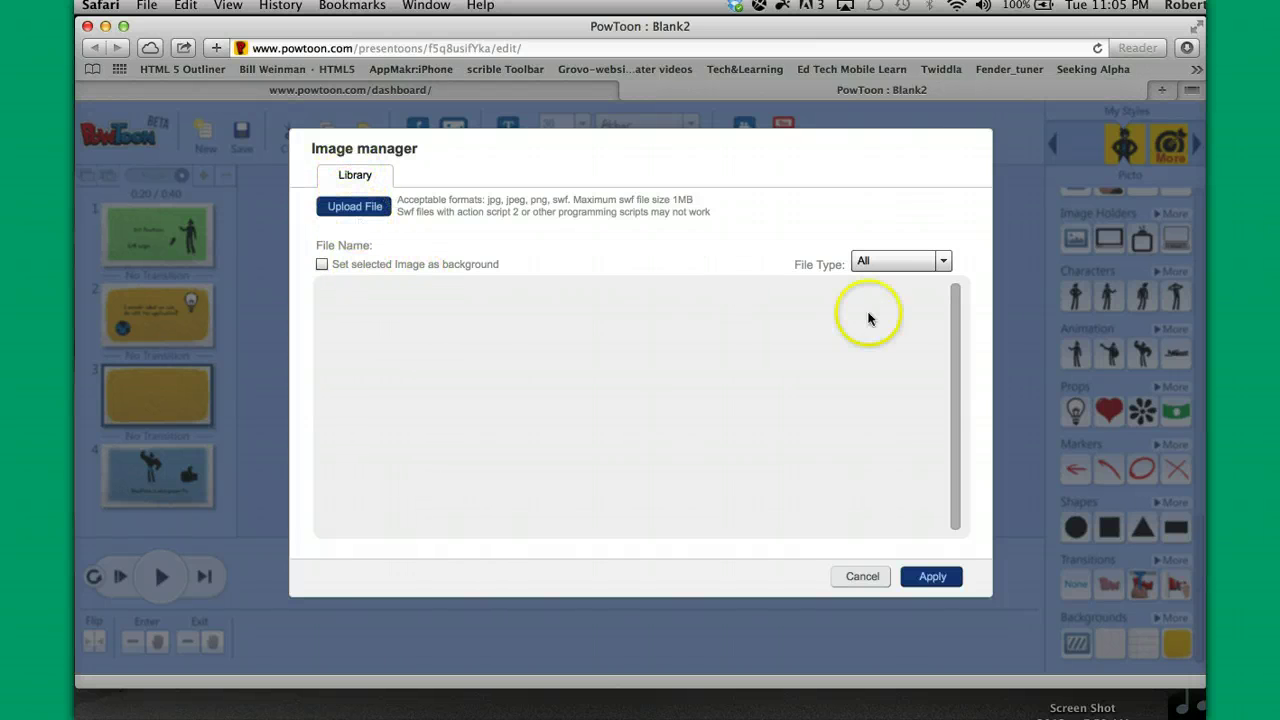
left_click(943, 262)
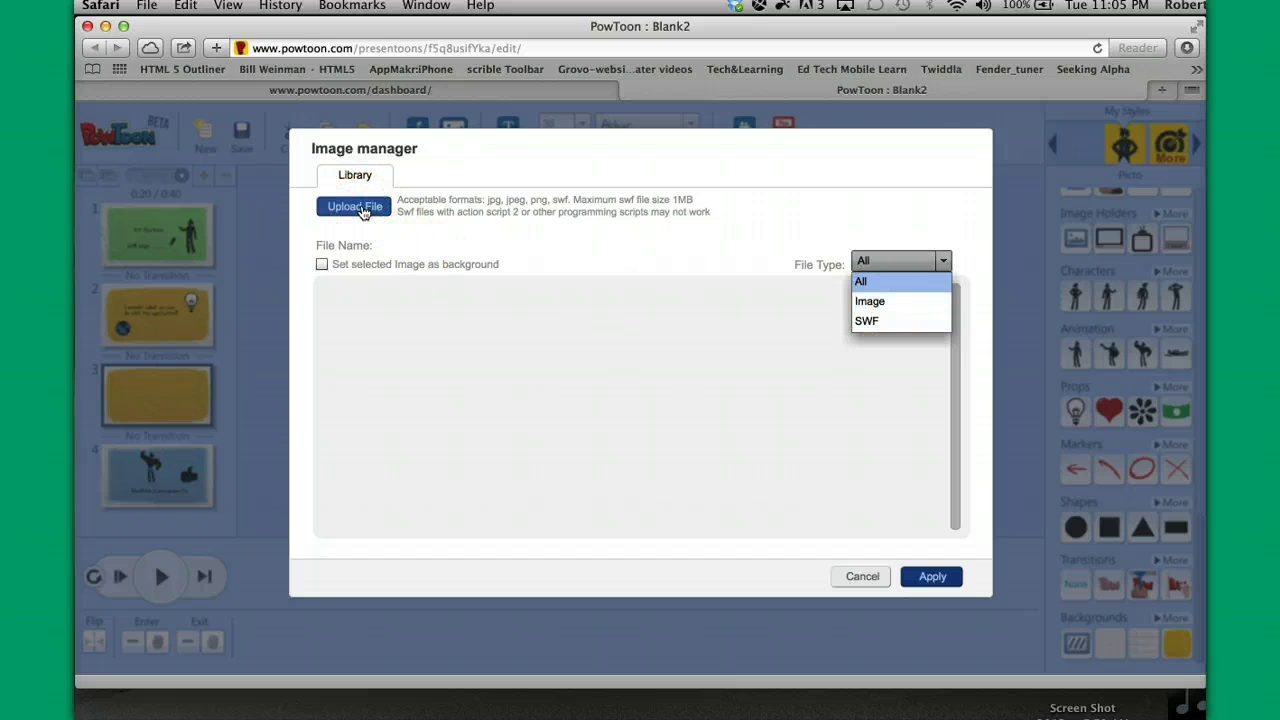
left_click(364, 207)
left_click(358, 208)
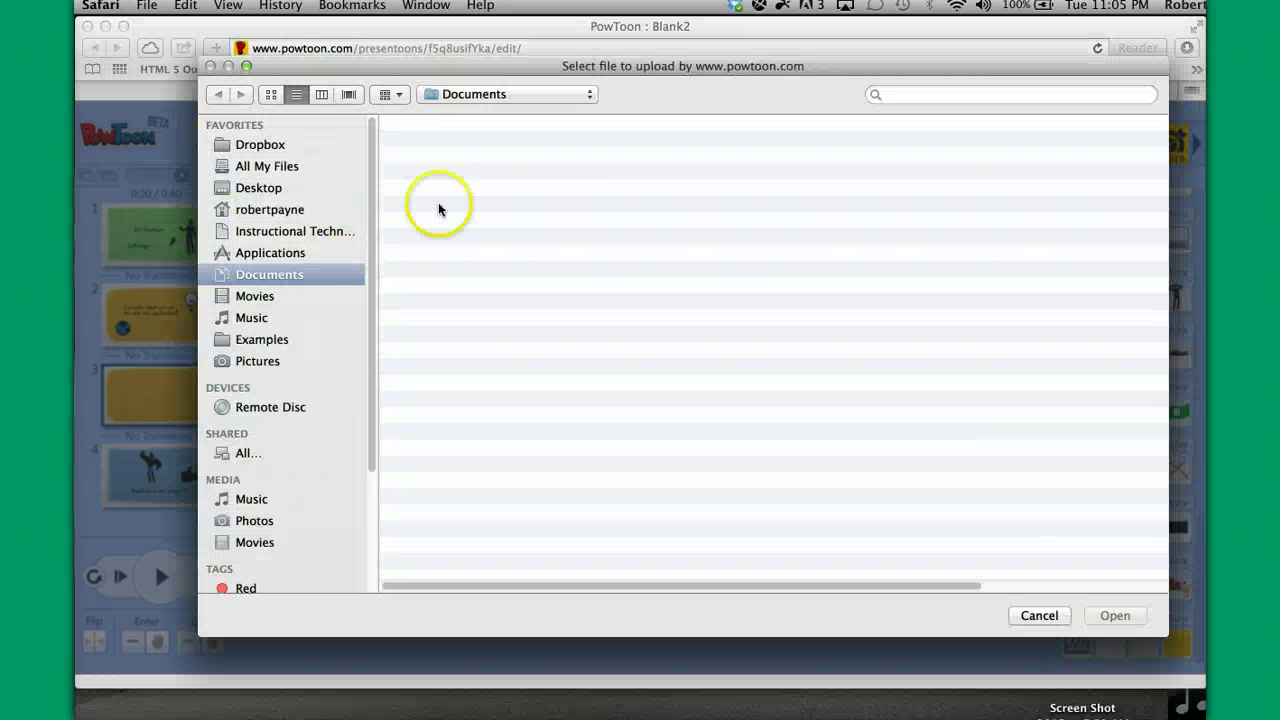
left_click(263, 361)
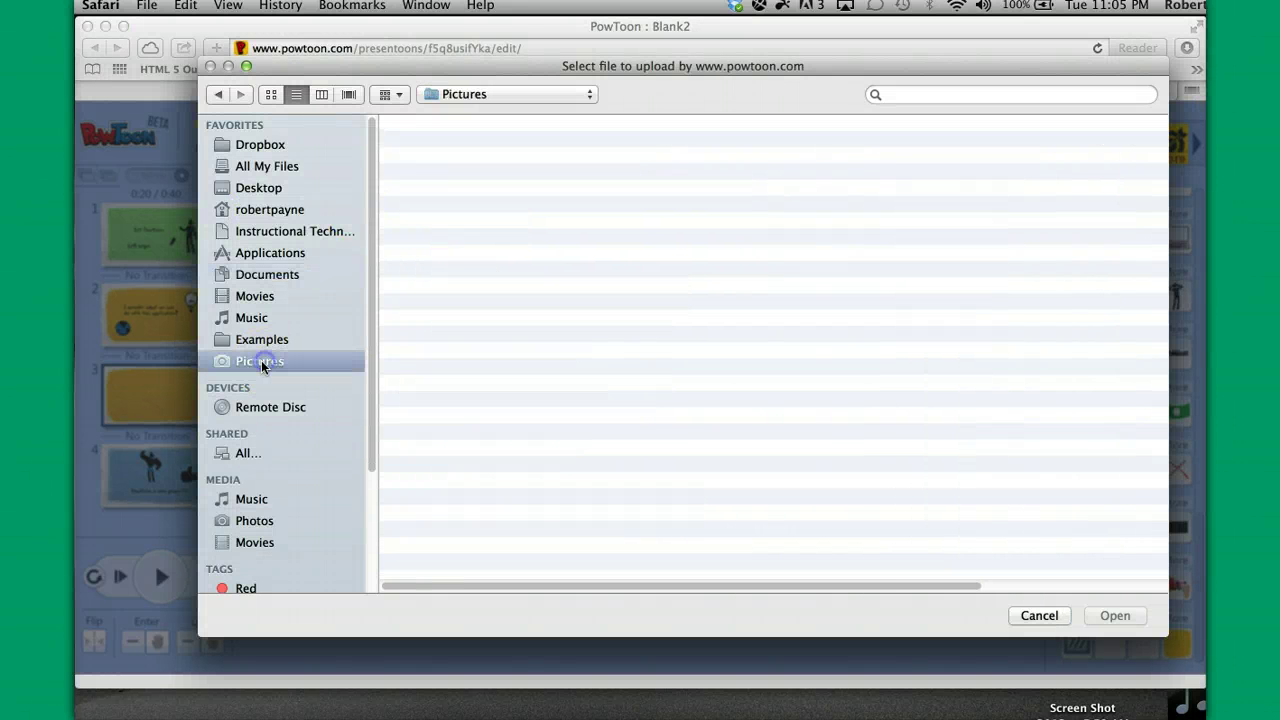
left_click(260, 520)
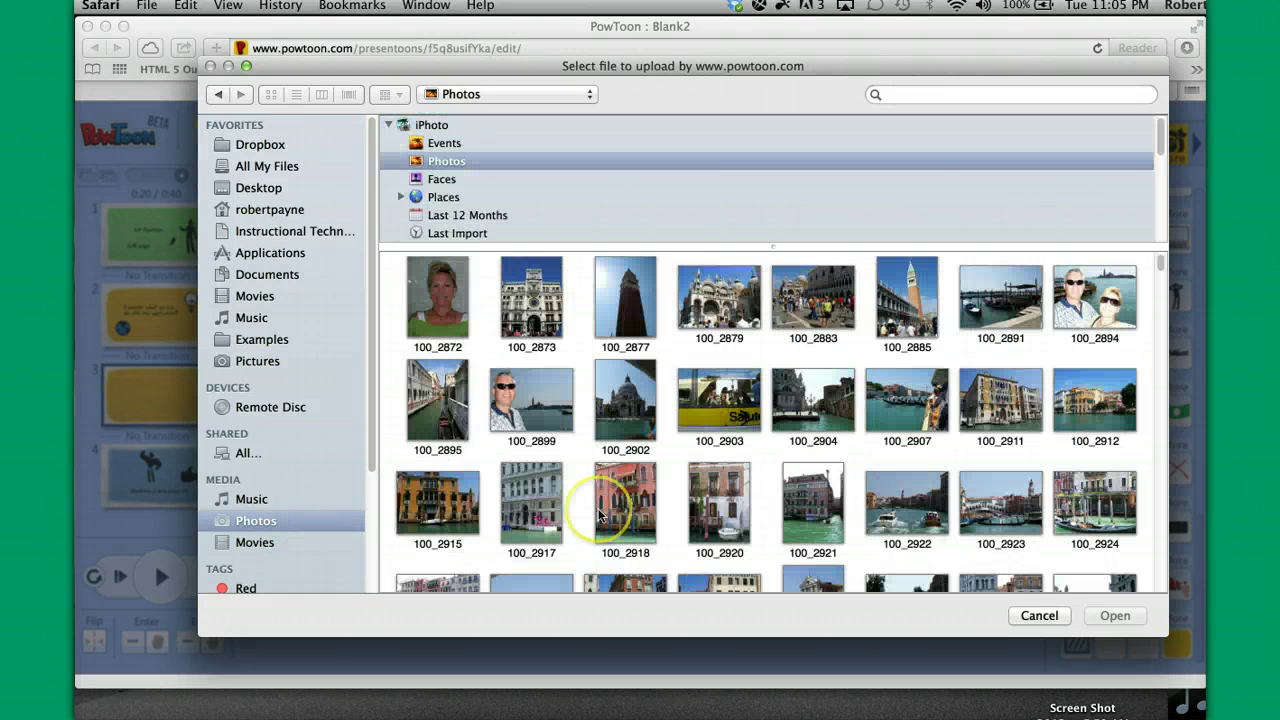
scroll(645, 490, "down", 10)
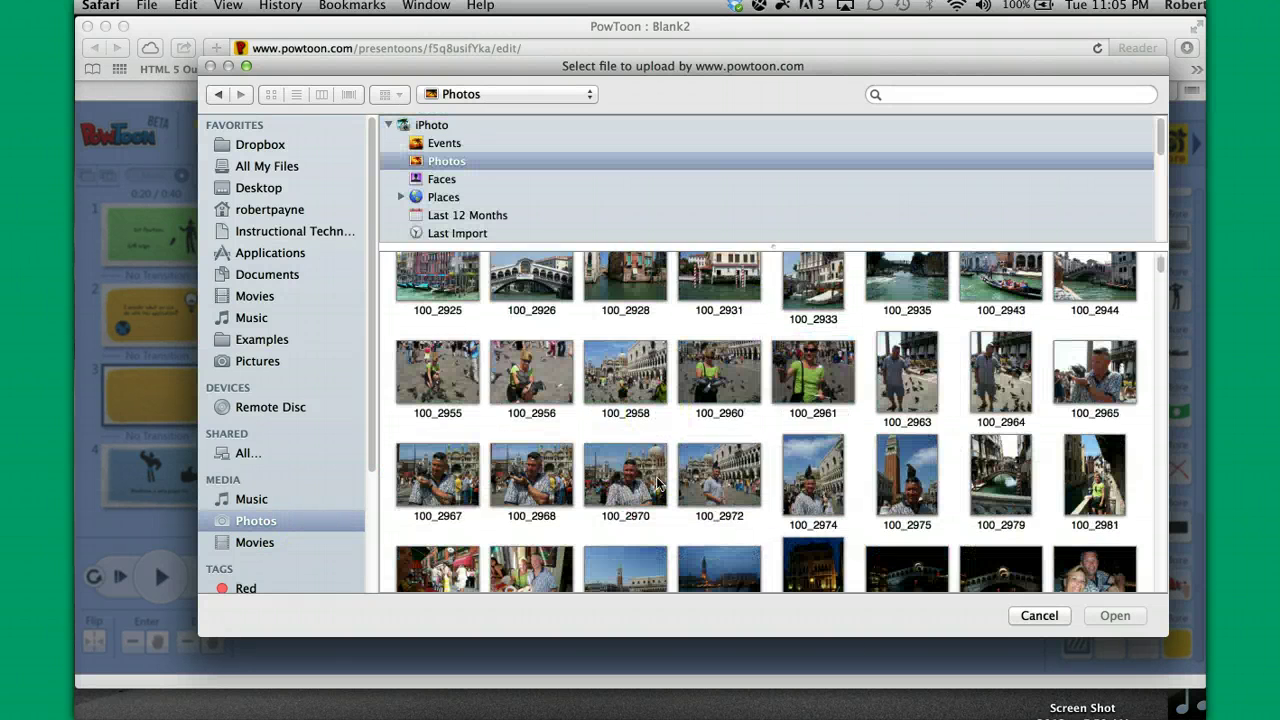
scroll(657, 483, "up", 1)
left_click(624, 335)
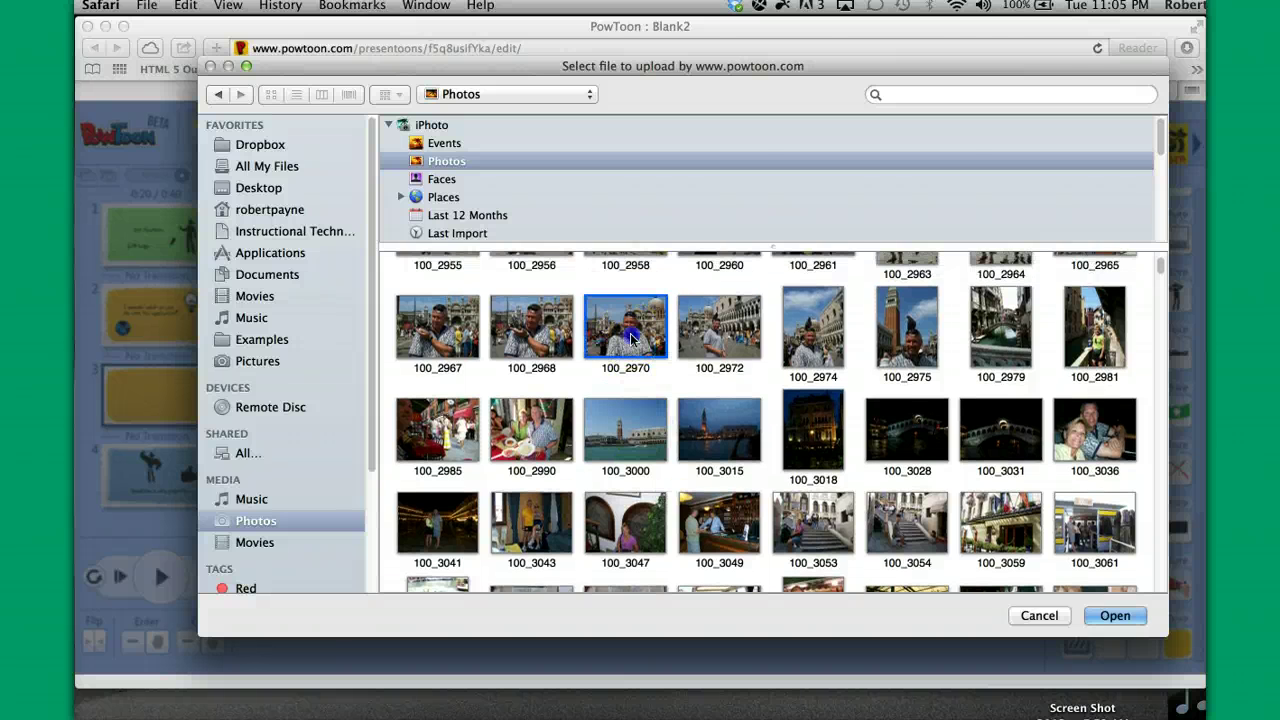
left_click(1124, 617)
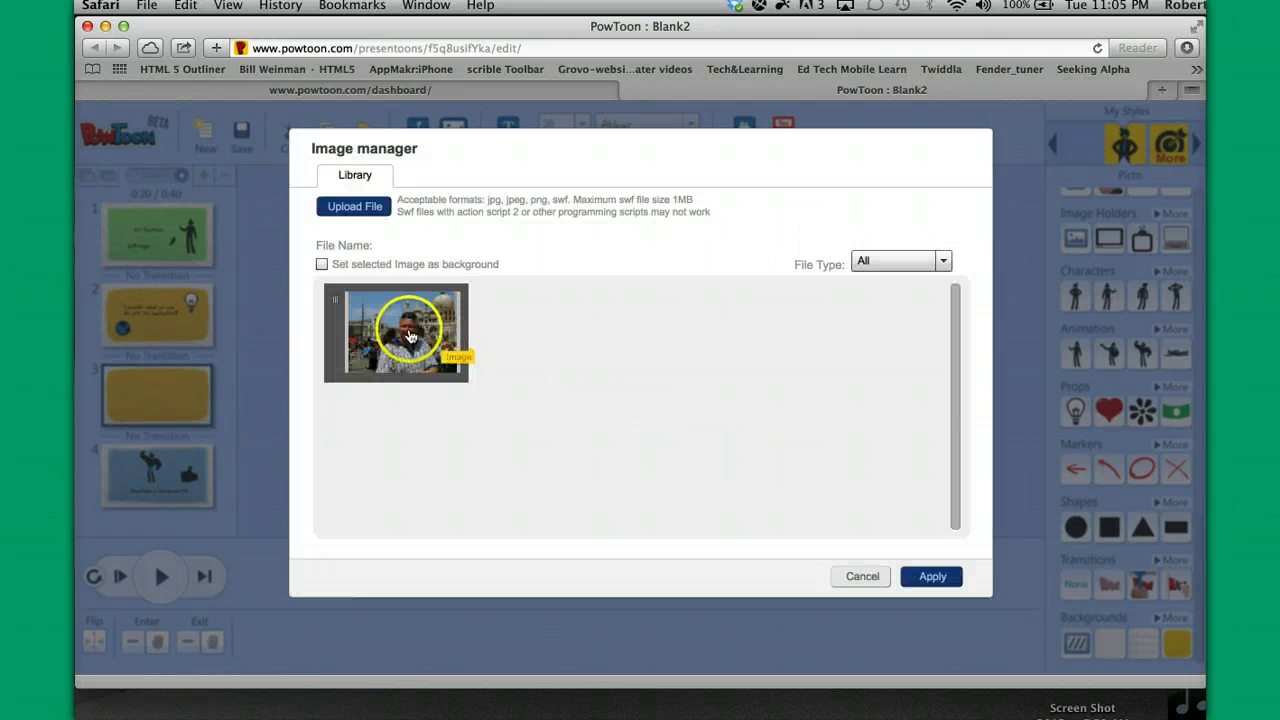
mouse_move(408, 330)
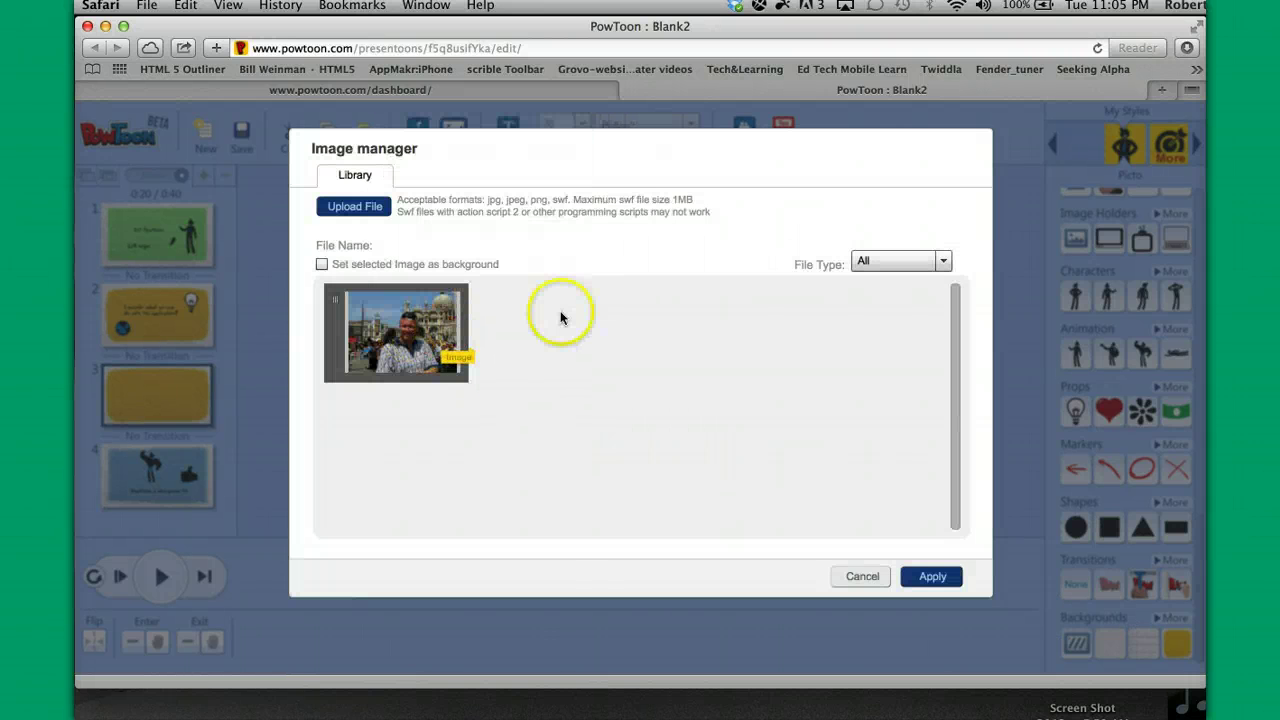
- Place the uploaded photo on slide 3, shrink it to about half the slide's width and position it on the slide's left half
left_click(942, 578)
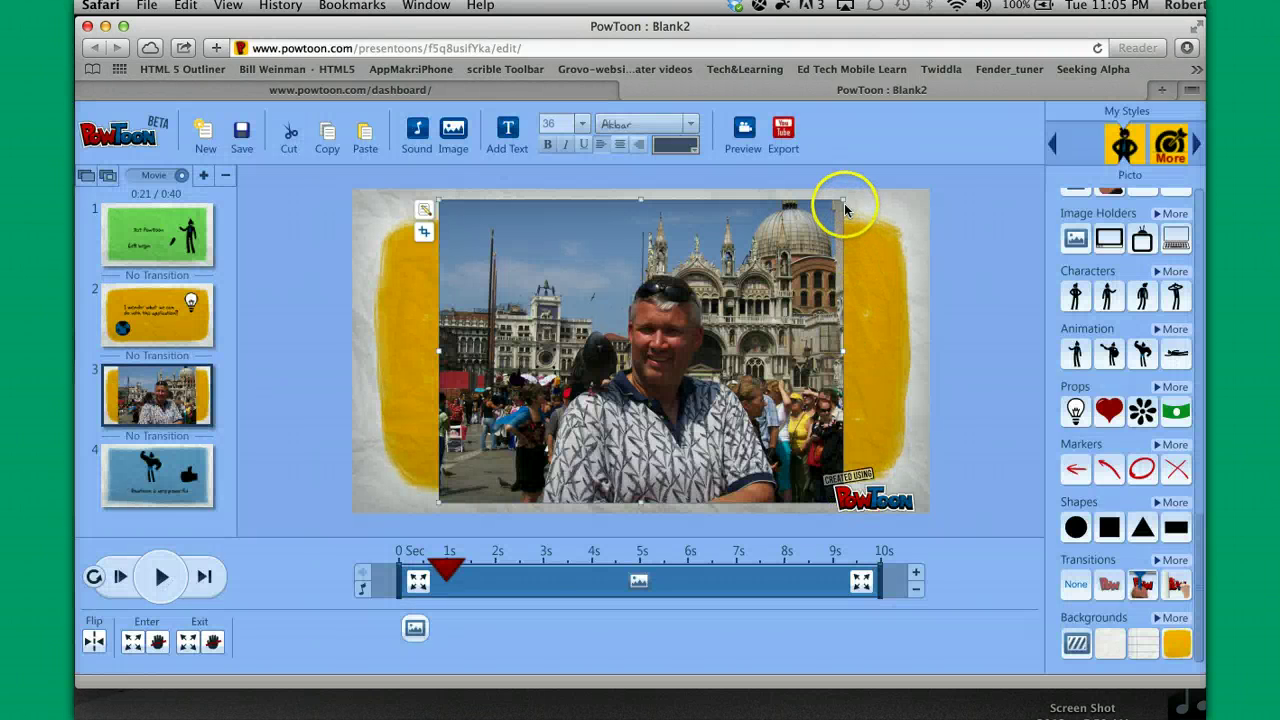
mouse_move(843, 205)
left_mouse_down()
mouse_move(794, 262)
mouse_move(829, 246)
mouse_move(859, 205)
mouse_move(857, 180)
mouse_move(863, 198)
left_mouse_up()
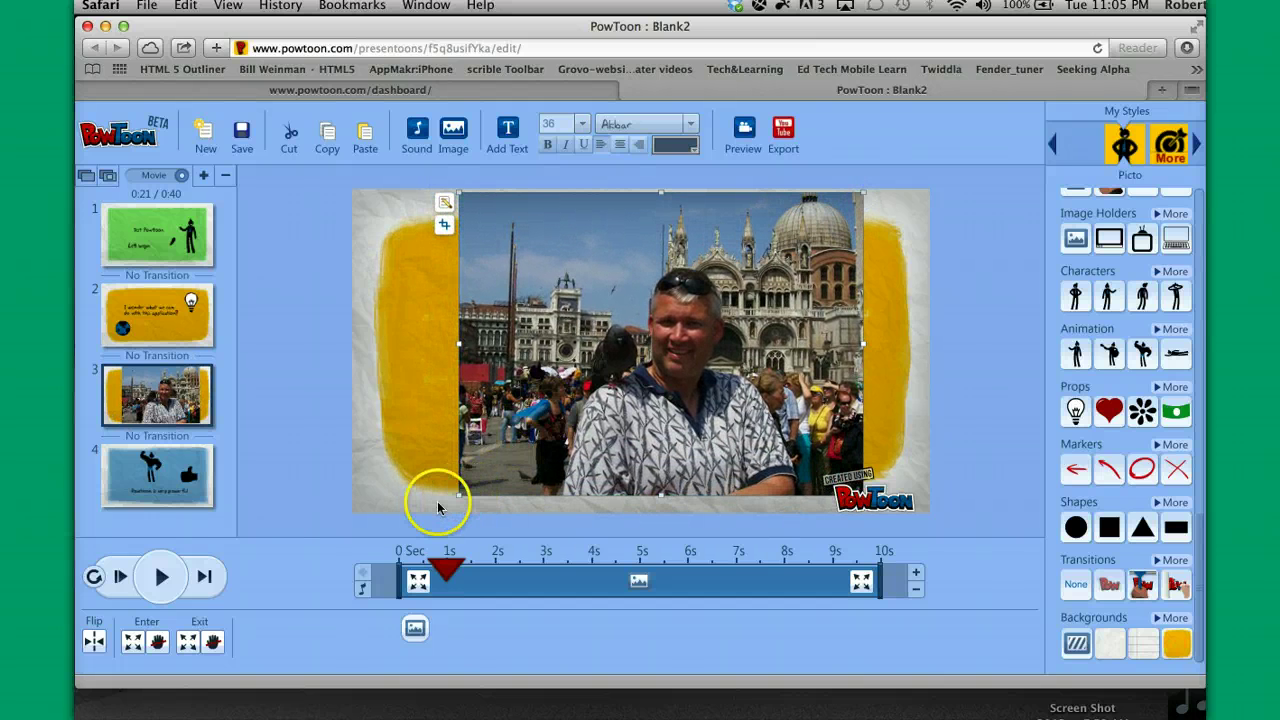
left_click_drag(460, 491, 587, 424)
left_click_drag(743, 320, 587, 373)
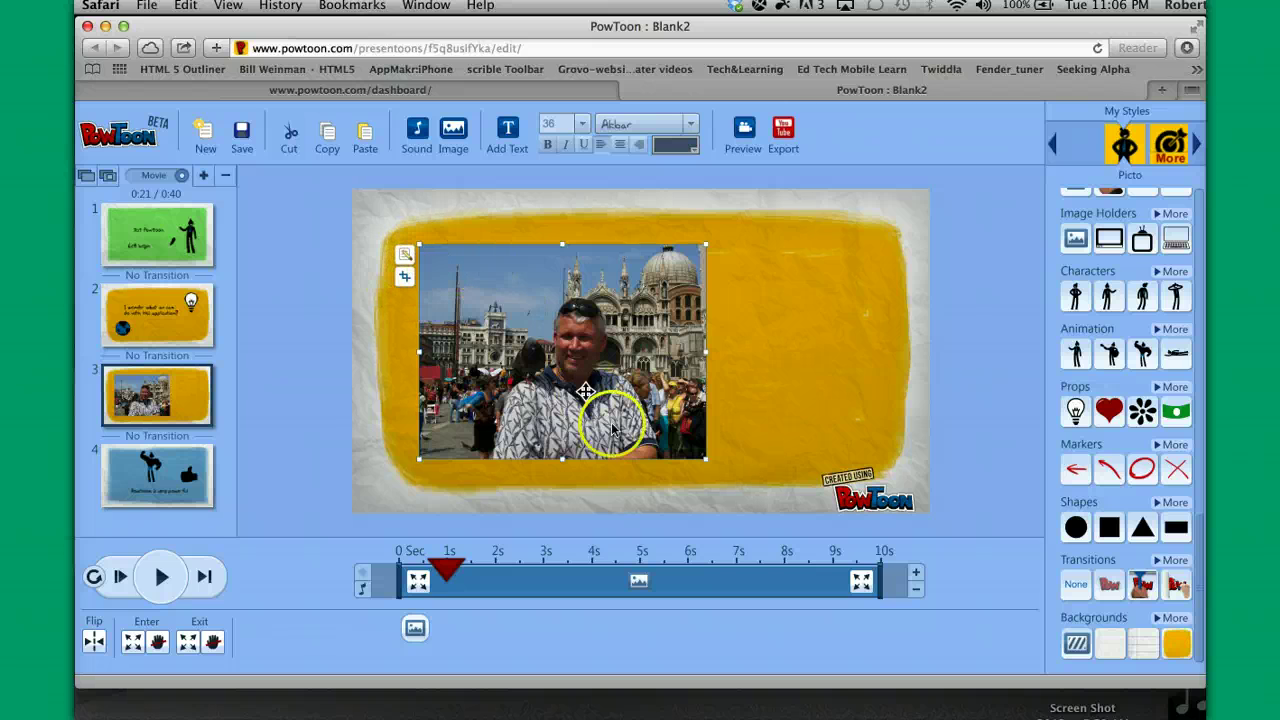
left_click(791, 355)
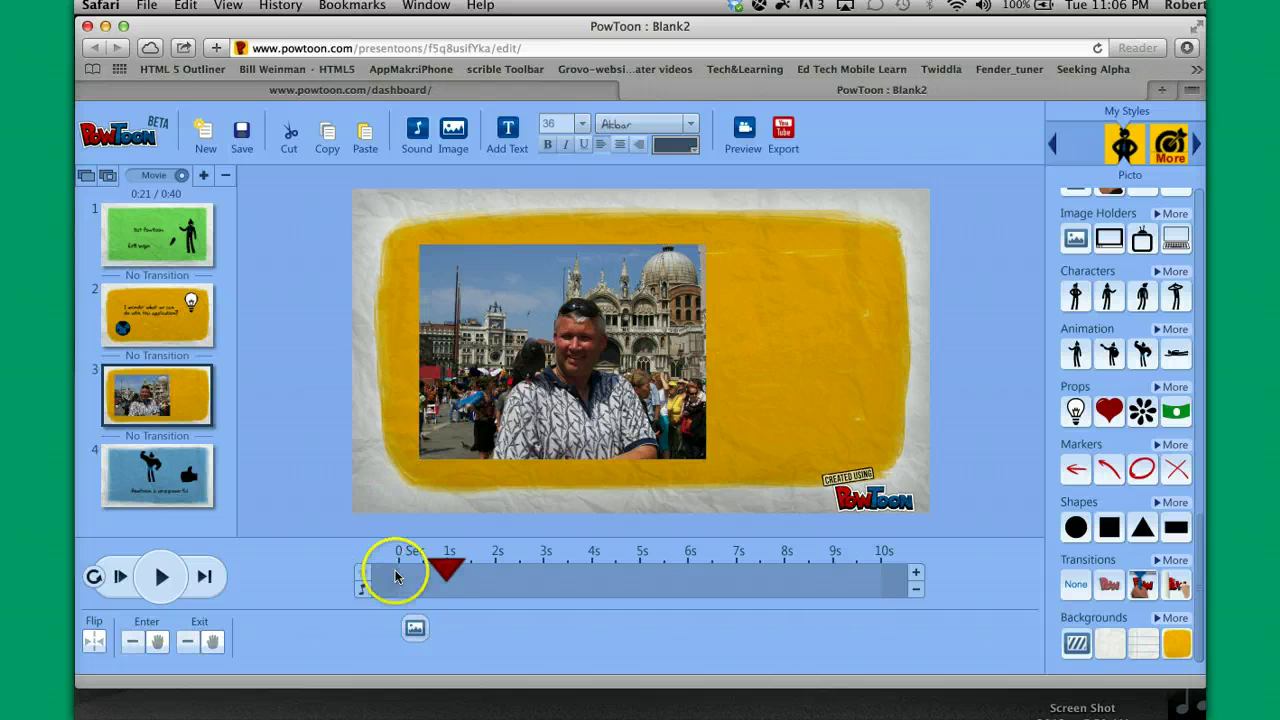
left_click(421, 634)
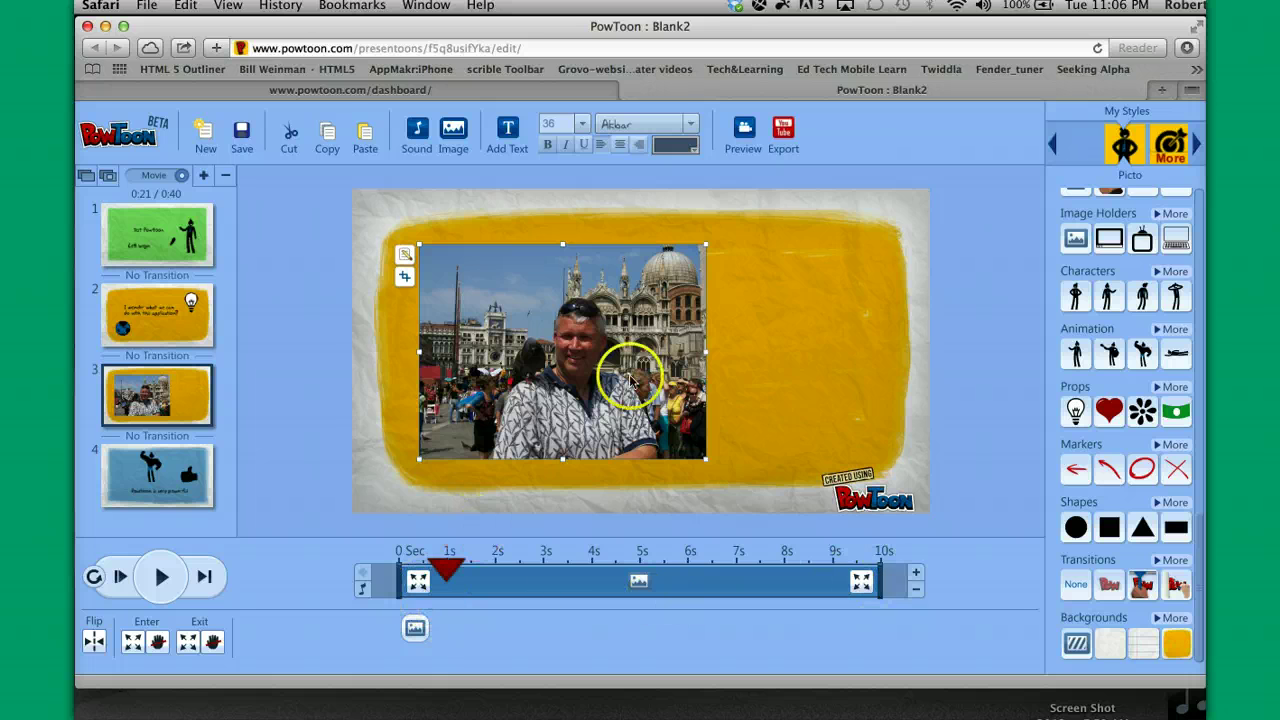
- Add a text object reading "This is St Mark's Square in Venice" beside the photo on slide 3
left_click(767, 312)
left_click(507, 128)
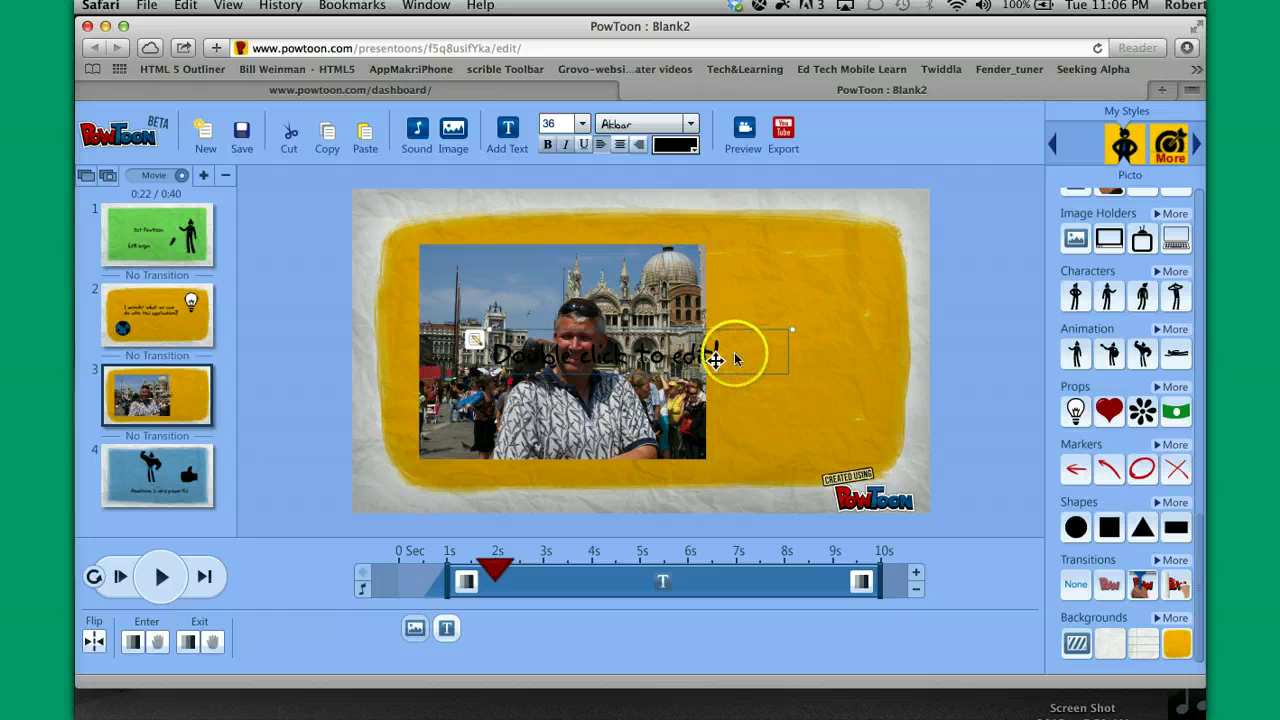
left_click_drag(759, 357, 971, 320)
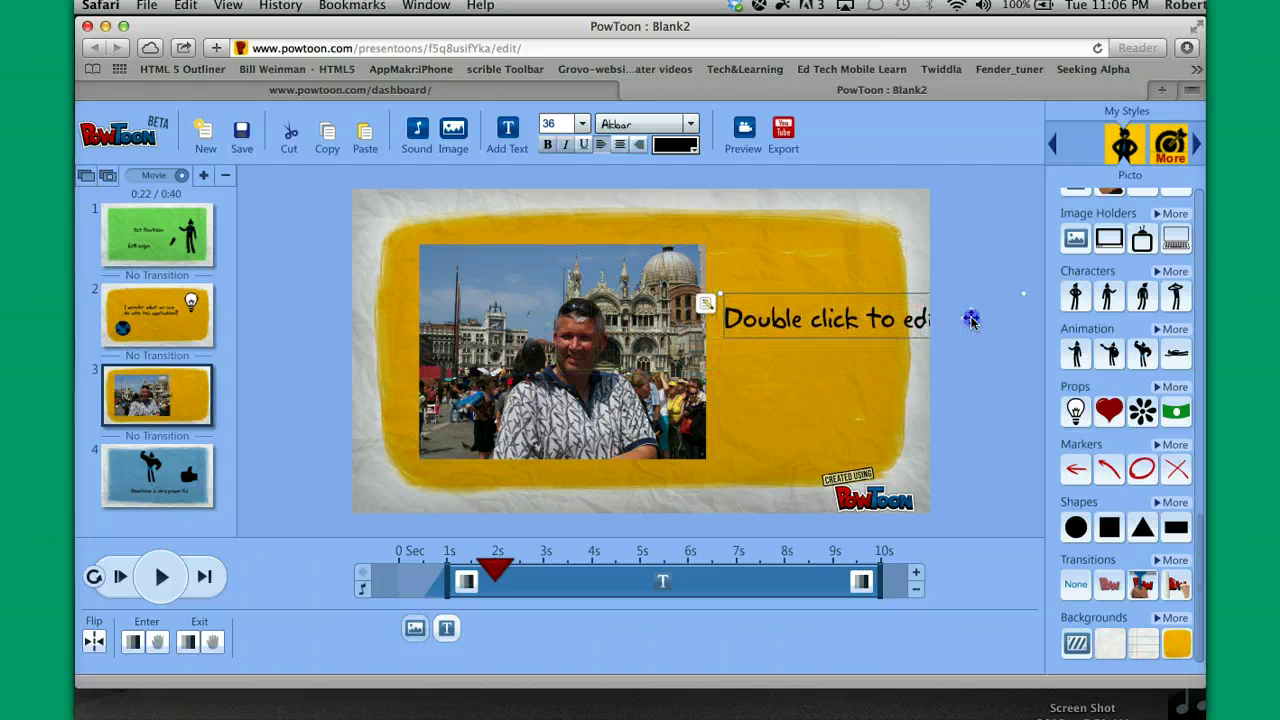
double_click(871, 317)
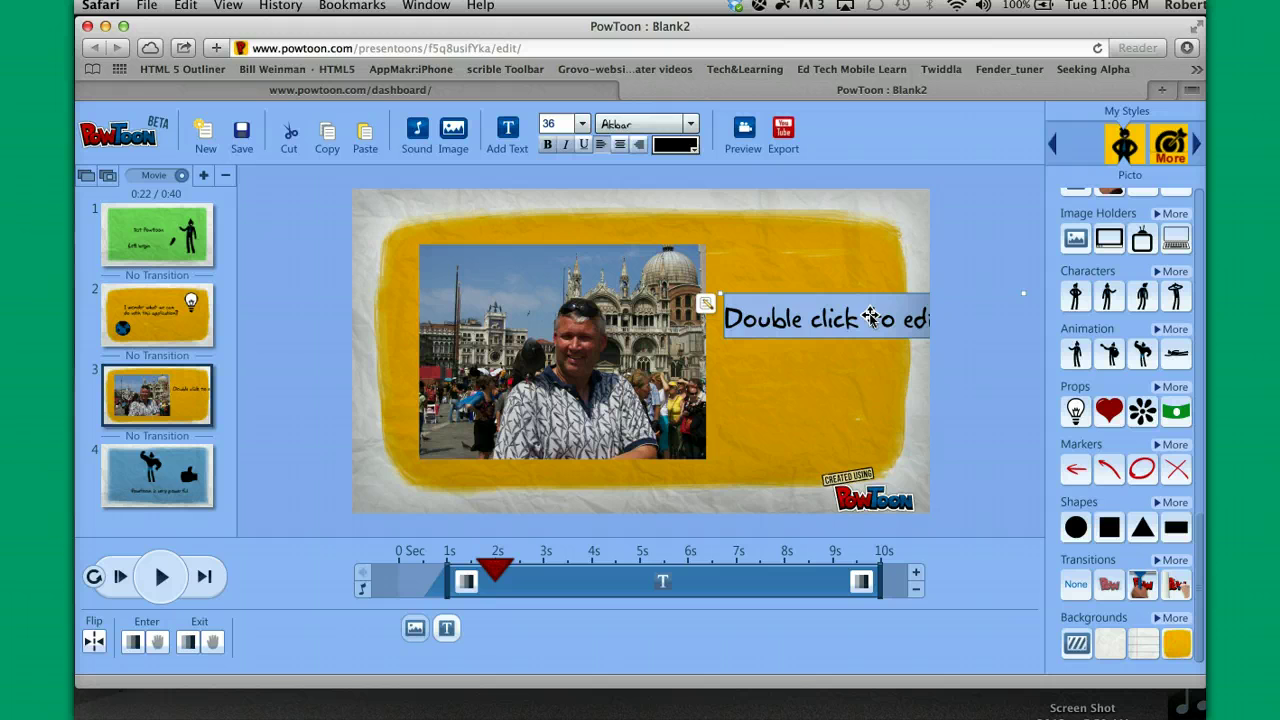
type("TH")
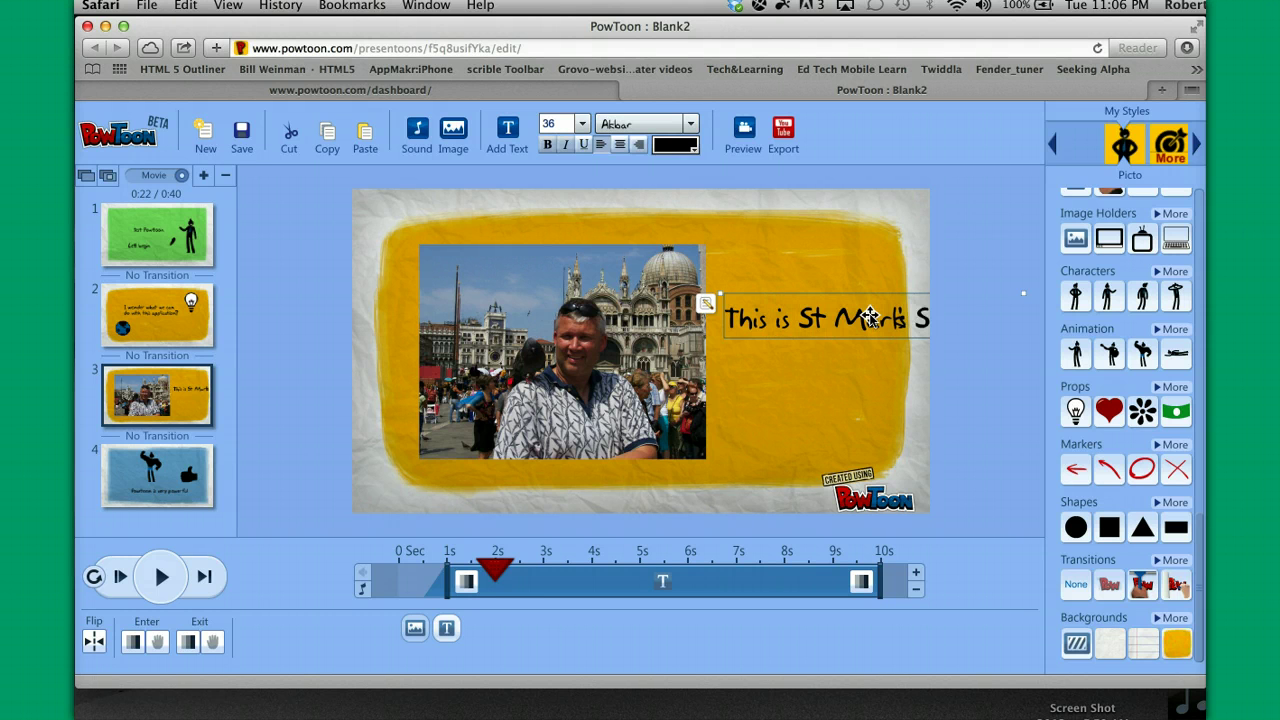
type("in Venice")
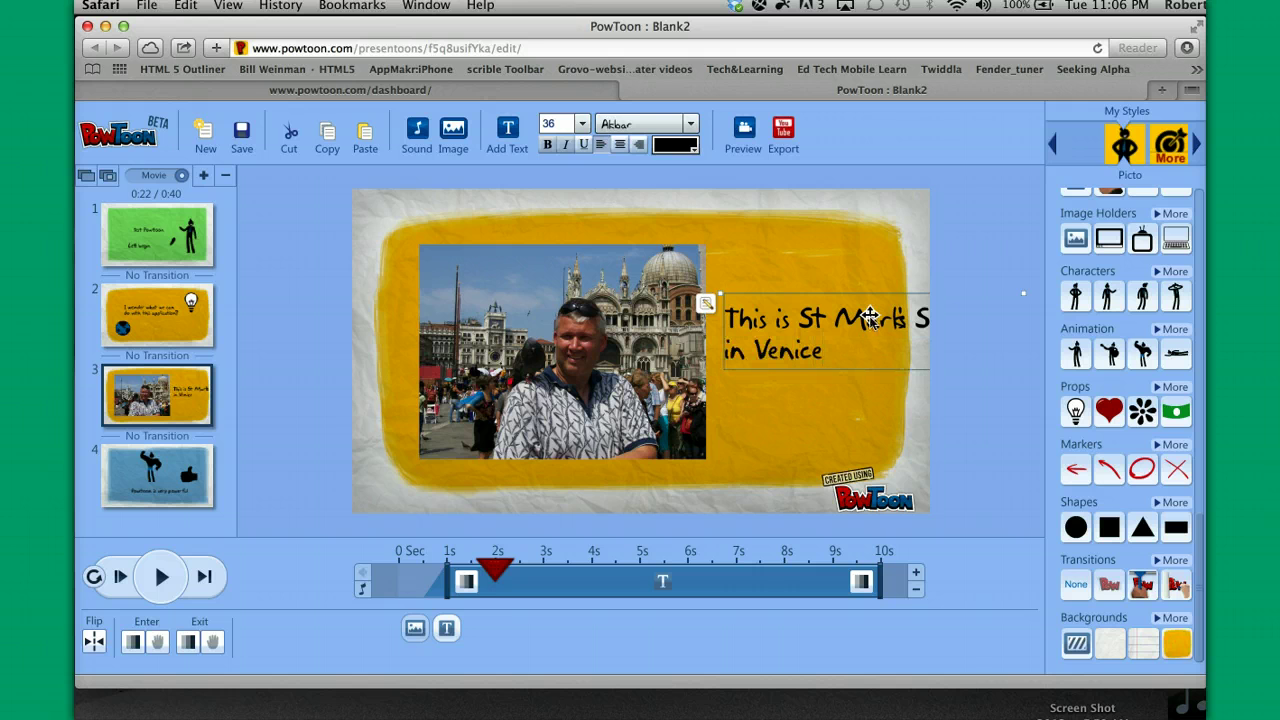
left_click(903, 335)
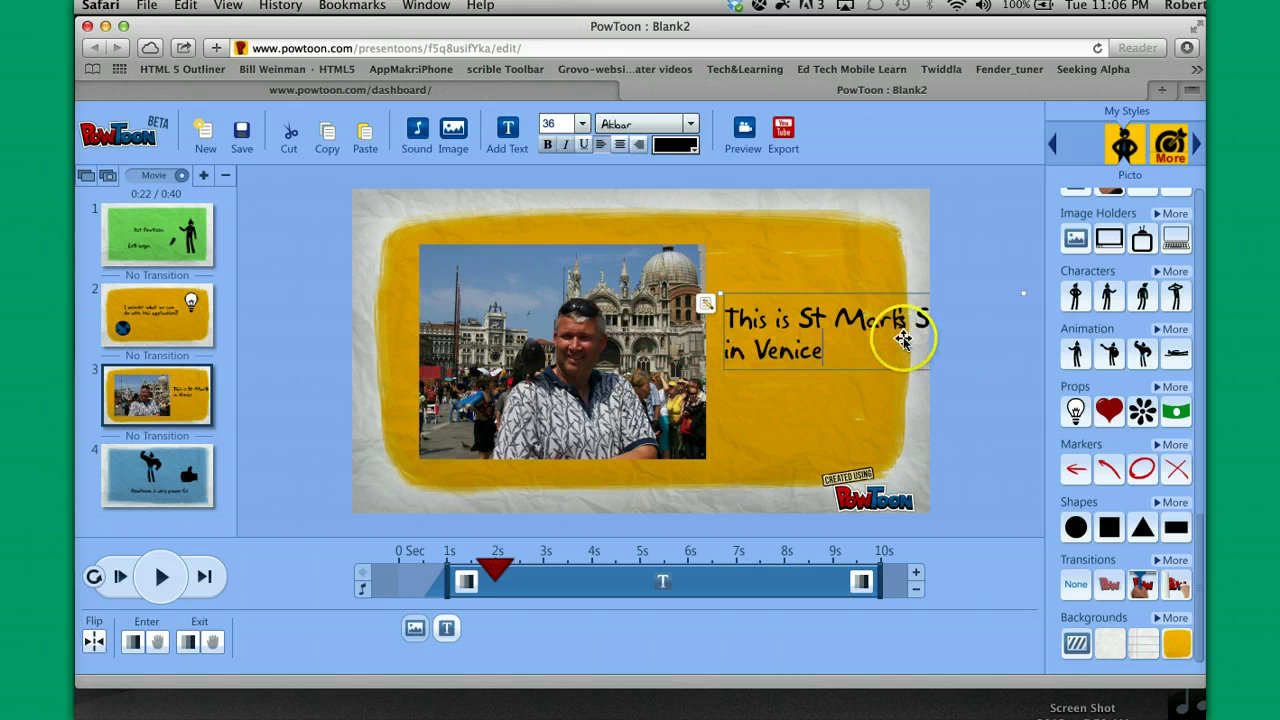
left_click(852, 349)
left_click(803, 427)
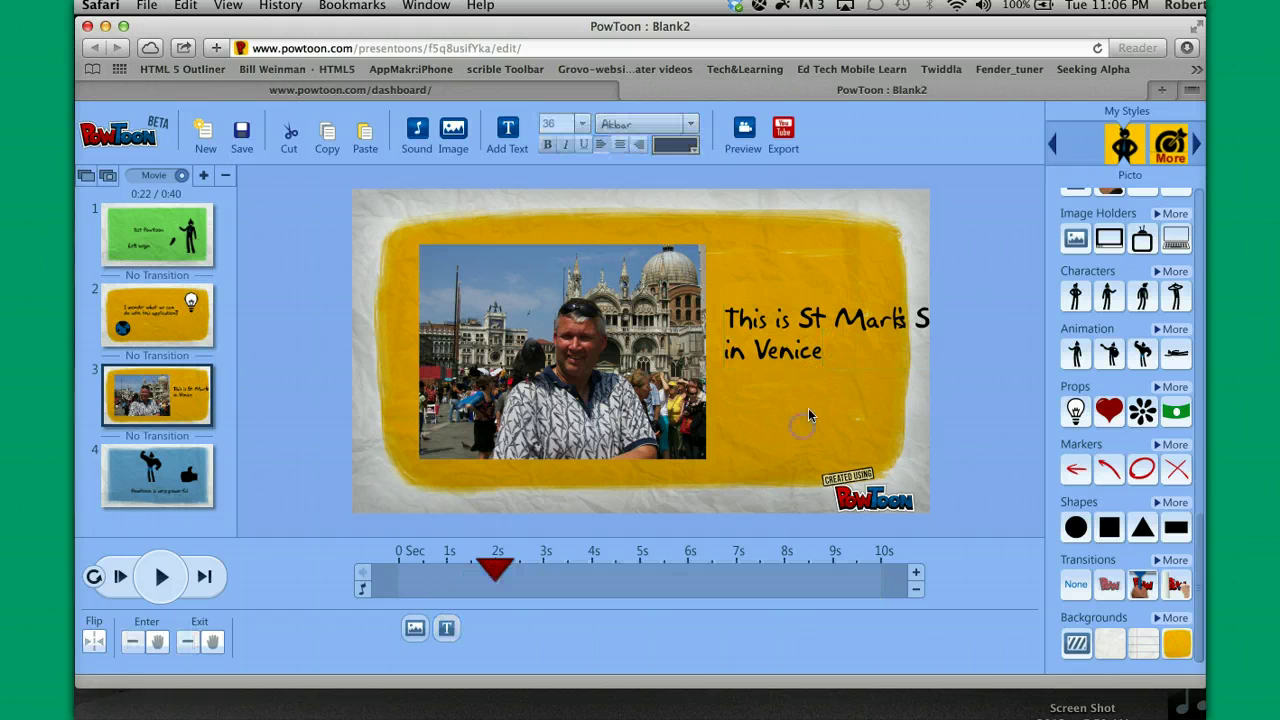
- Narrow the St Mark's Square caption so it wraps onto four lines, and position it to the right of the photo
left_click(834, 326)
left_click_drag(822, 344, 703, 344)
left_click_drag(914, 286, 901, 295)
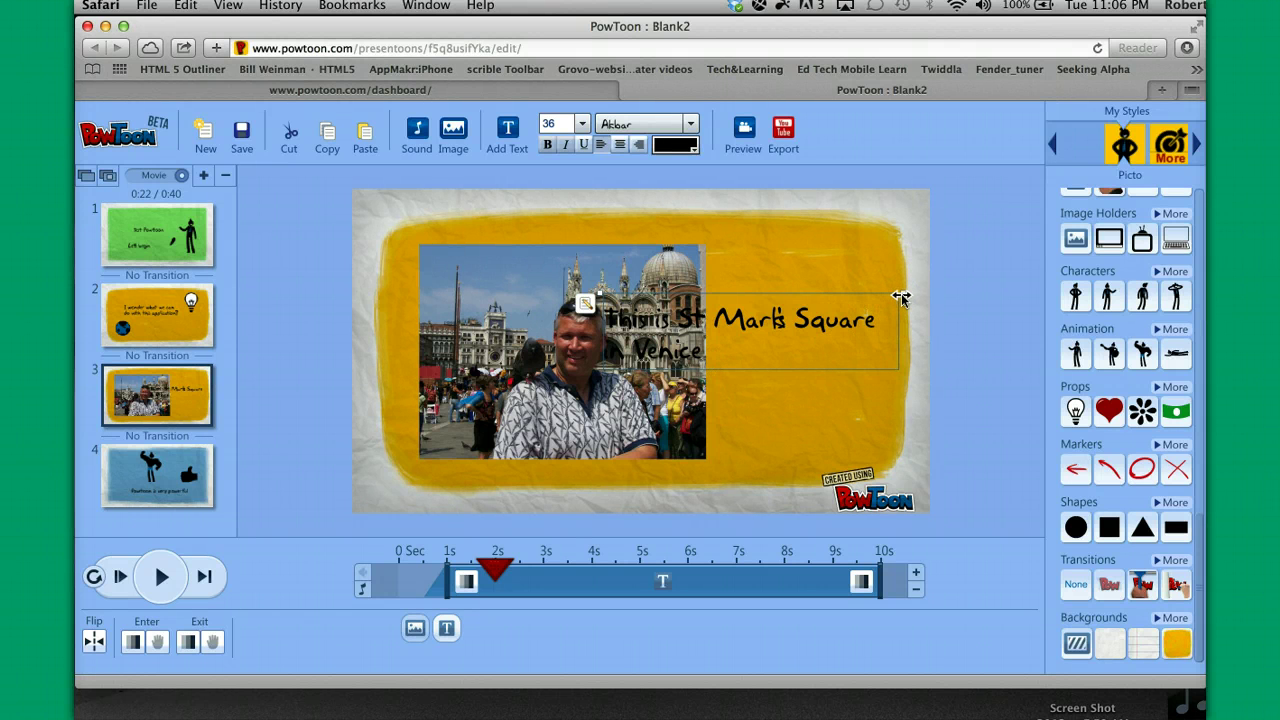
left_click_drag(877, 297, 747, 311)
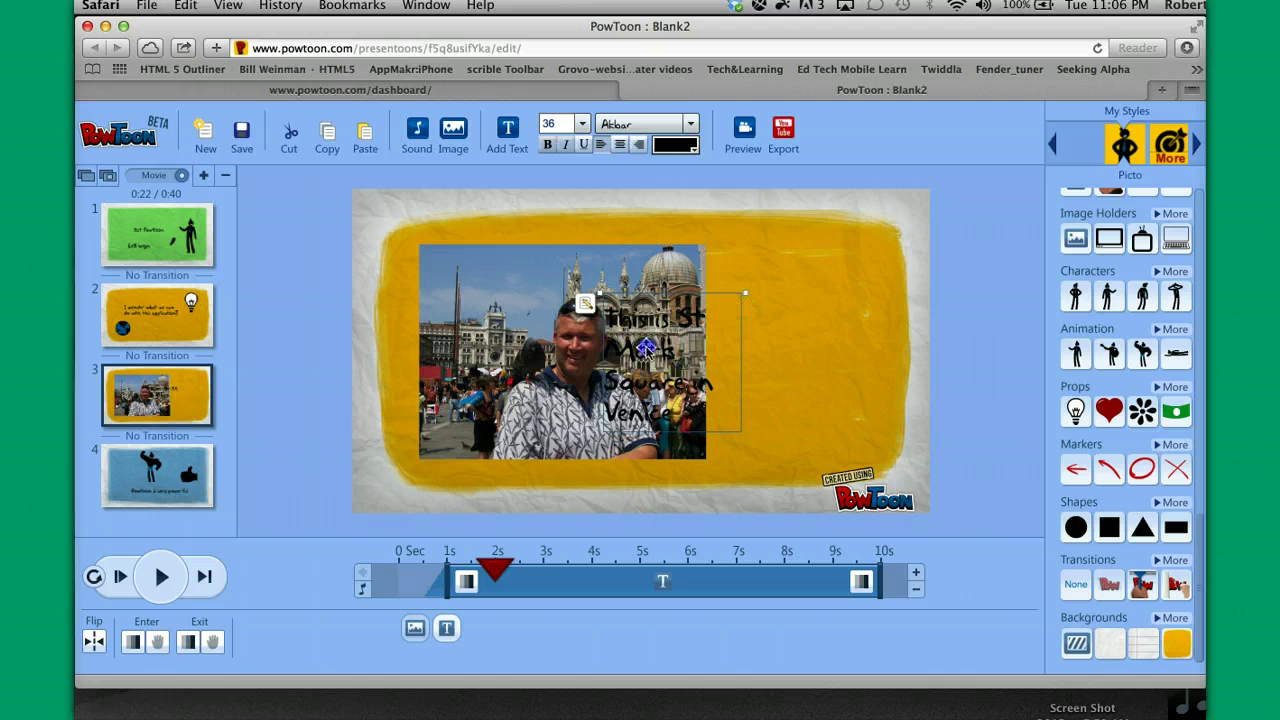
left_click_drag(648, 314, 795, 318)
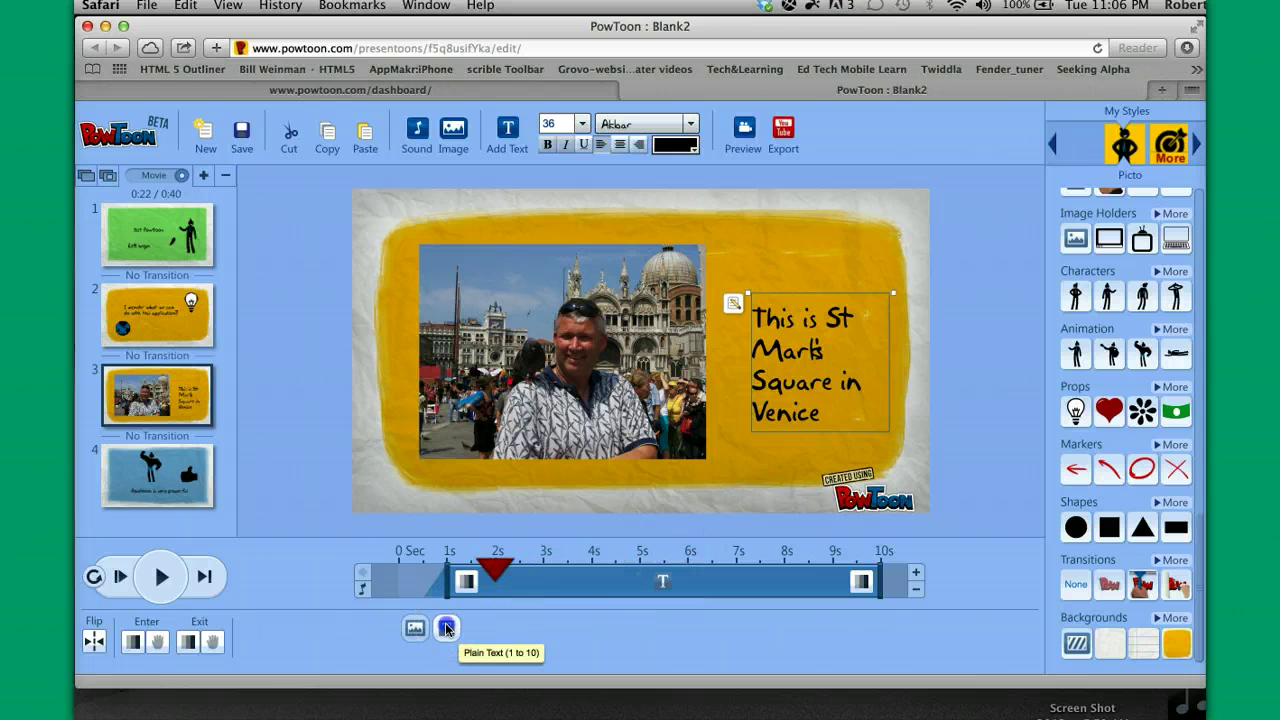
- Review when the photo and the caption appear on slide 3's timeline
left_click(414, 628)
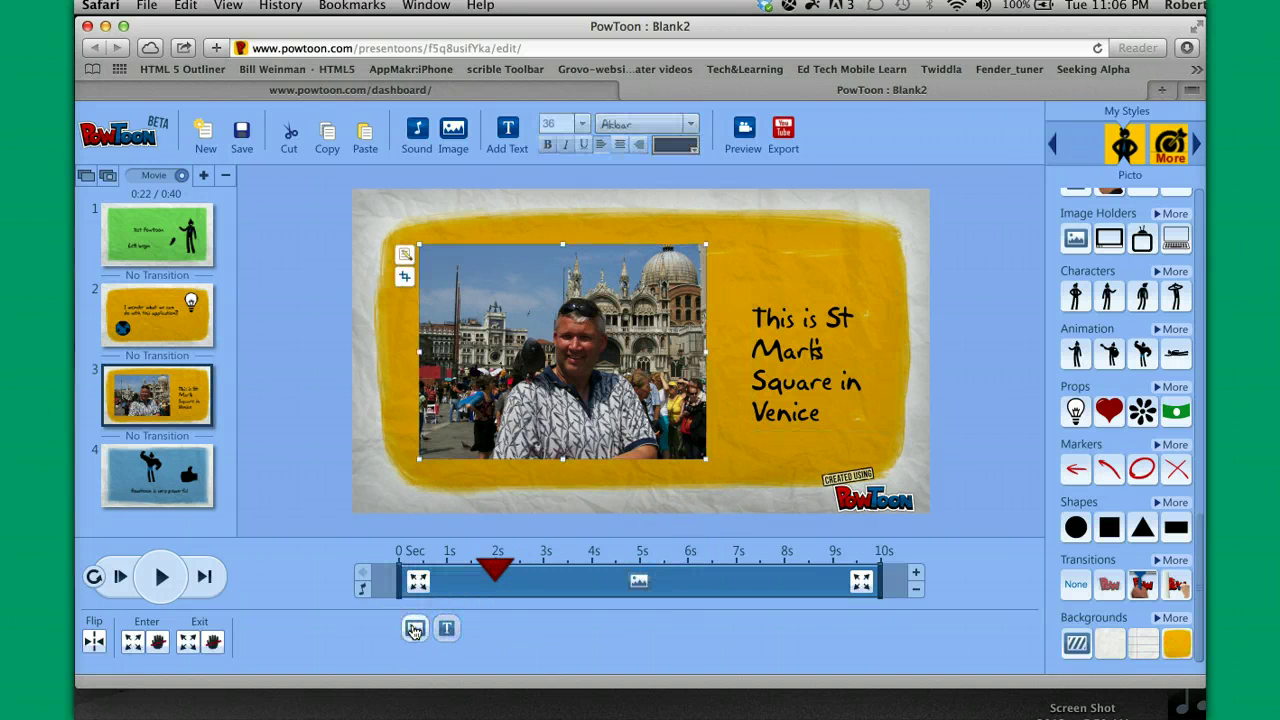
left_click(447, 628)
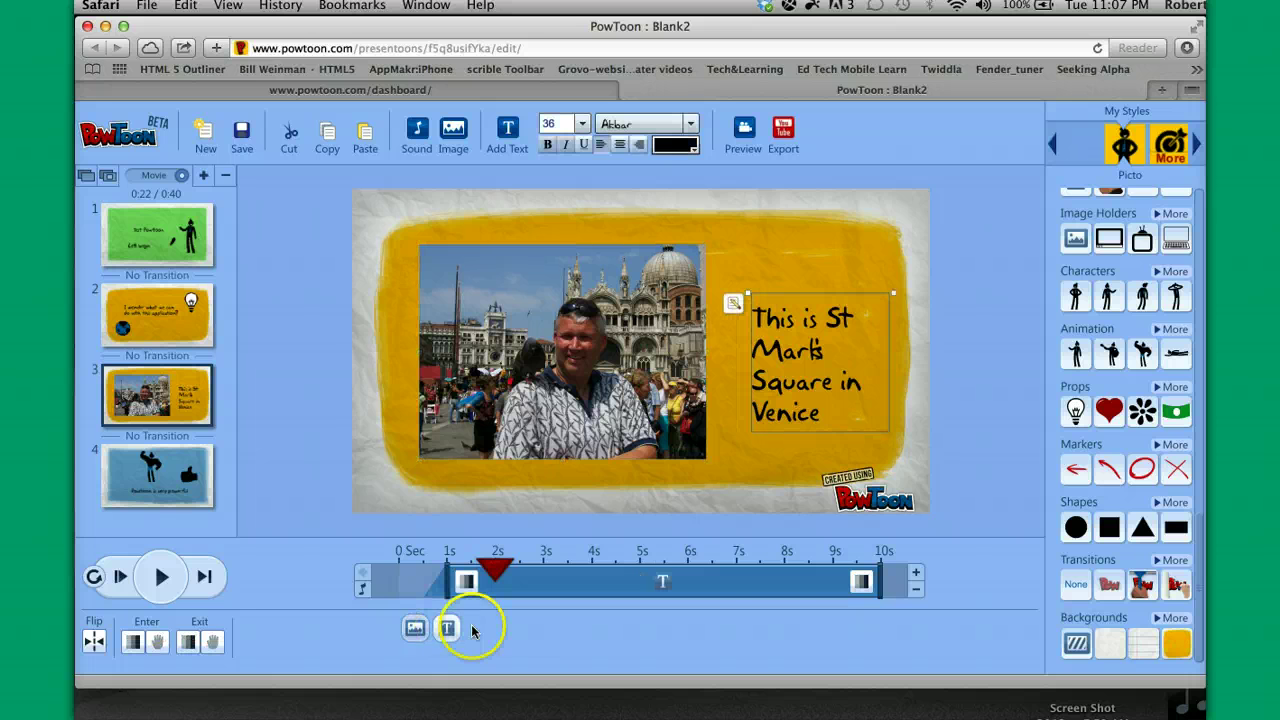
left_click_drag(903, 571, 878, 573)
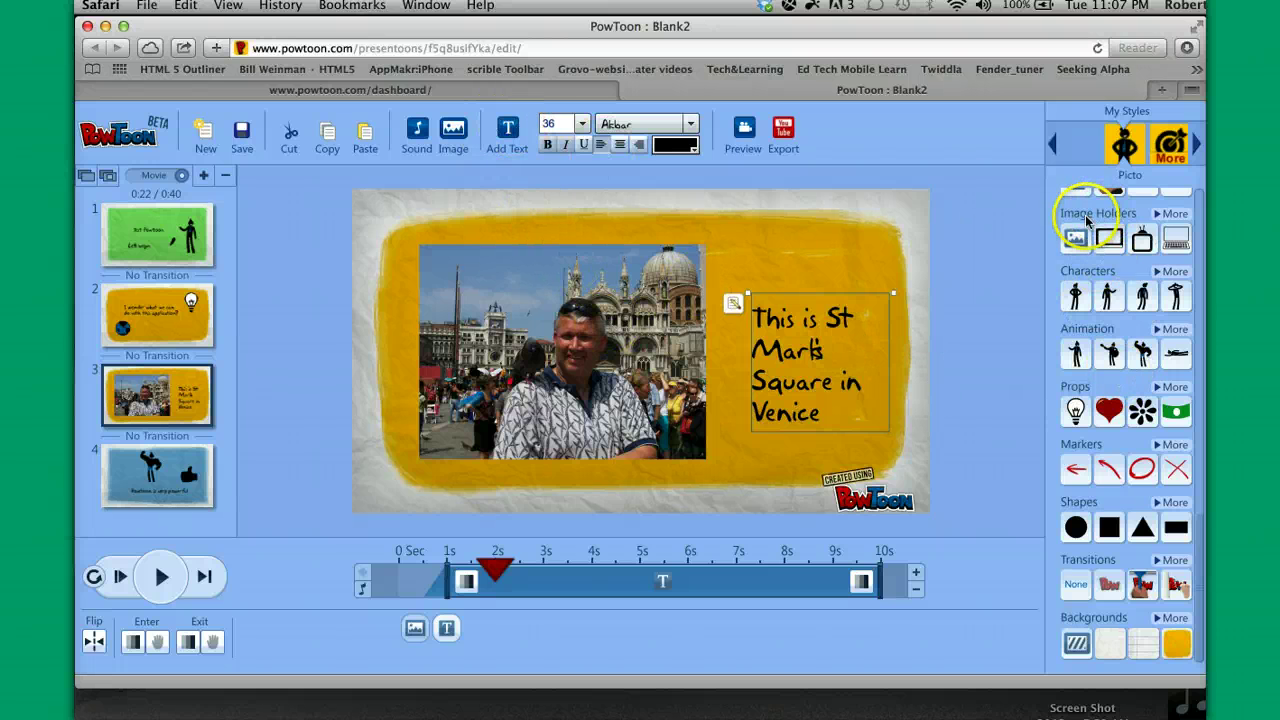
- Insert a blank slide after slide 4, the blue slide at the end of the presentation
mouse_move(1075, 247)
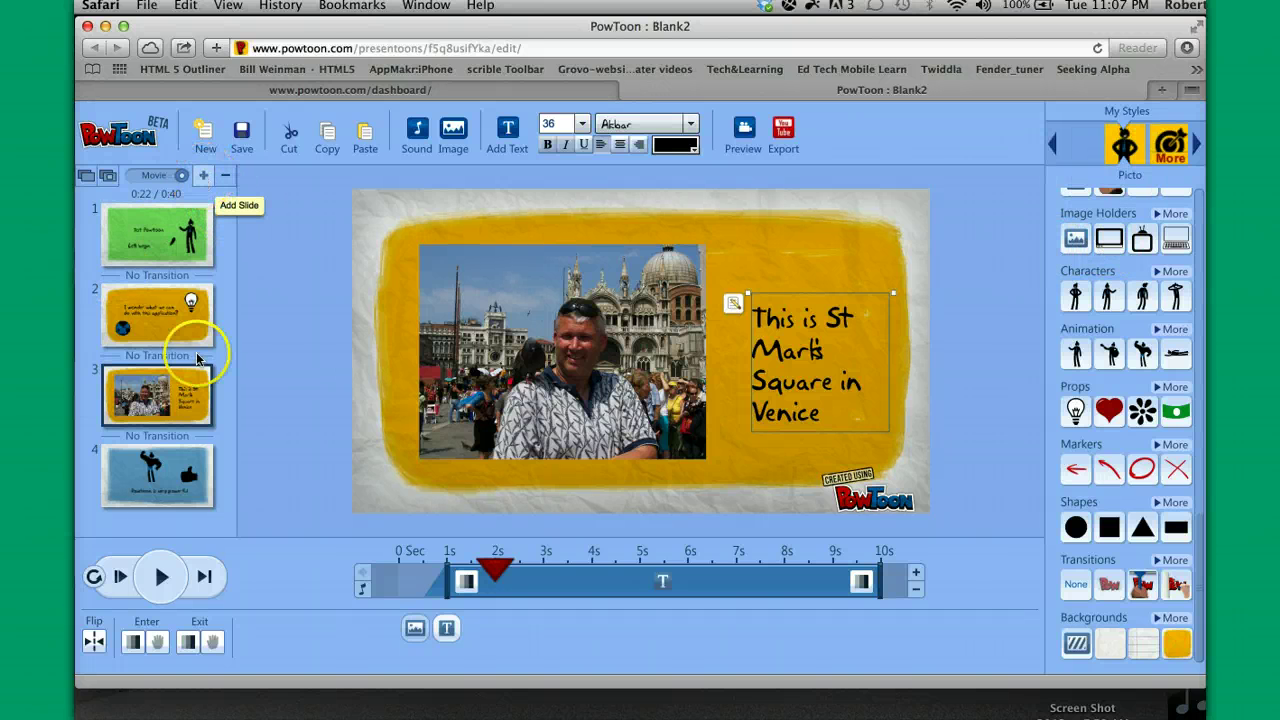
left_click(163, 472)
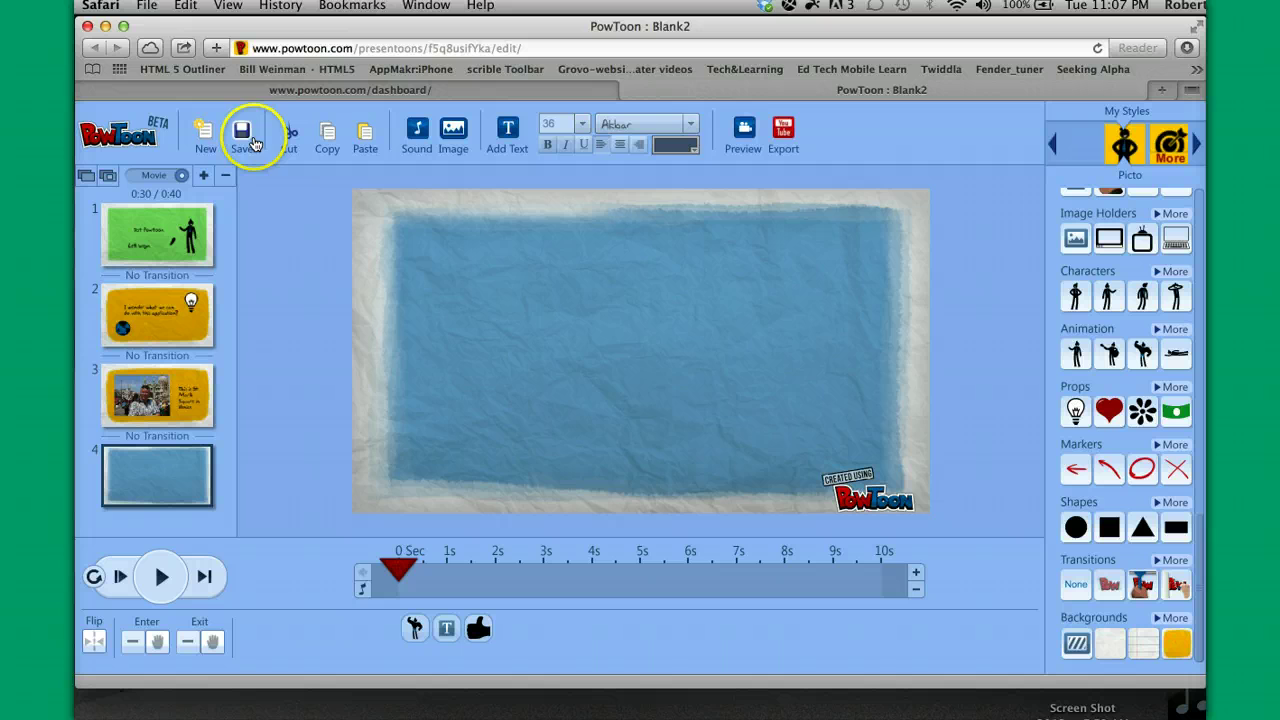
left_click(203, 176)
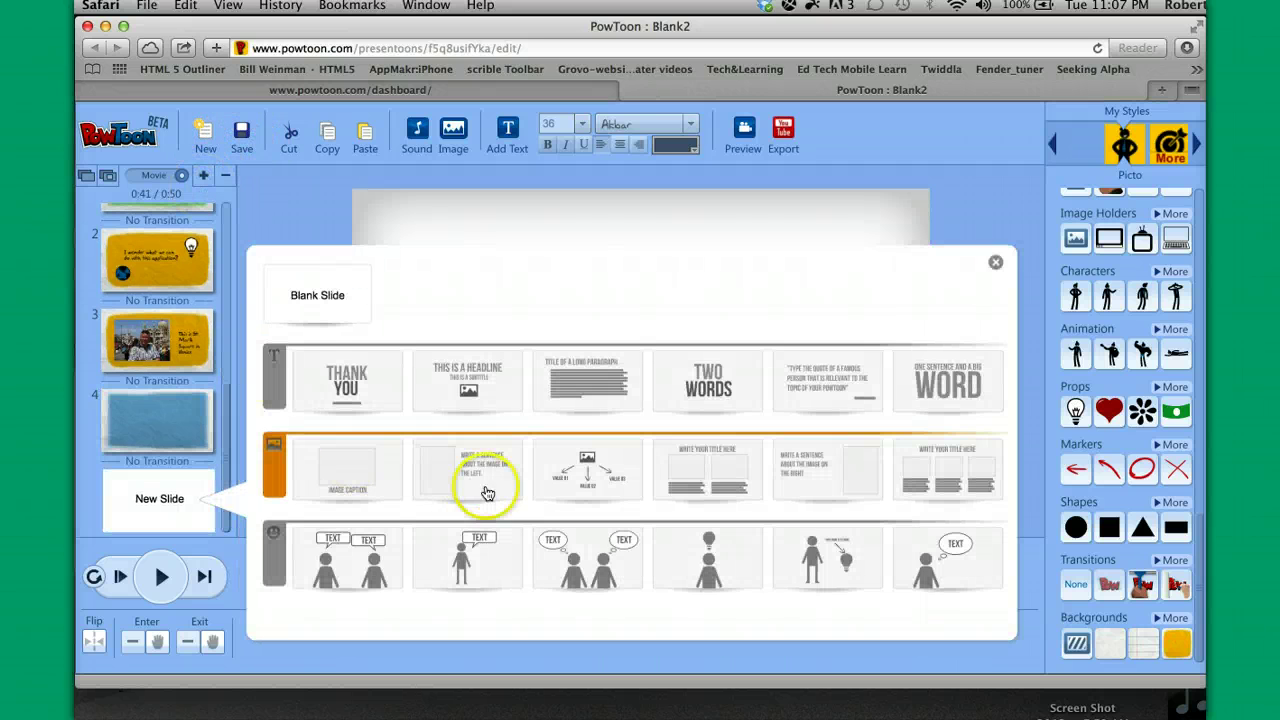
left_click(331, 299)
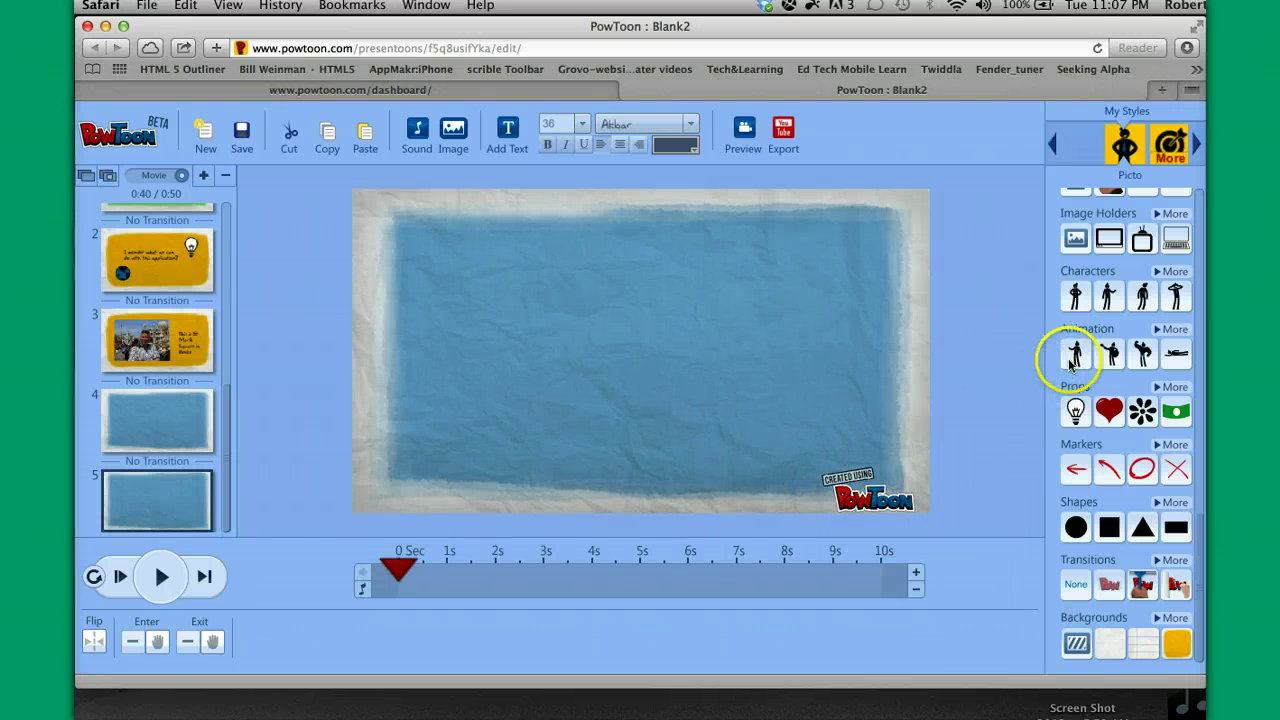
- Try to add the laptop image holder with the uploaded photo to the new blank slide 5
mouse_move(1076, 357)
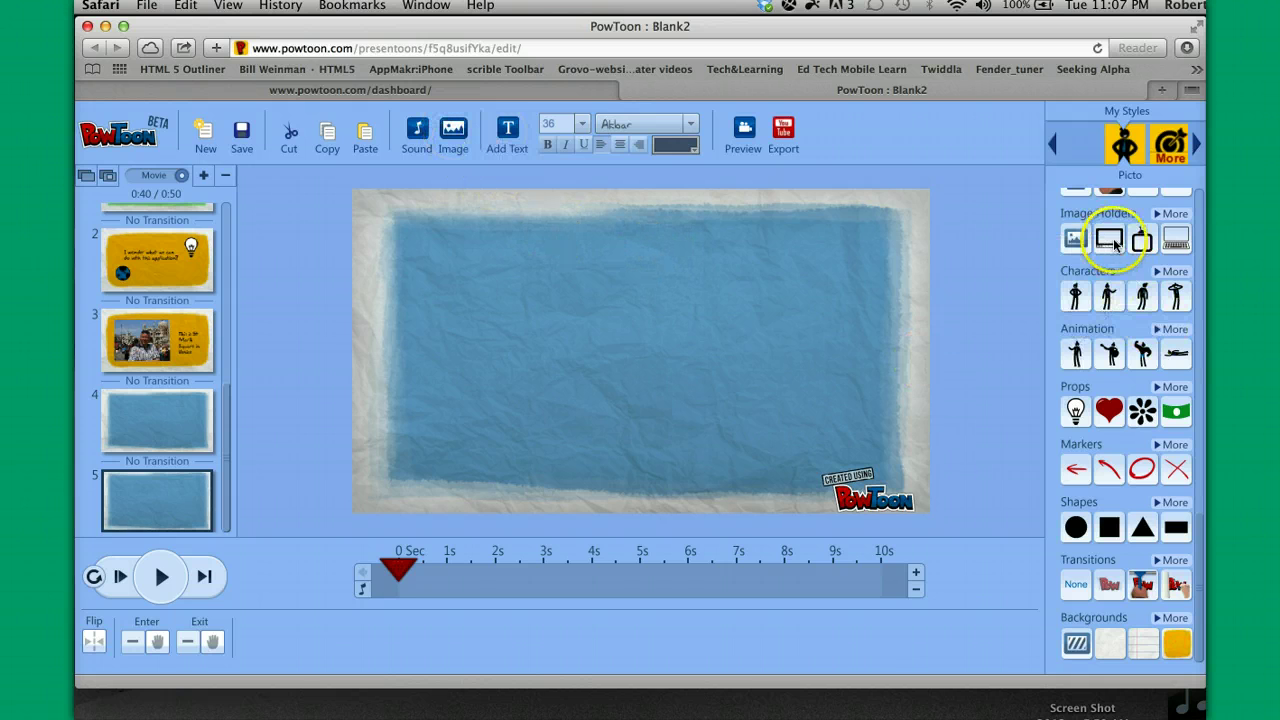
left_click(1178, 241)
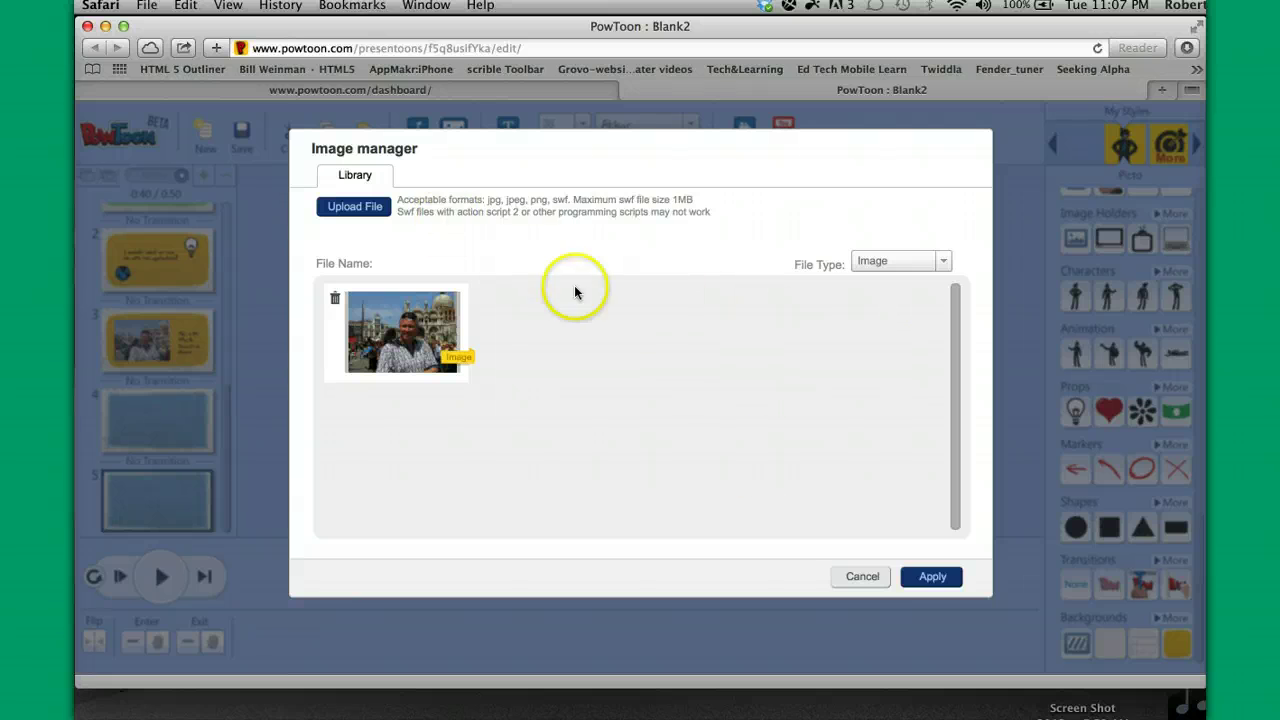
left_click(930, 575)
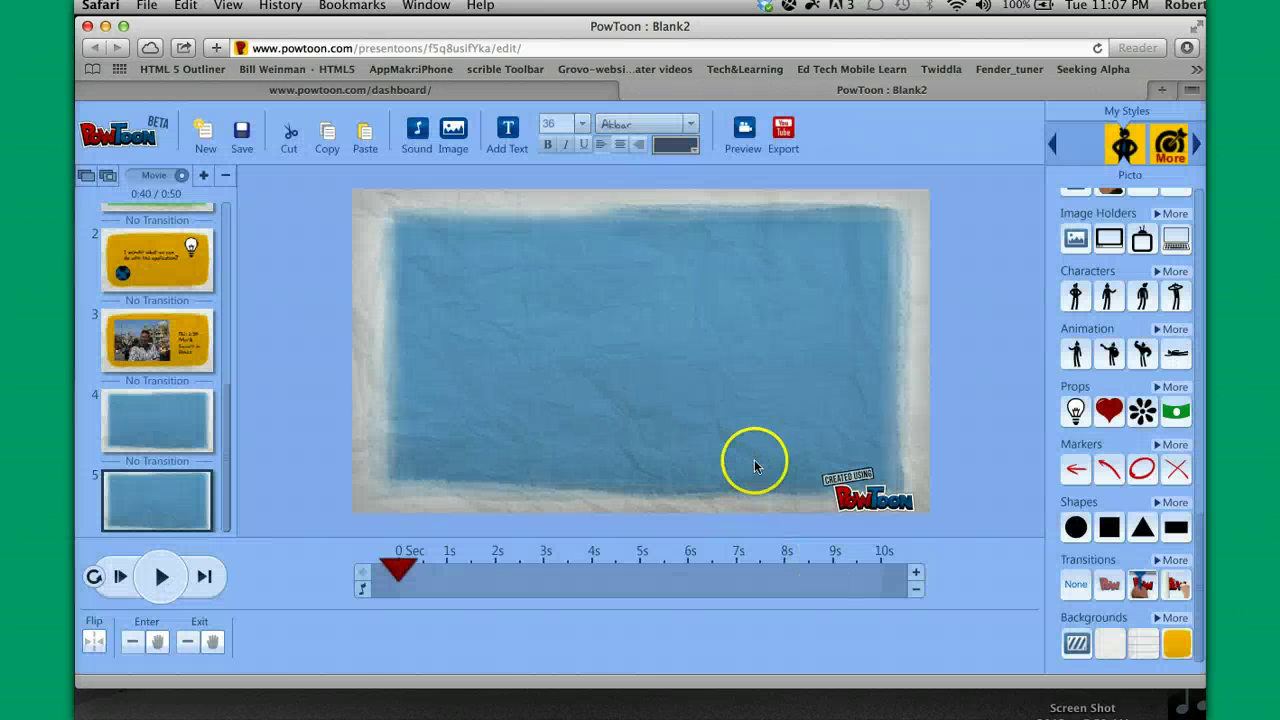
left_click(1178, 243)
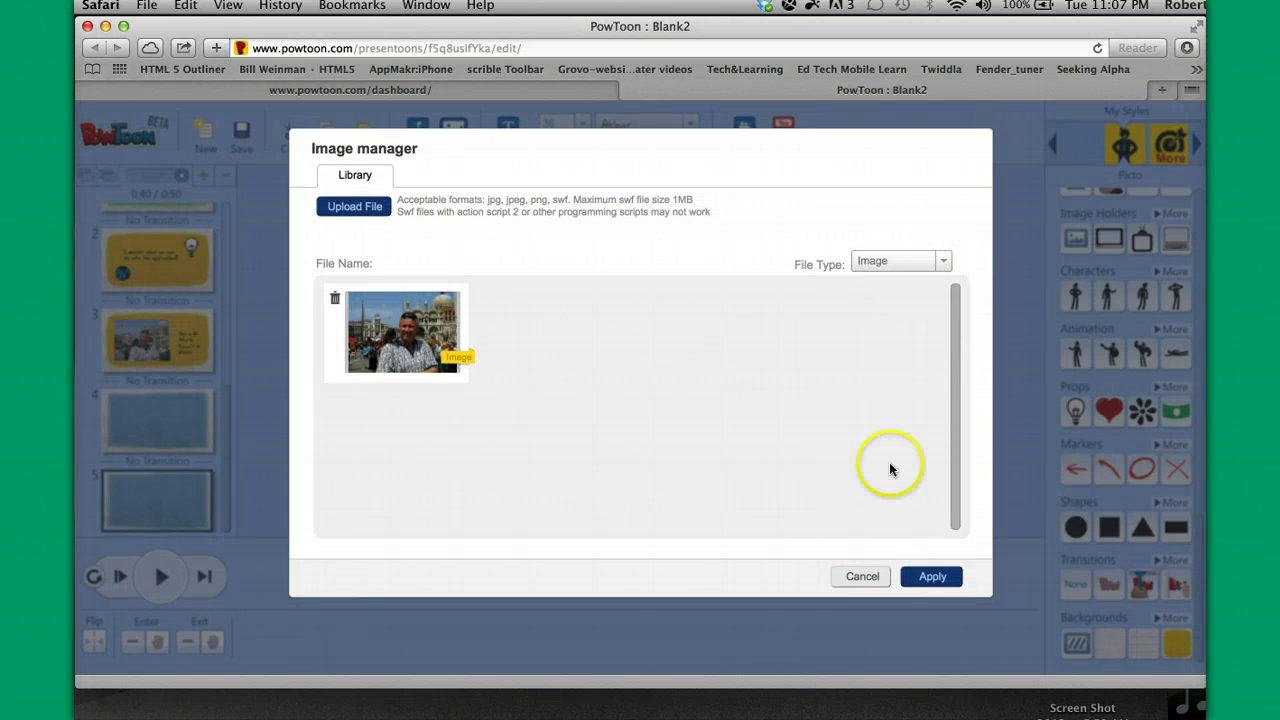
left_click(862, 577)
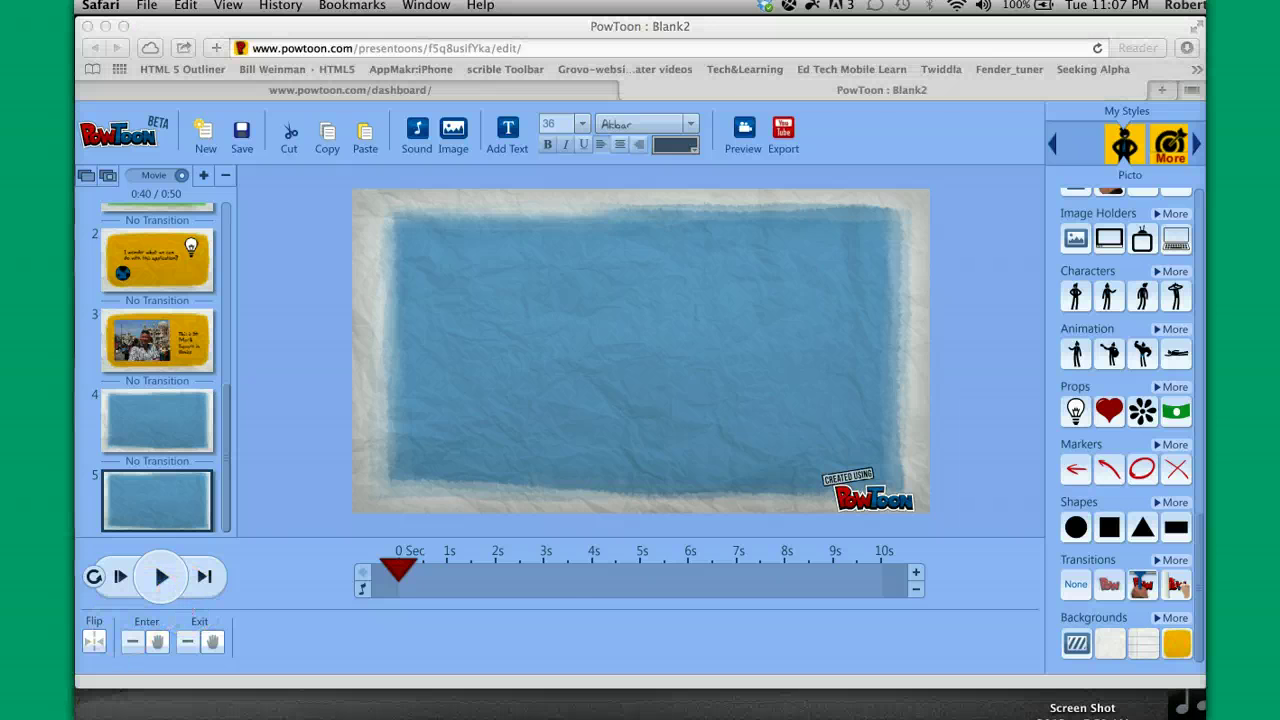
- Try to place the television, laptop and screen image holders on slide 5
left_click(1147, 243)
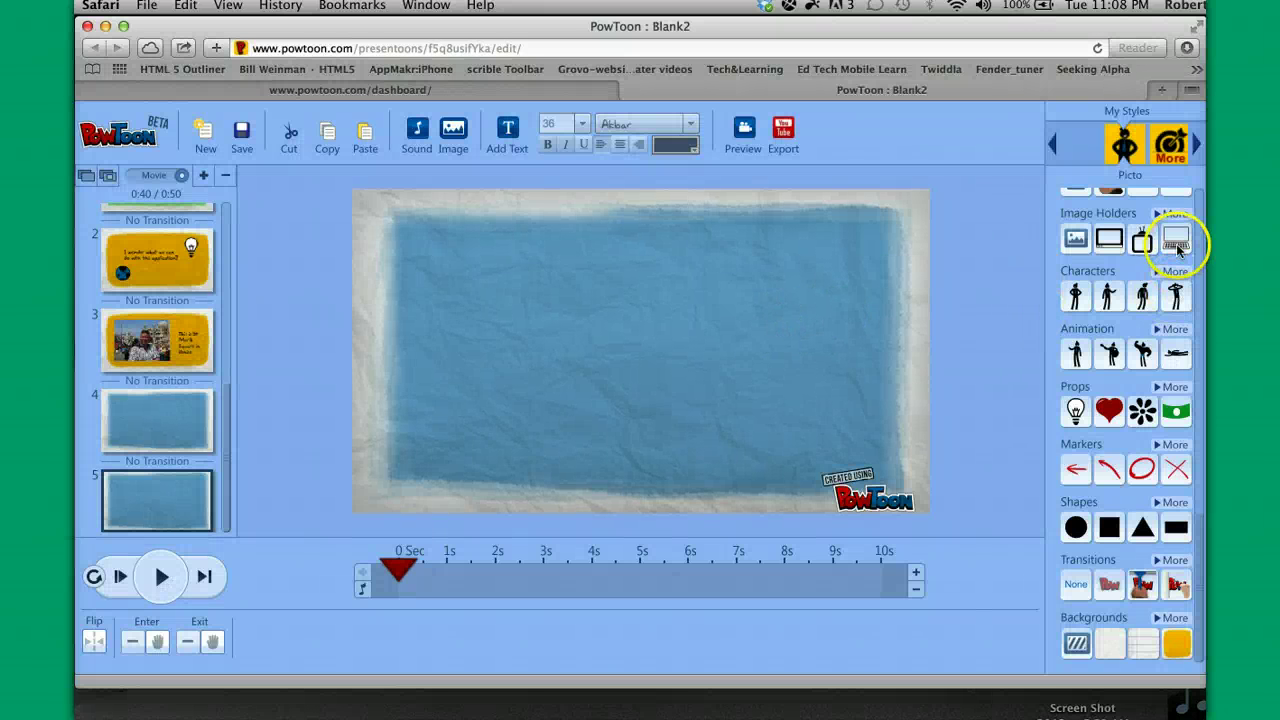
left_click_drag(1176, 240, 680, 355)
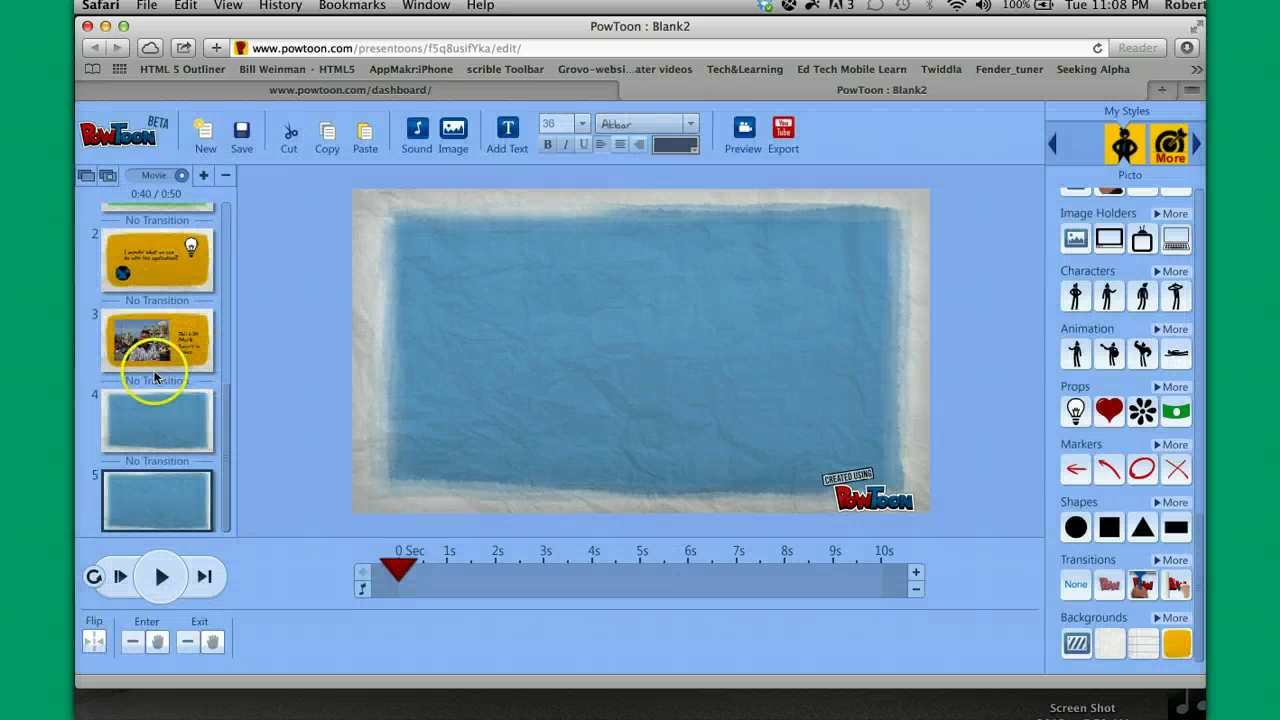
left_click(1113, 239)
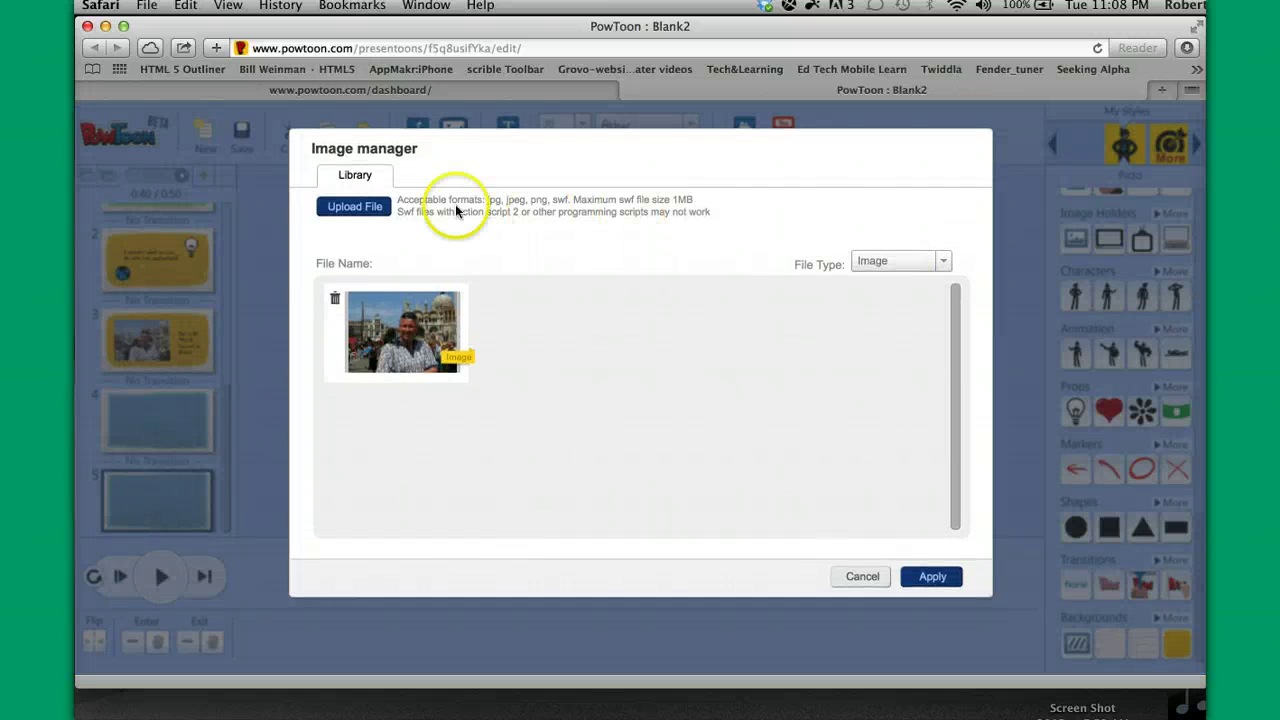
left_click(861, 576)
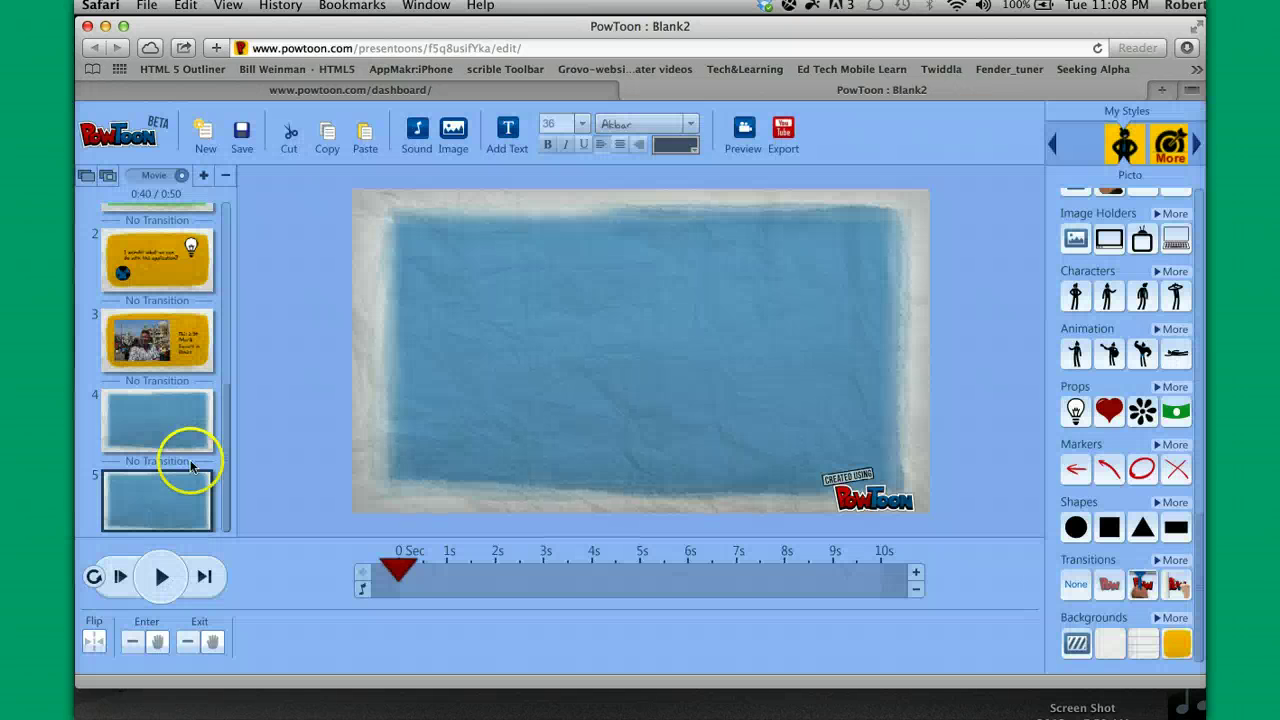
- Review when the flexing character and the "Powtoon is very powerful" text appear on slide 4's timeline
left_click(128, 424)
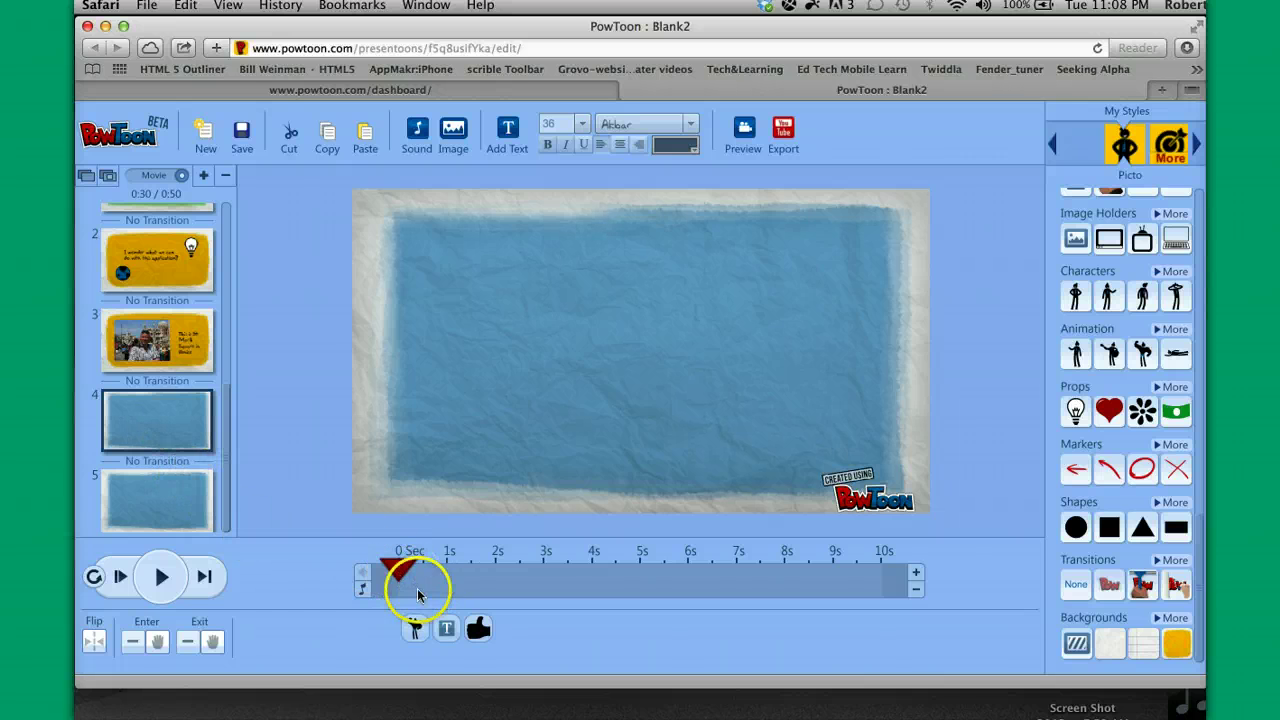
left_click(413, 627)
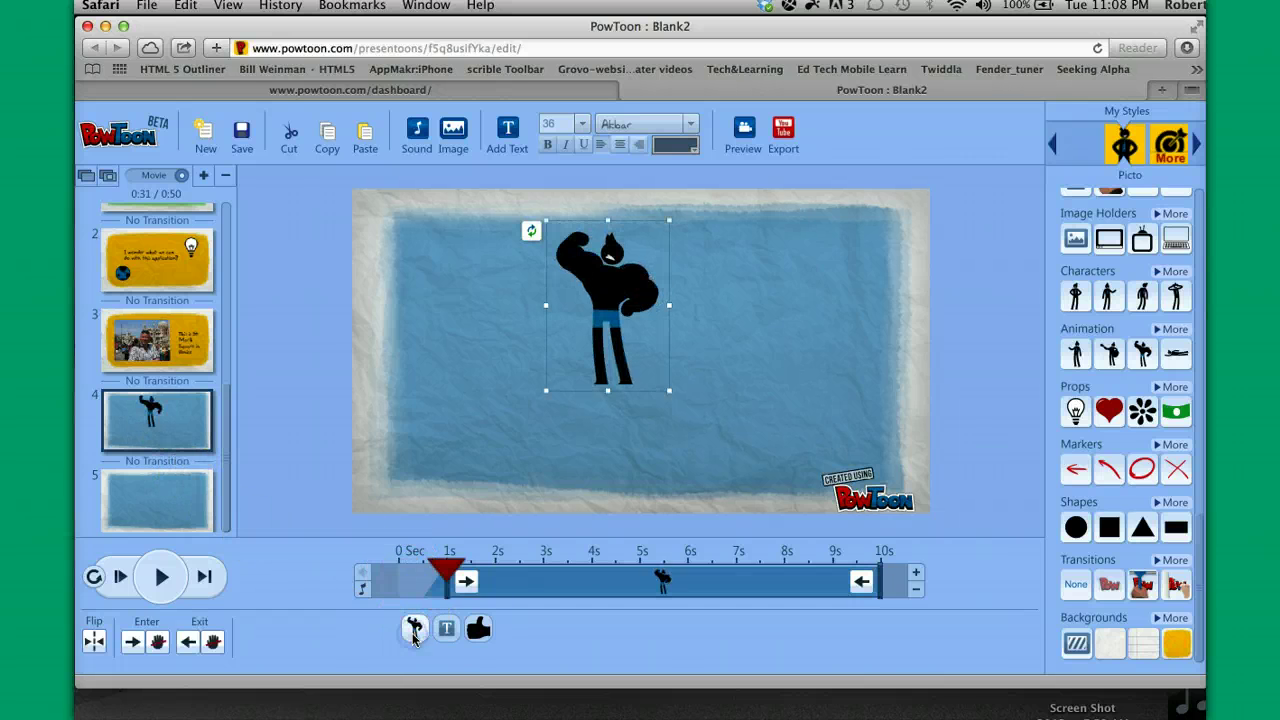
left_click_drag(400, 570, 447, 570)
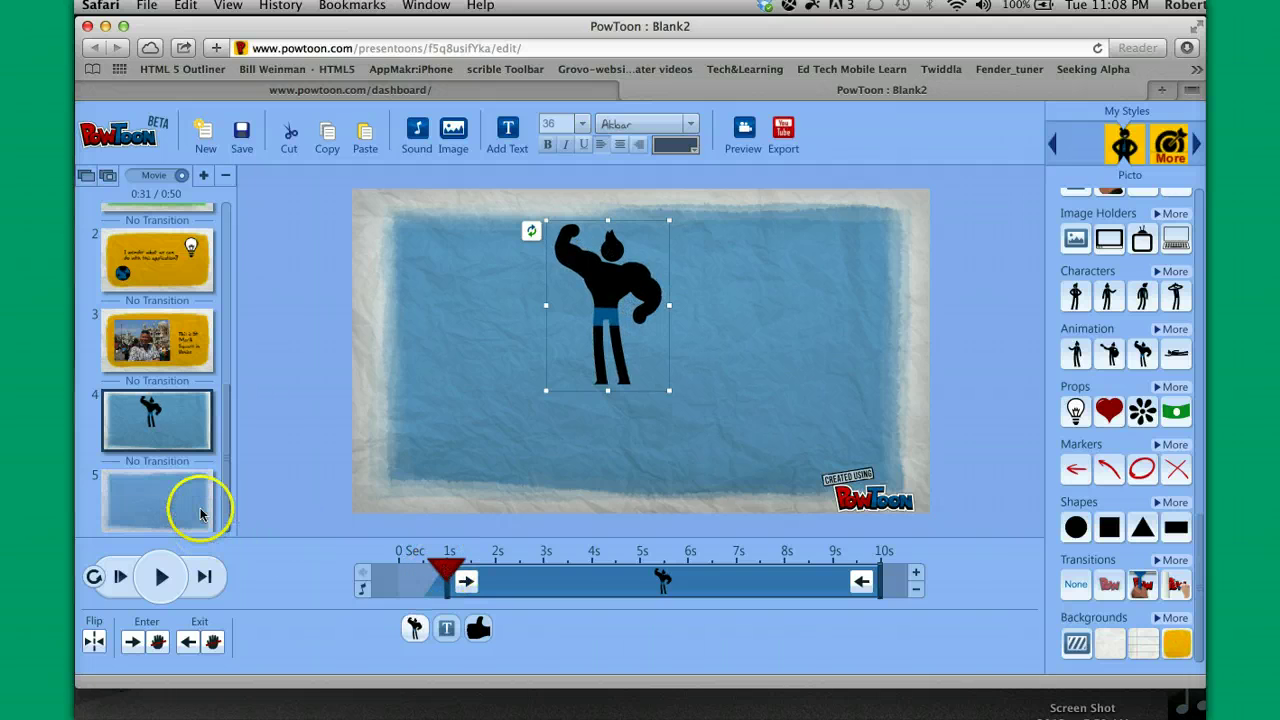
left_click(447, 627)
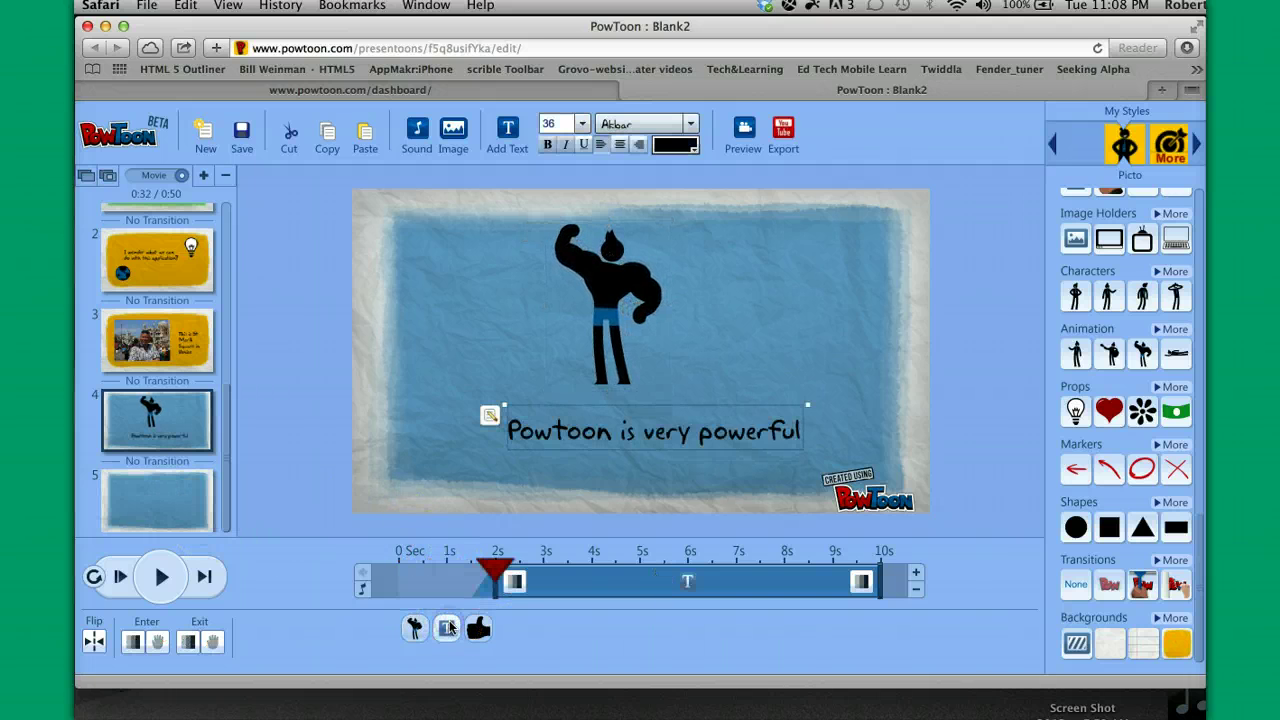
- Review when the thumbs-up appears on slide 4's timeline
left_click(478, 627)
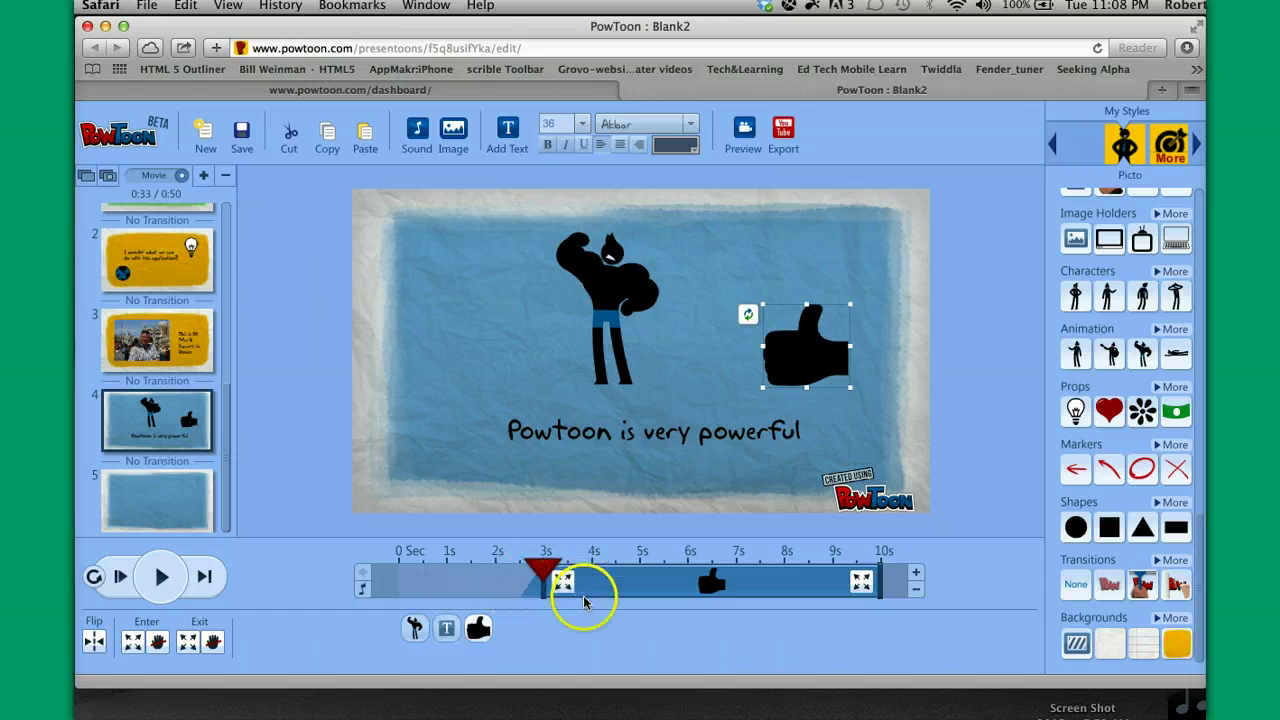
- Open the Sound Manager for slide 5 and filter the music list to the Happy genre
left_click(137, 500)
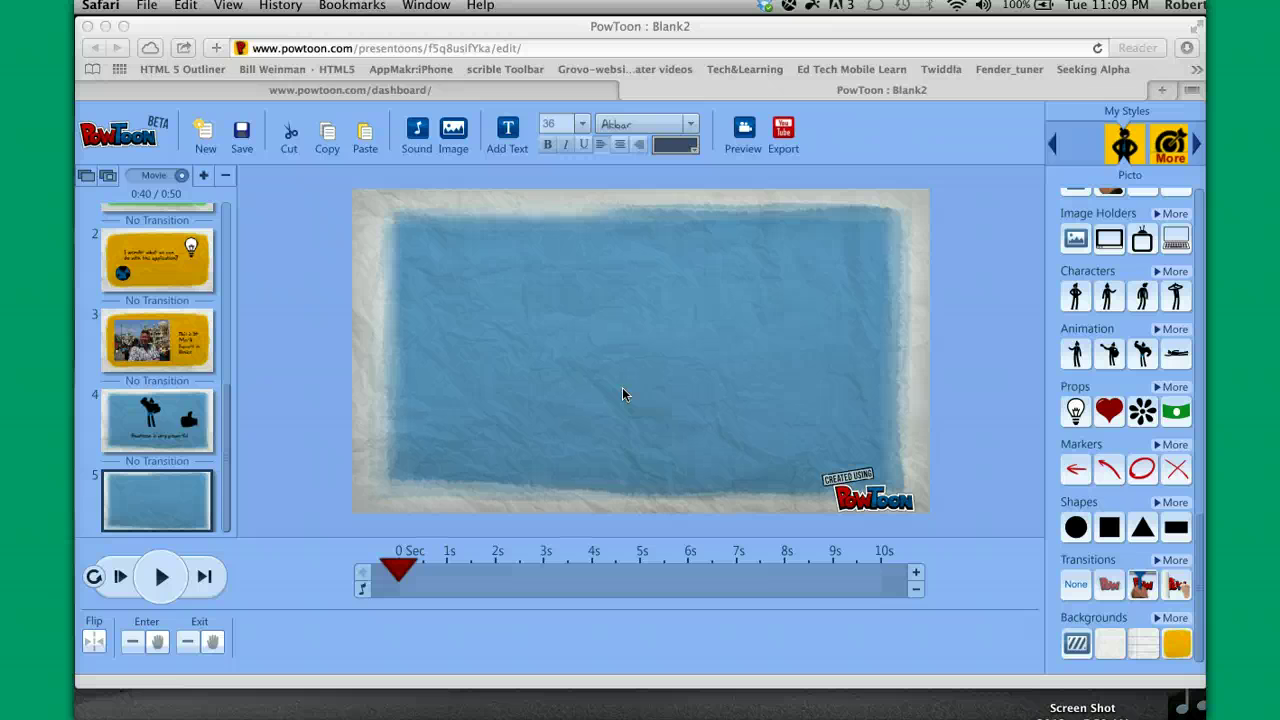
left_click(418, 140)
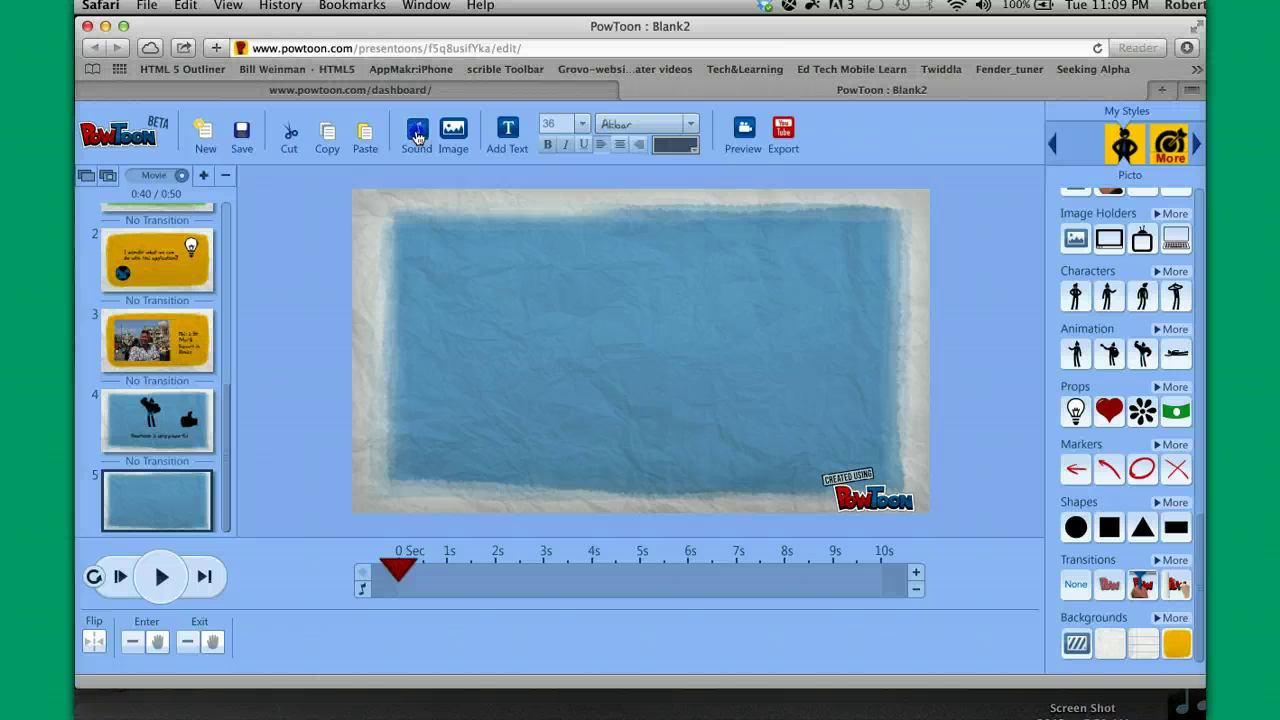
left_click(418, 138)
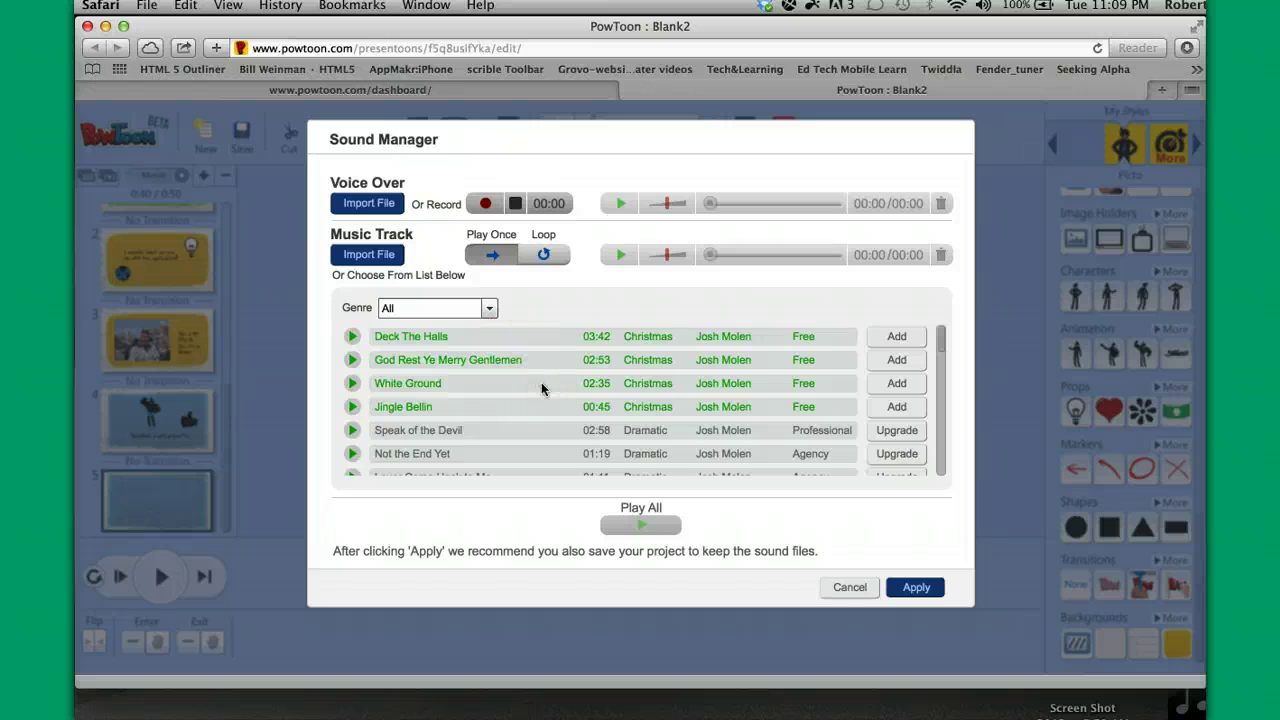
left_click(484, 204)
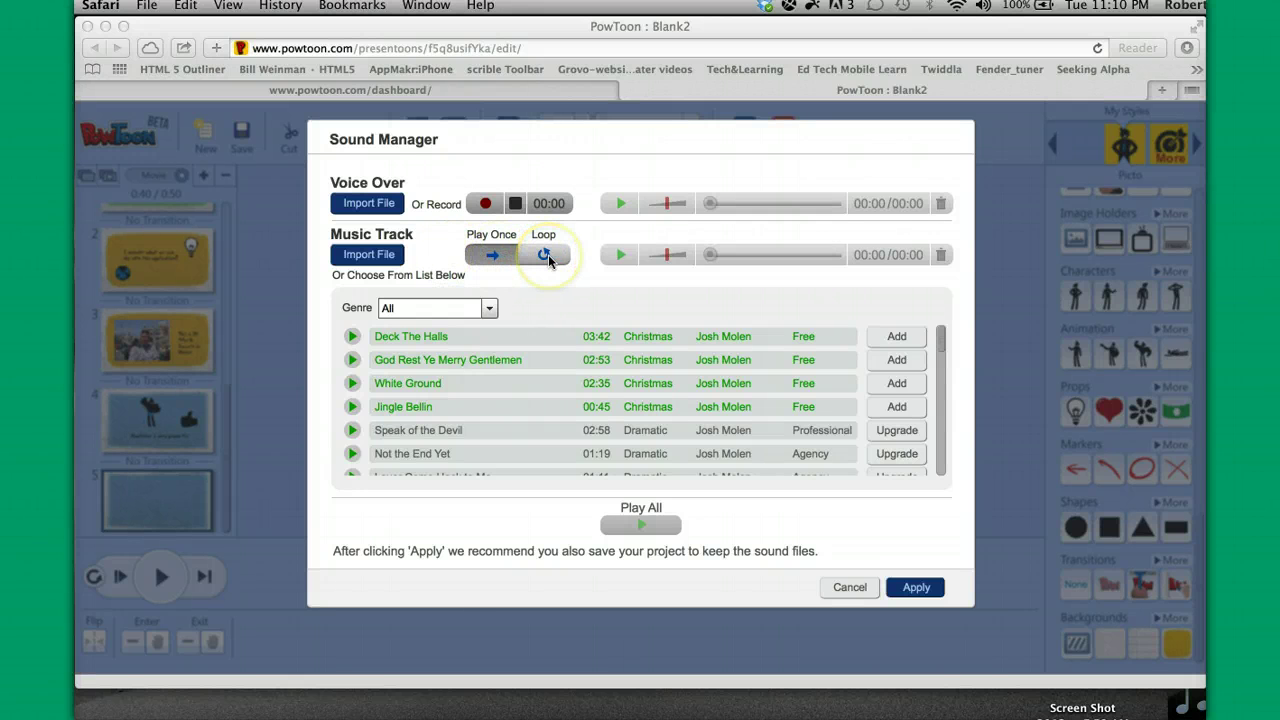
left_click(489, 310)
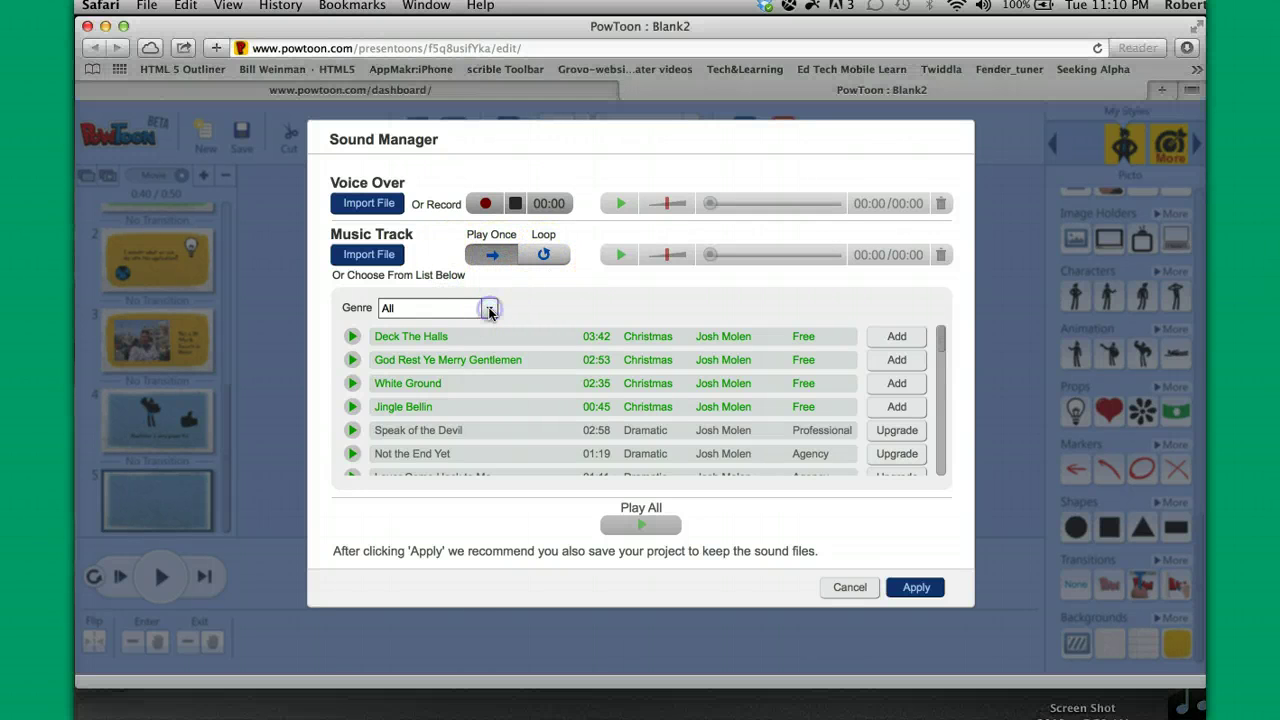
left_click(489, 310)
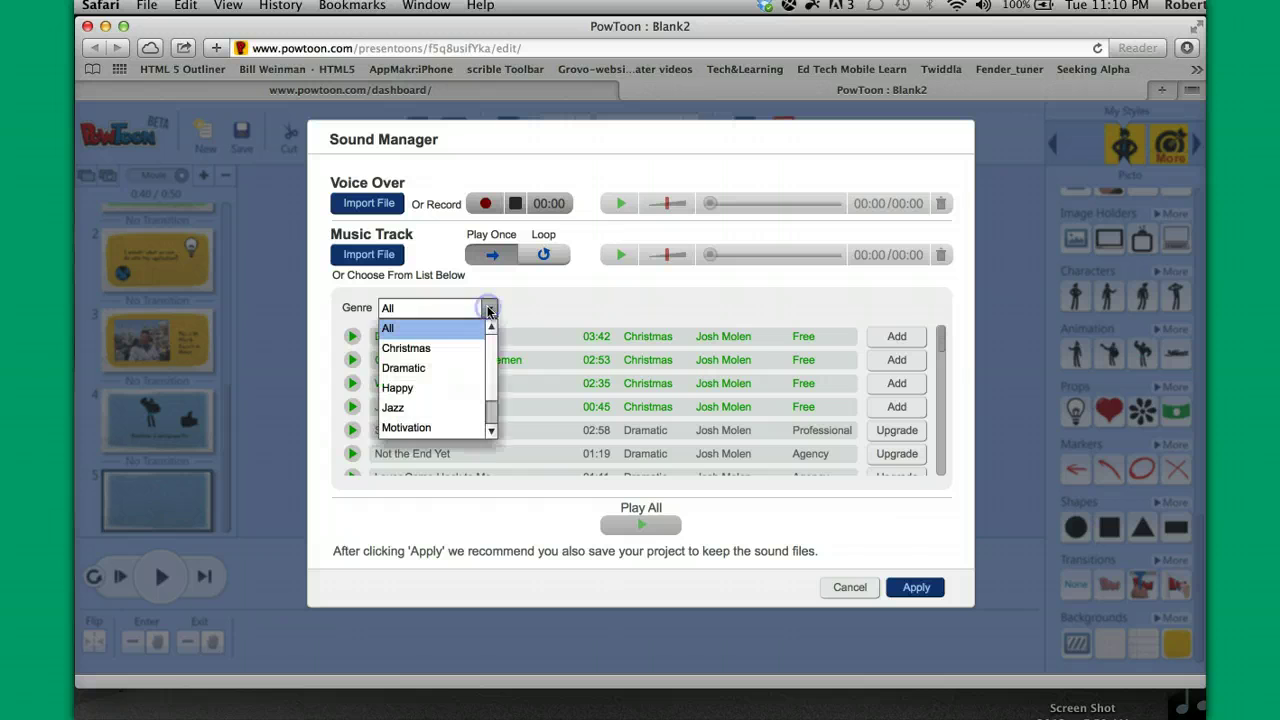
left_click(399, 388)
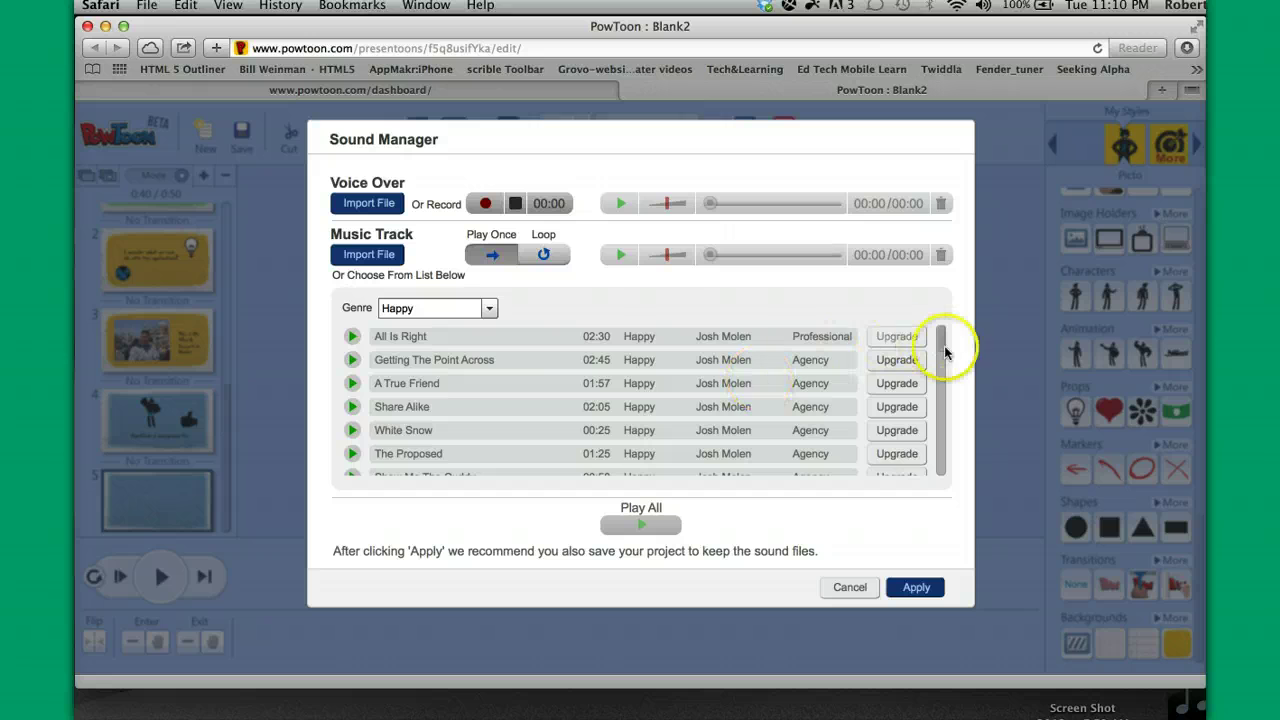
- Preview the free Happy track "Explain Away" and stop its playback
left_click_drag(941, 344, 946, 437)
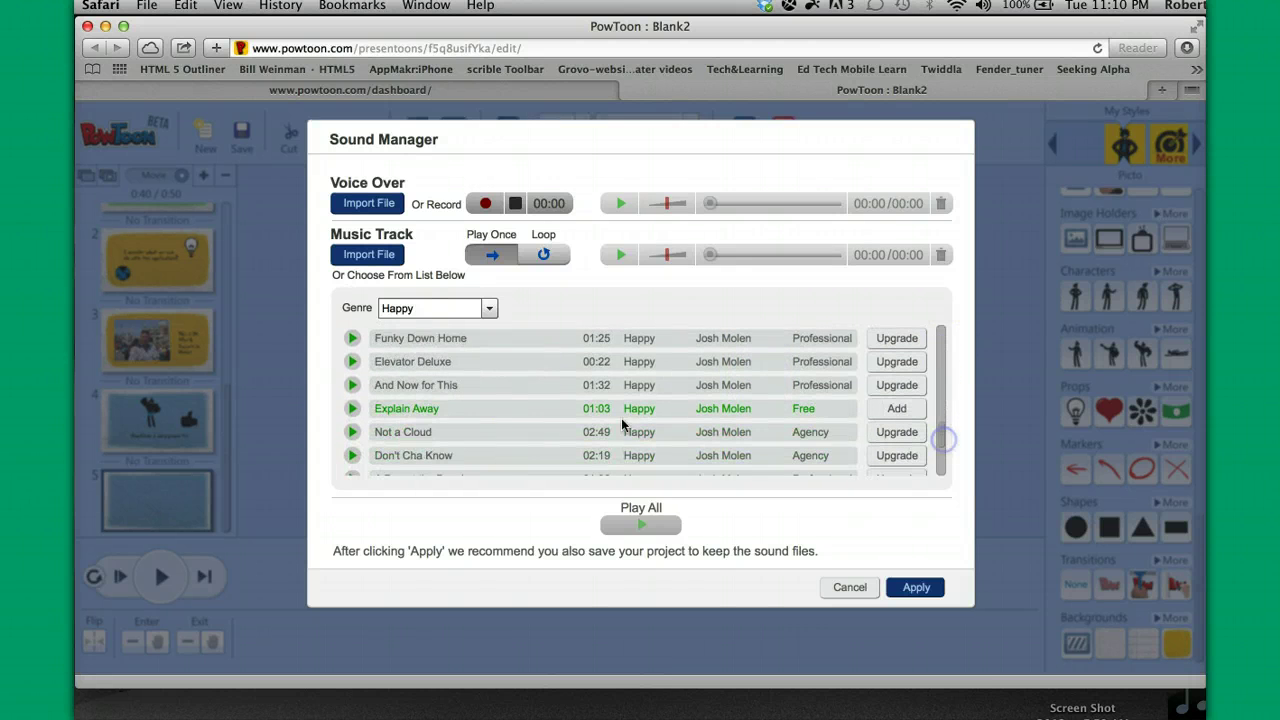
left_click(351, 409)
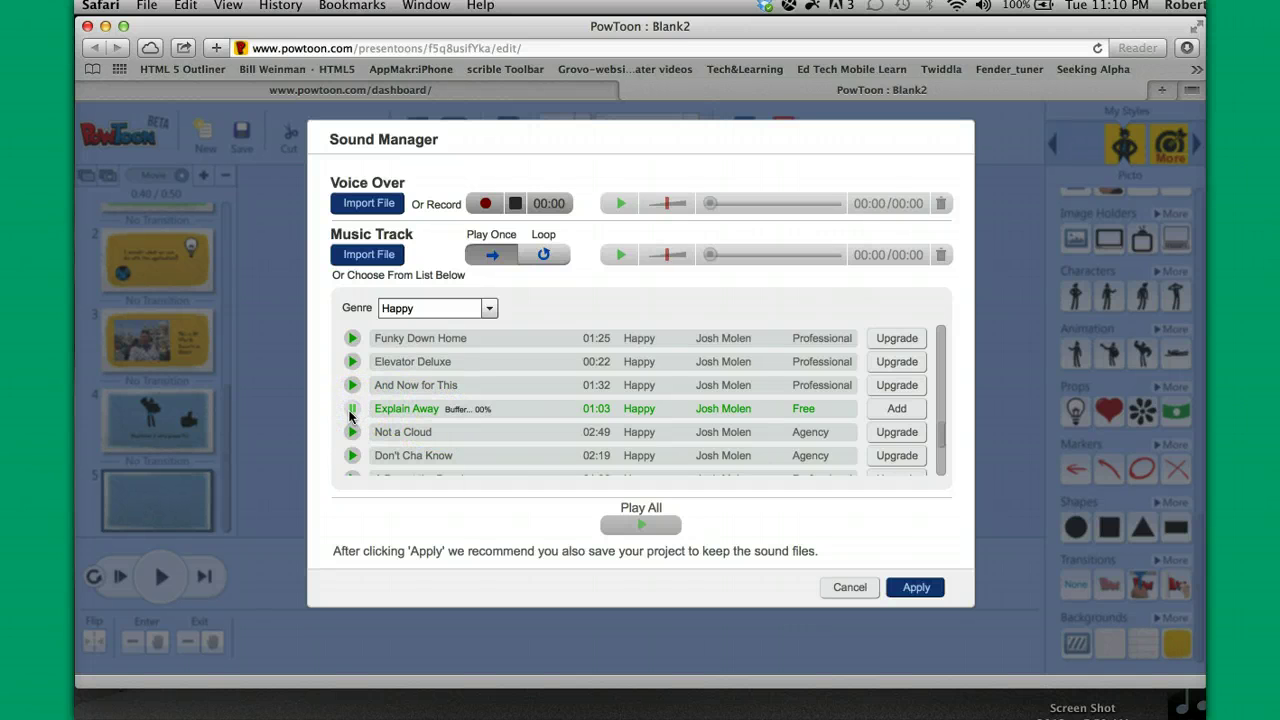
left_click(488, 432)
key("XF86AudioRaiseVolume")
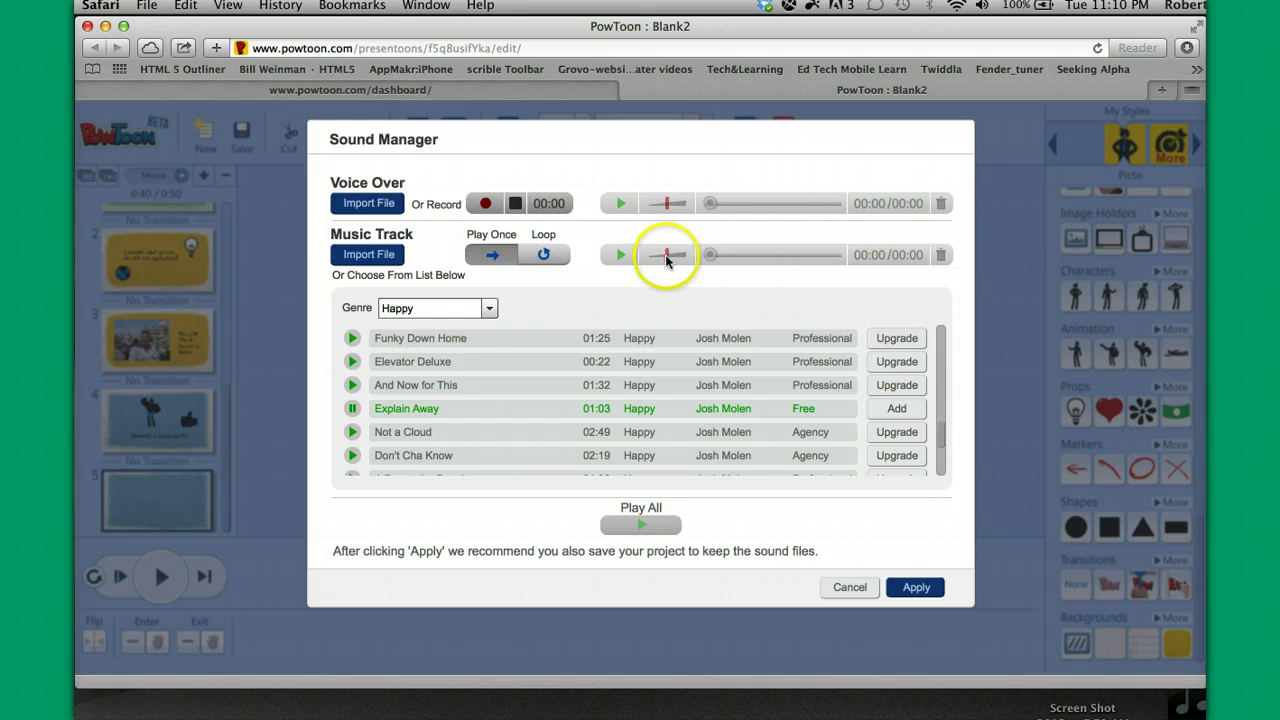
left_click(354, 409)
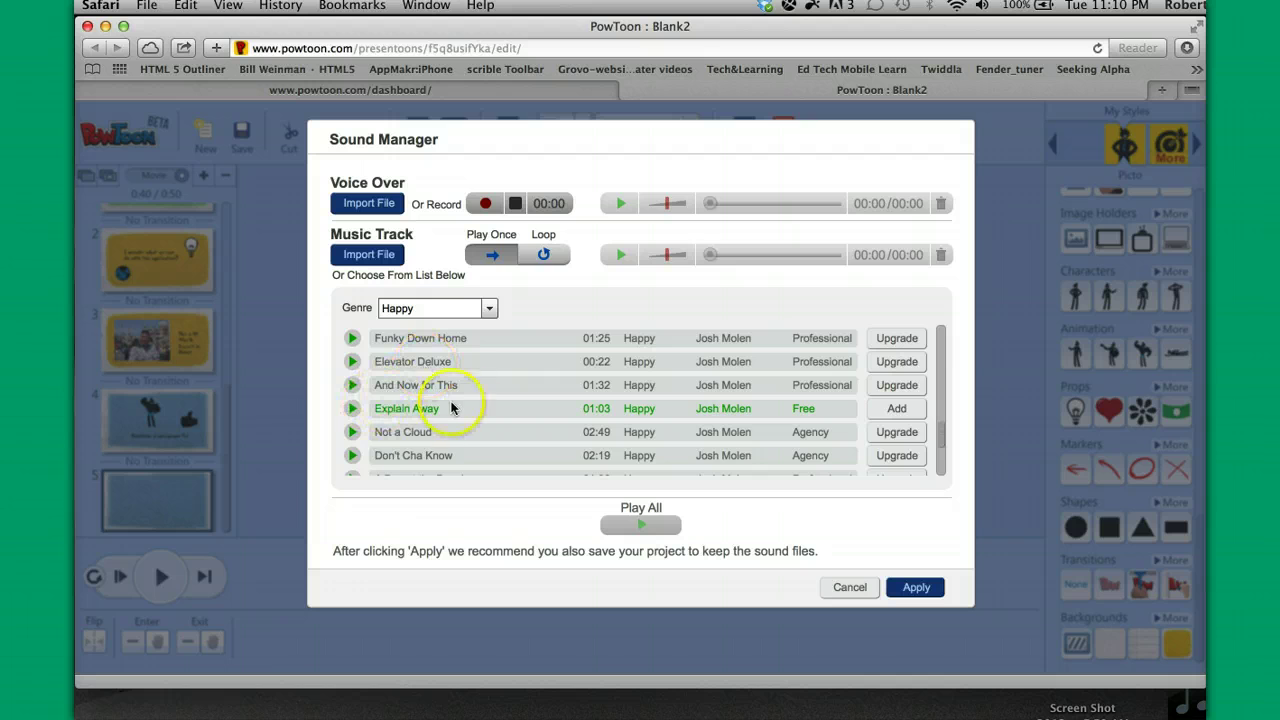
- Add "Explain Away" as the music track and lower its volume to near the minimum while it plays
left_click(893, 409)
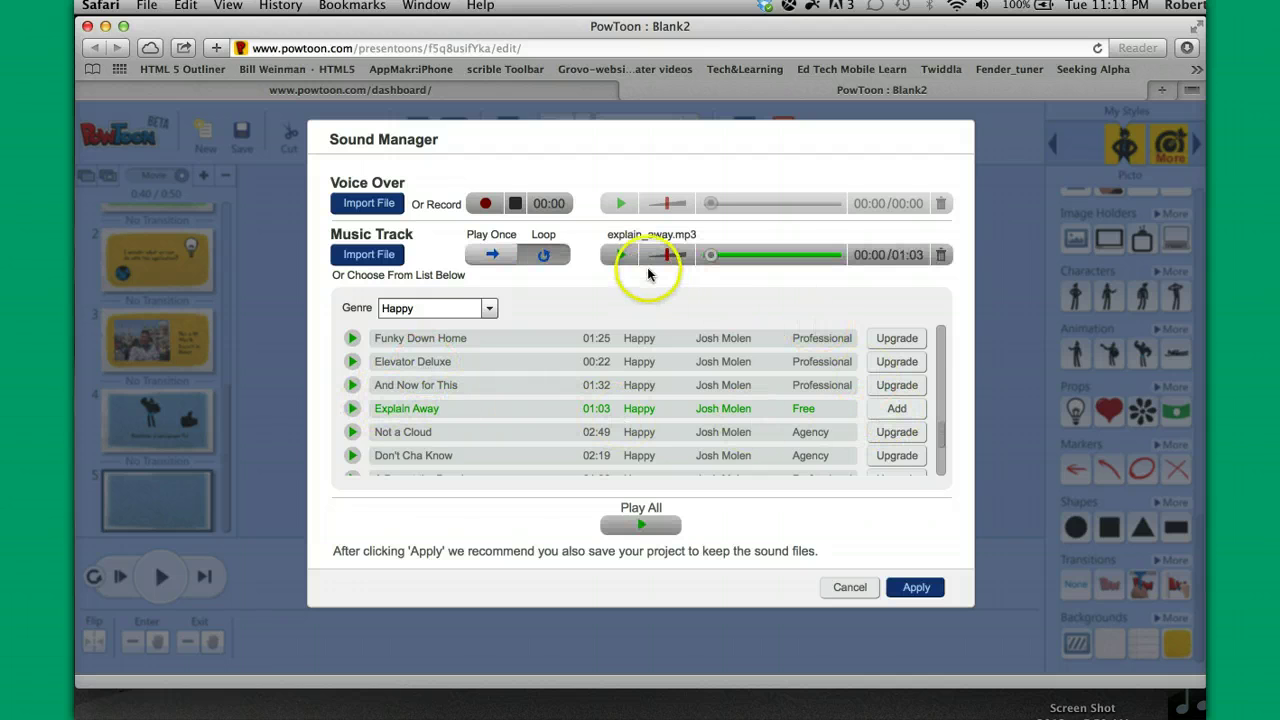
left_click(620, 256)
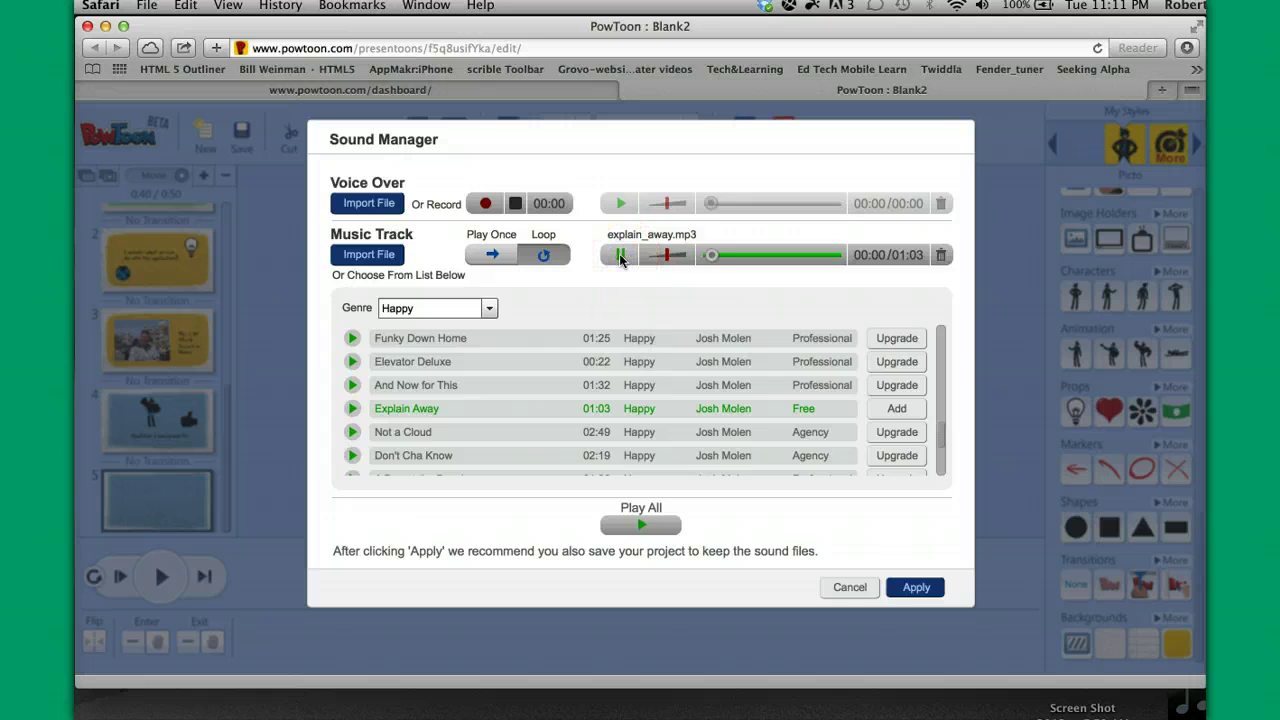
left_click_drag(672, 258, 653, 258)
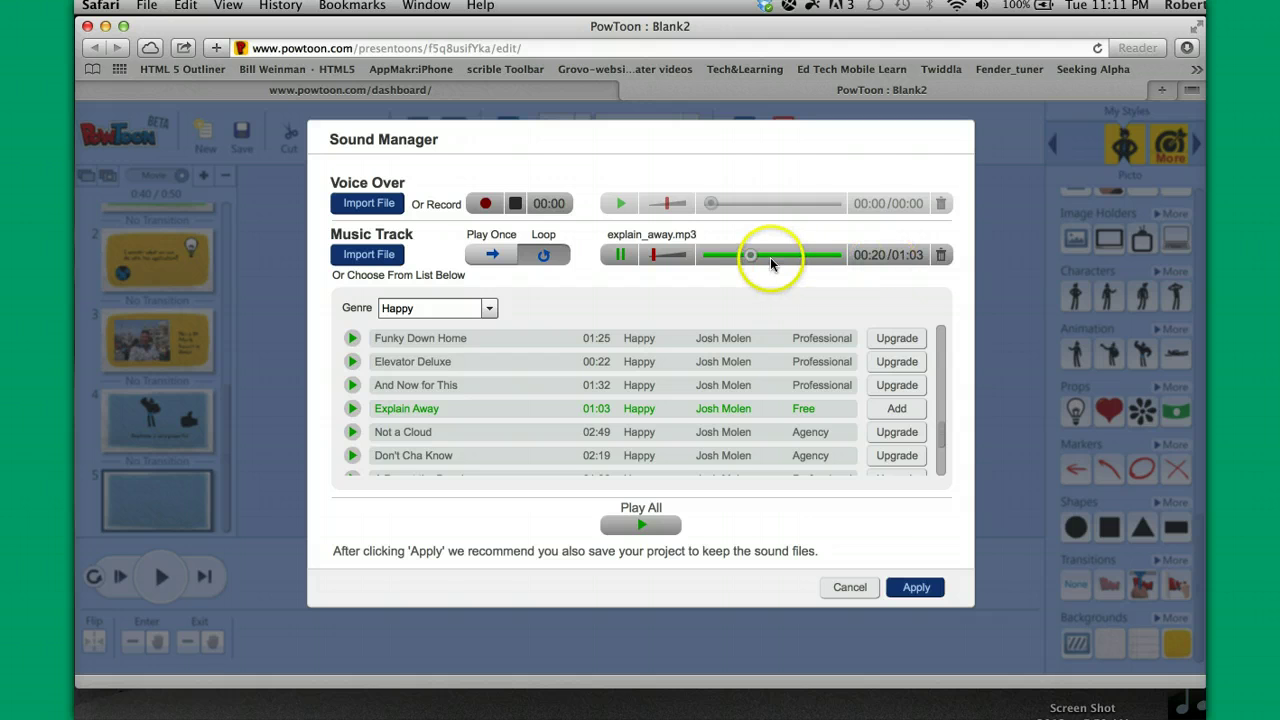
- Pause the added music track and move its playback position back to 00:10
mouse_move(755, 262)
left_mouse_down()
mouse_move(800, 263)
mouse_move(758, 261)
left_mouse_up()
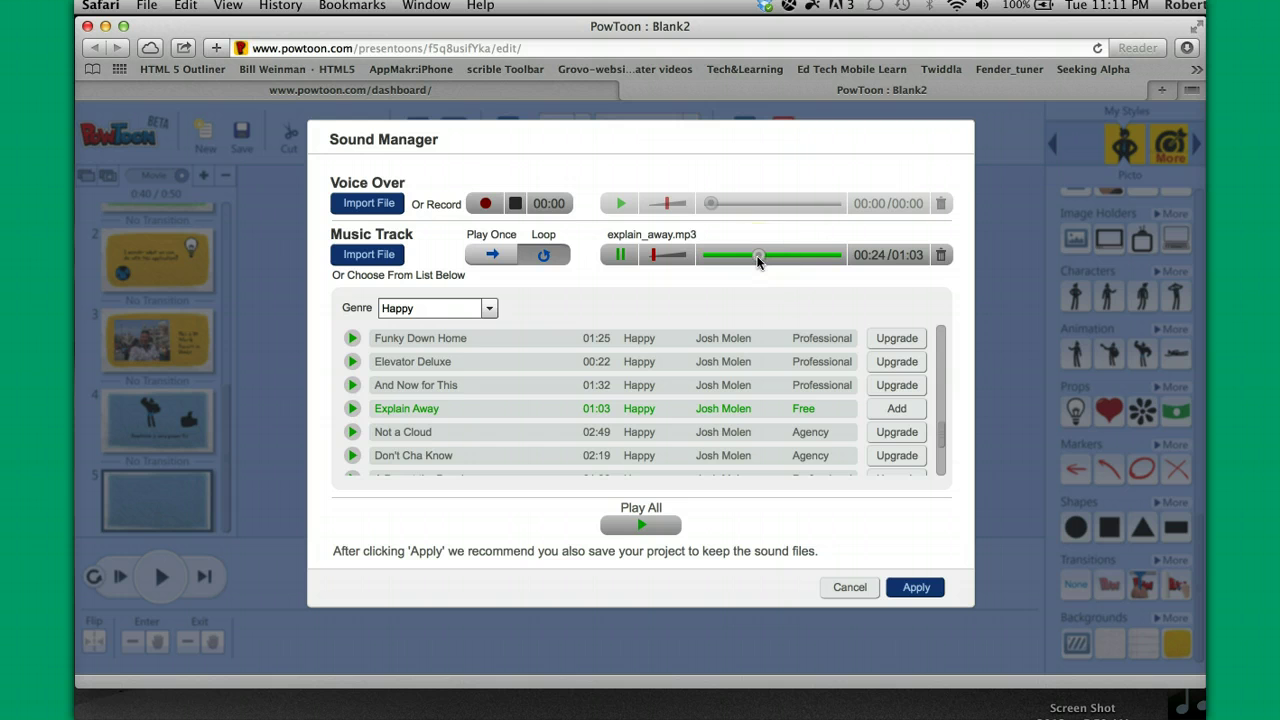
left_click(758, 261)
left_click(621, 256)
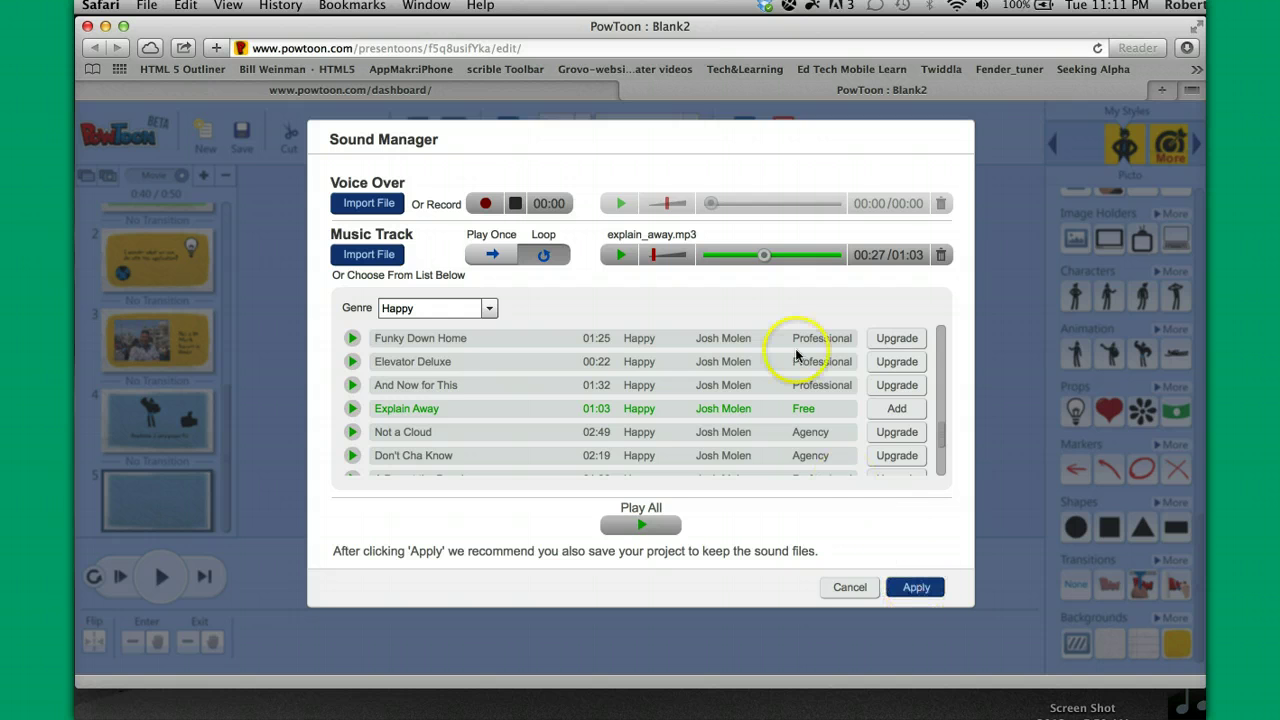
left_click_drag(767, 259, 754, 259)
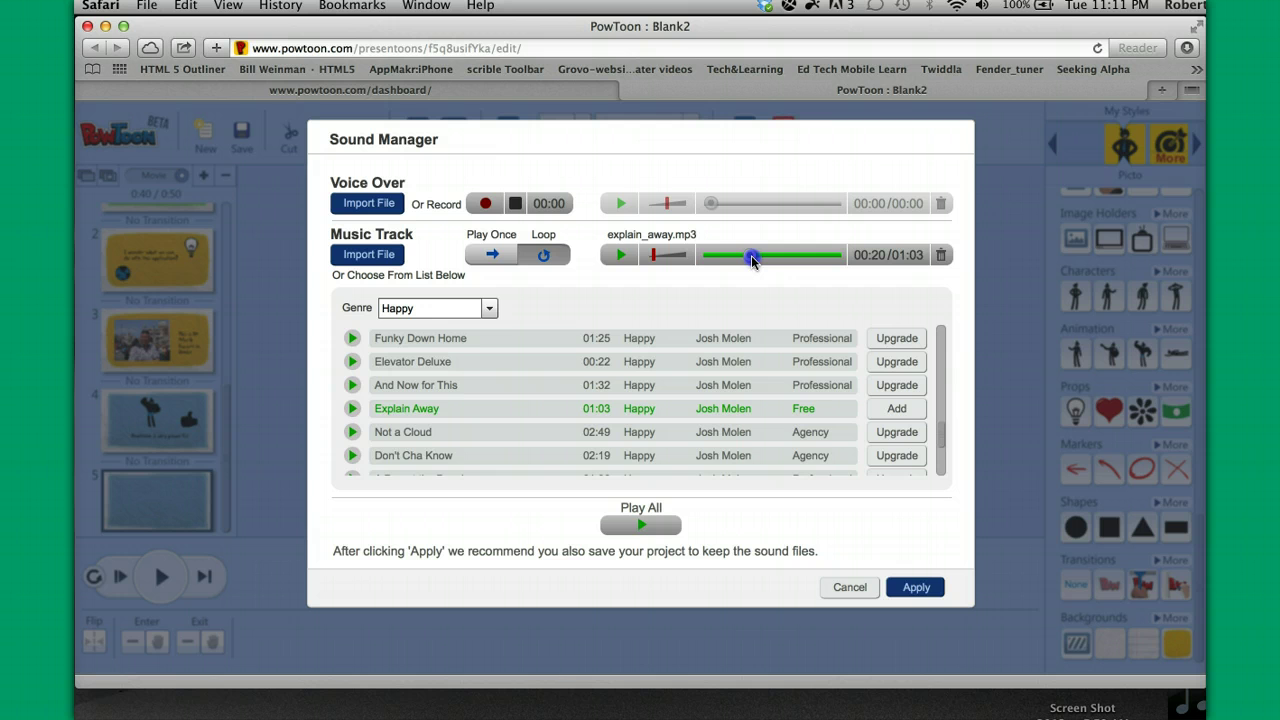
left_click_drag(751, 260, 731, 255)
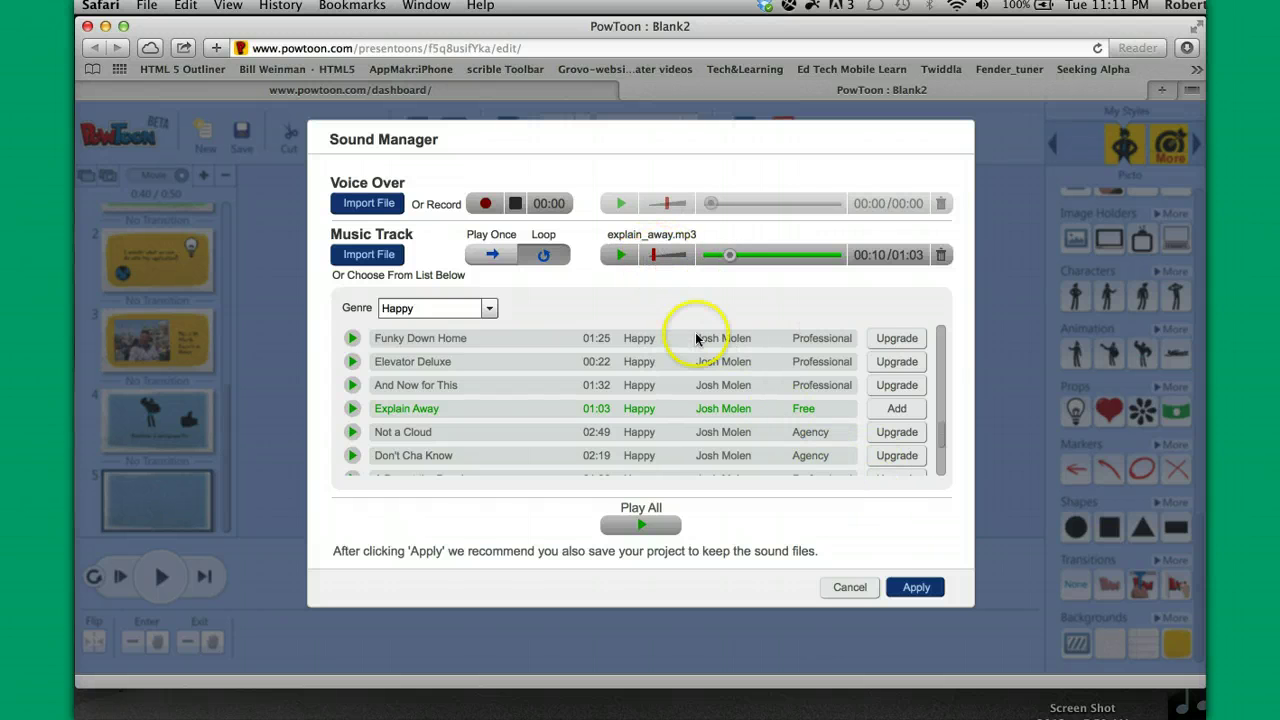
- Set the music track to play once instead of looping, and apply the sound settings
left_click(916, 588)
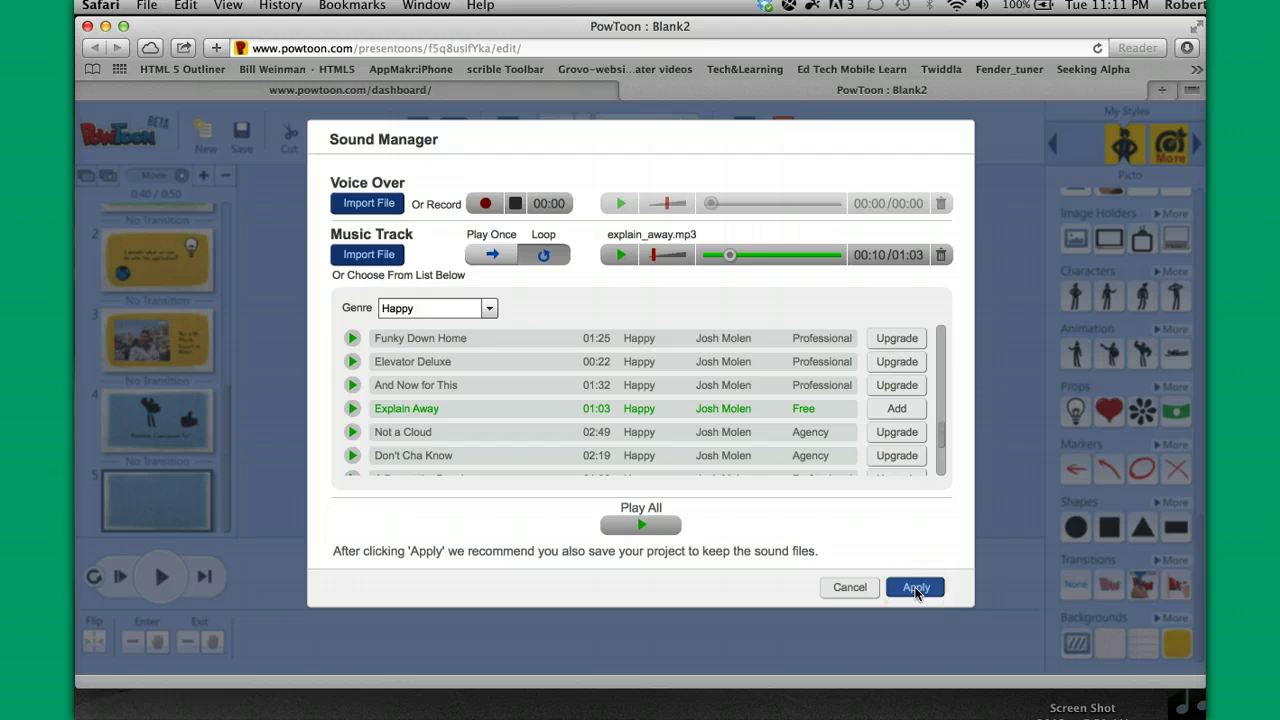
left_click(490, 255)
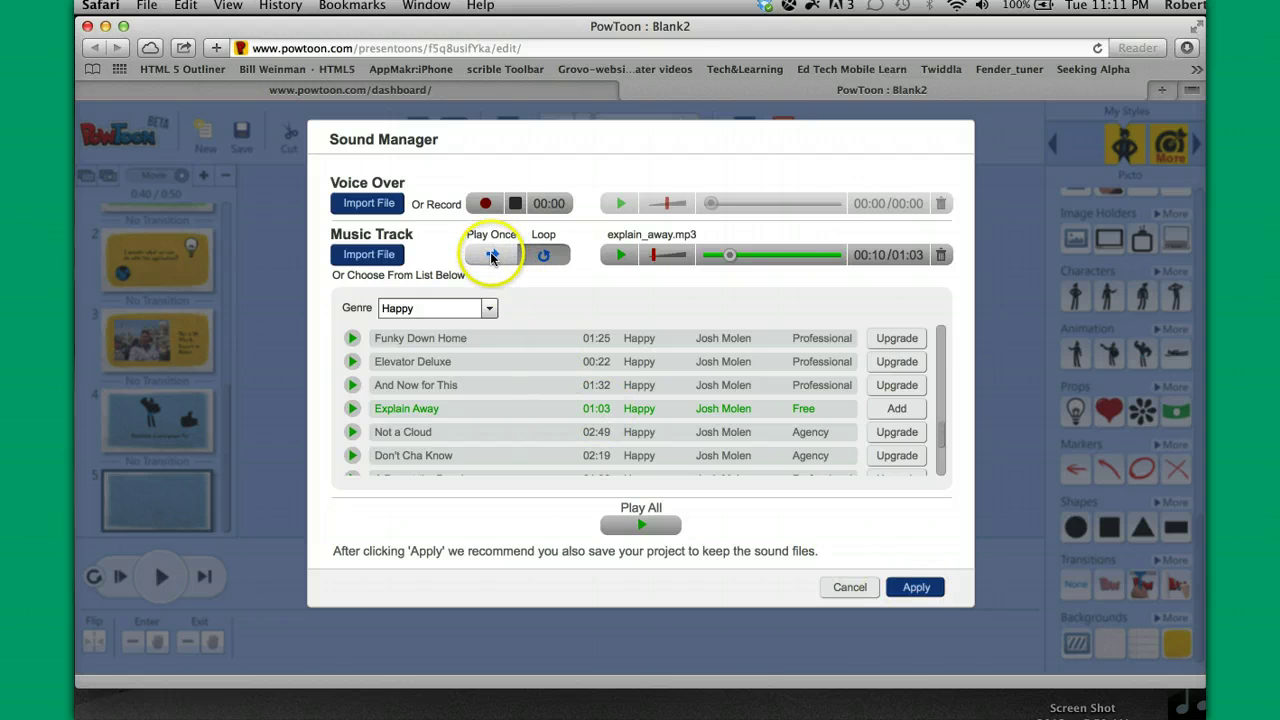
left_click(543, 256)
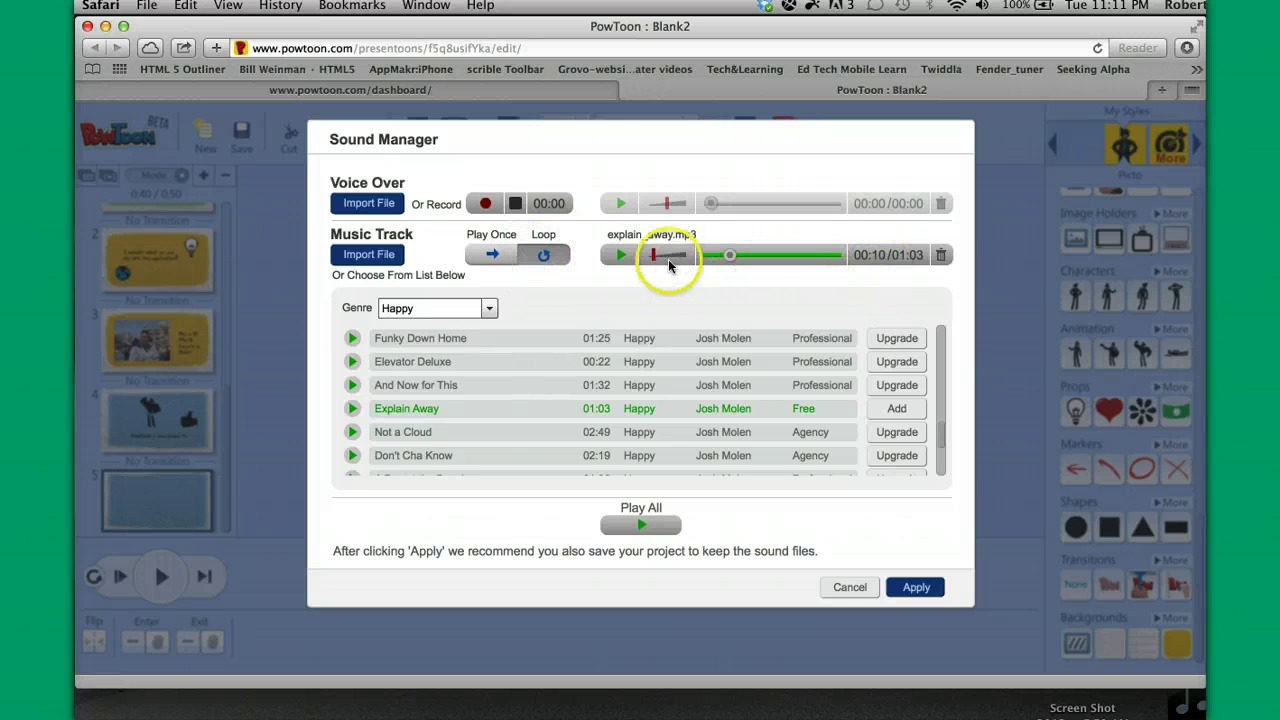
left_click(490, 256)
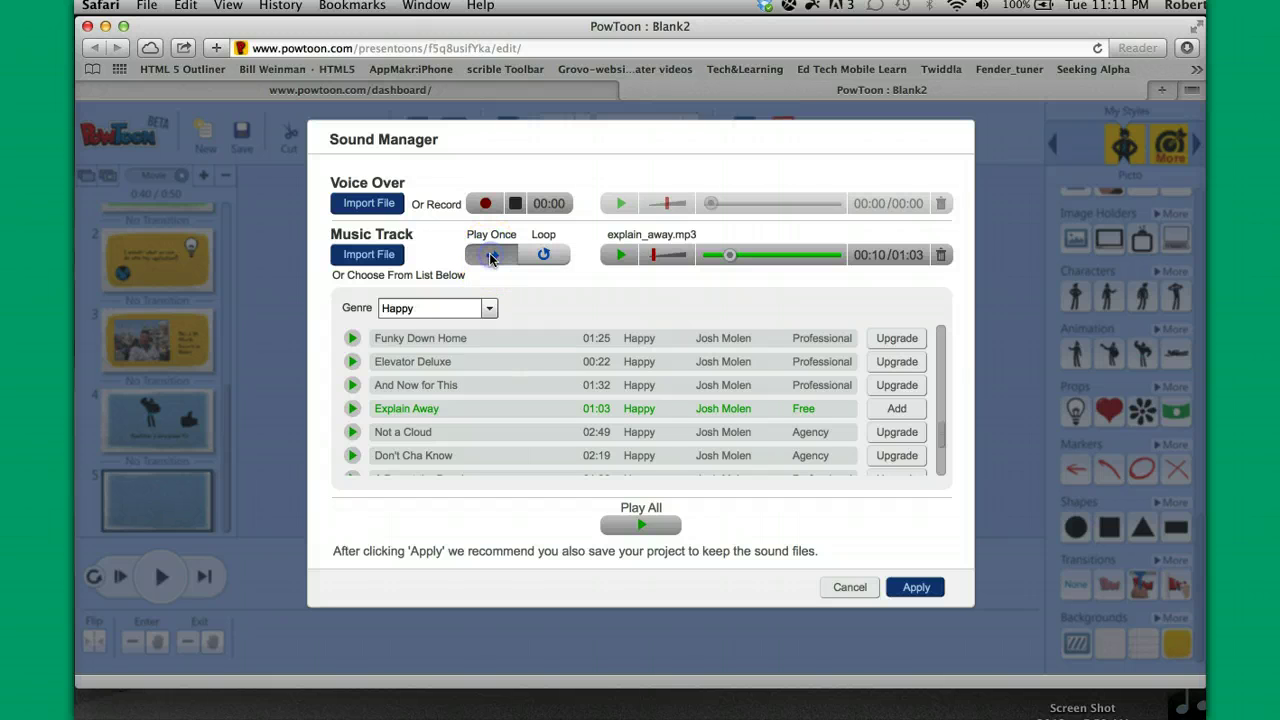
left_click(915, 585)
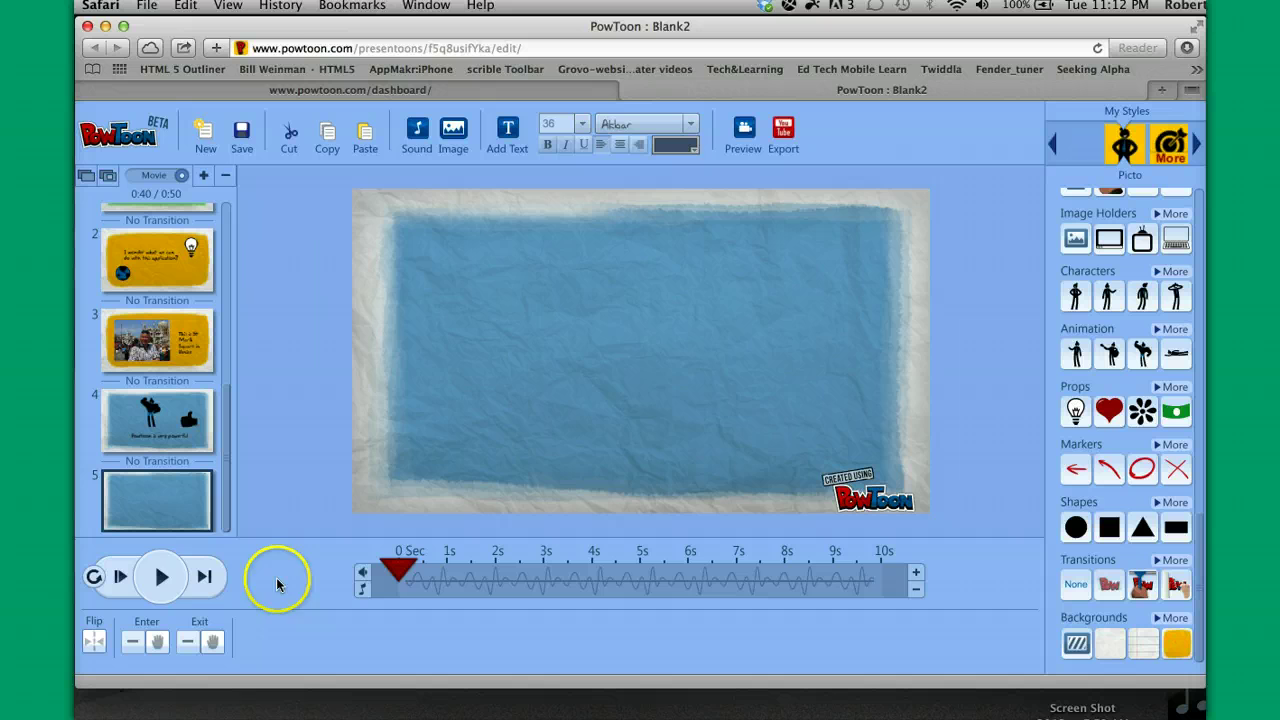
- Play slide 5 from its start to hear the music, pausing at about 3 seconds
left_click(160, 577)
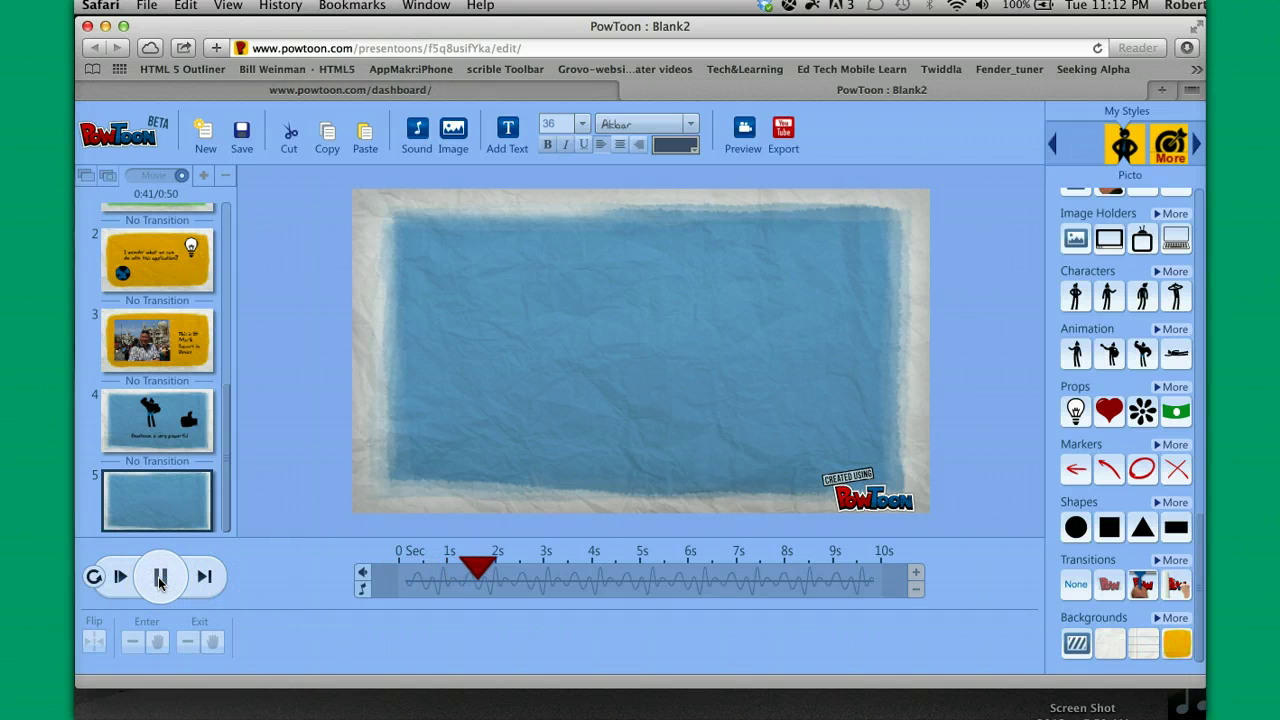
left_click(160, 577)
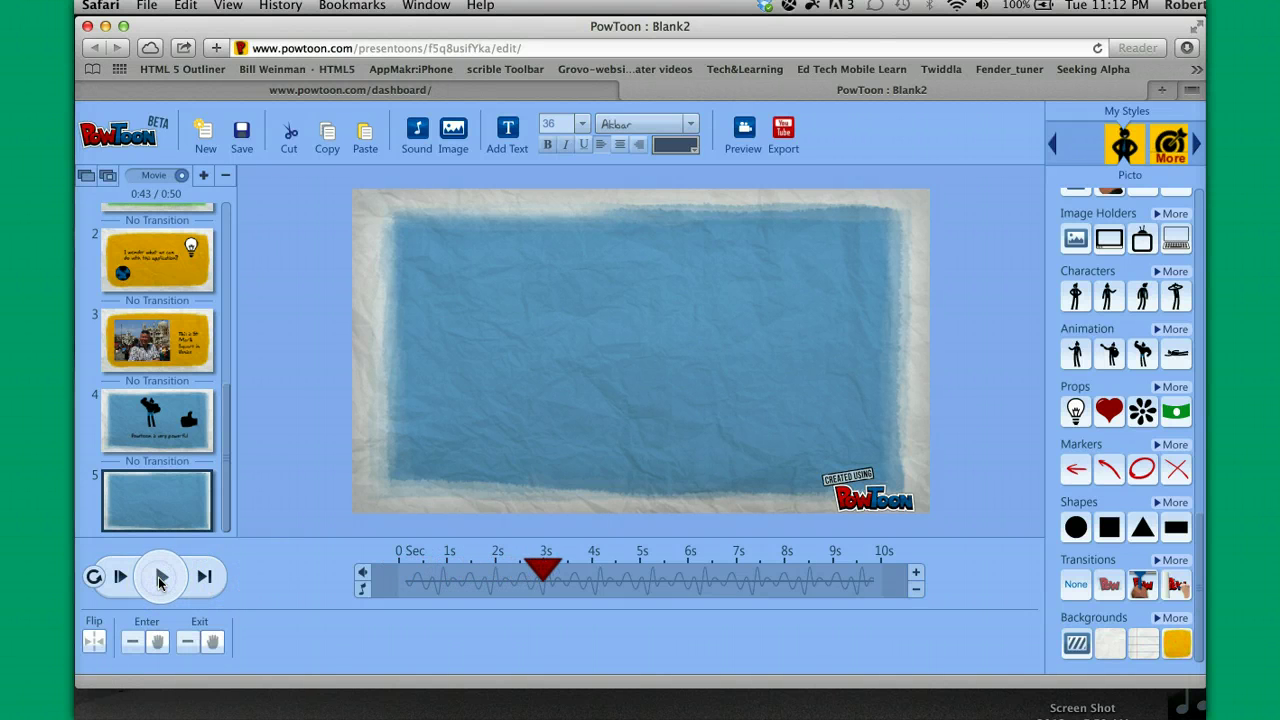
- Add a text box to slide 5 reading "This slide has music"
left_click(508, 128)
double_click(600, 355)
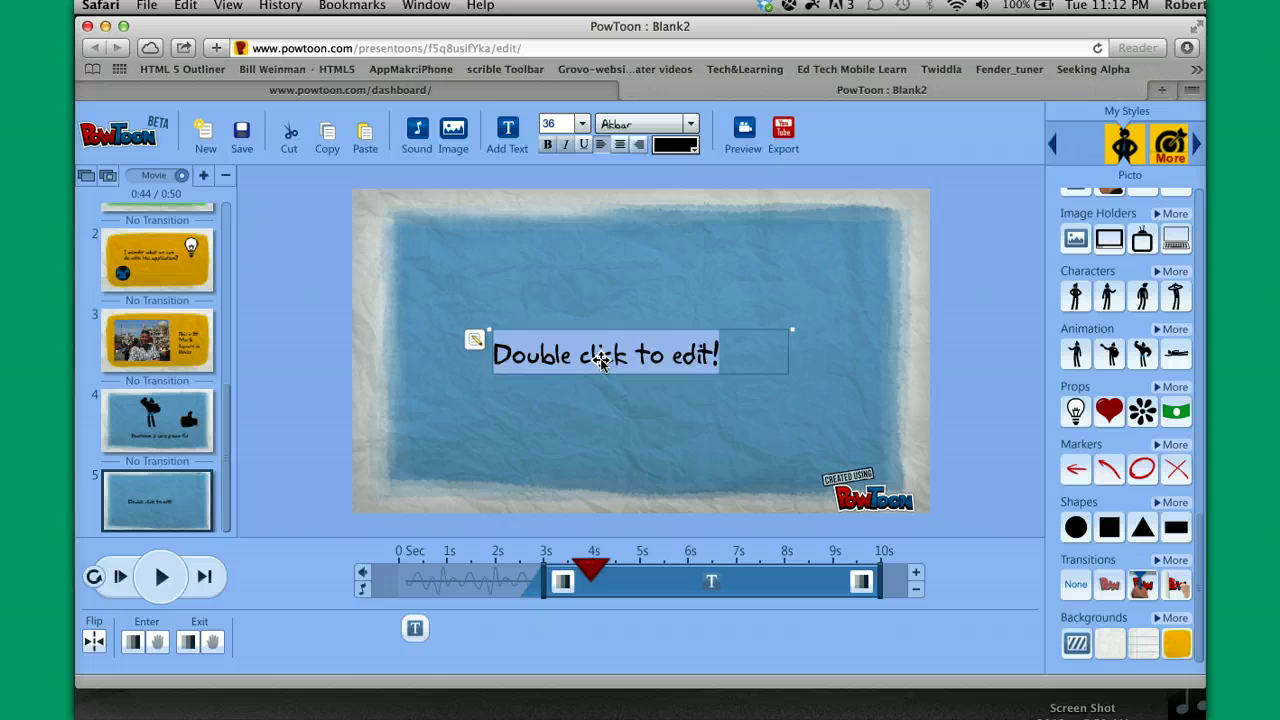
type("This slide")
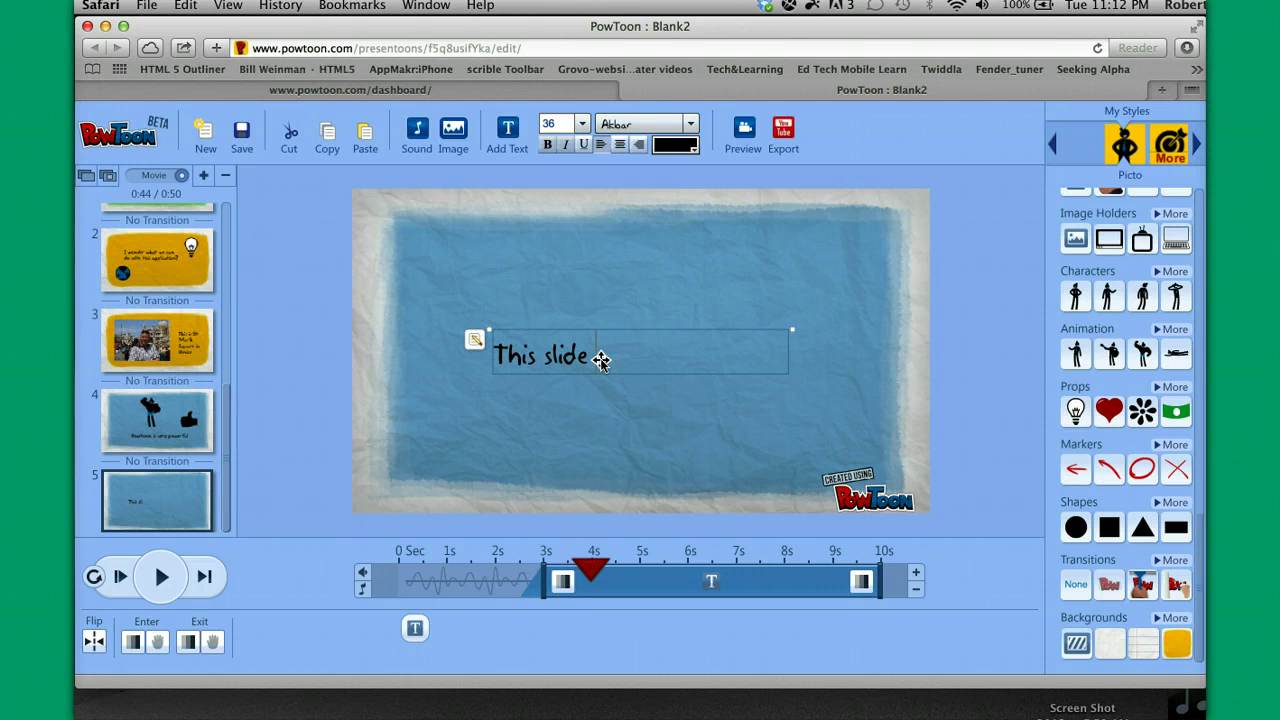
type(" has music")
left_click(671, 423)
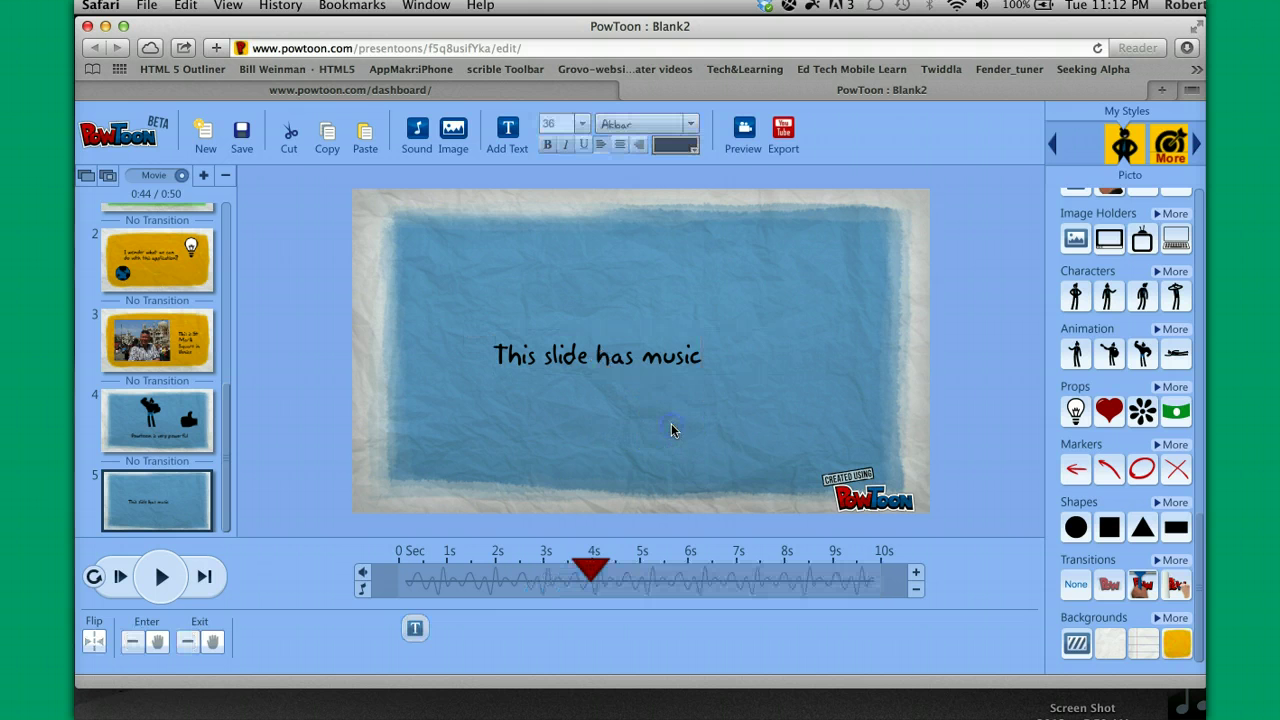
- Add the guitar-playing animated character to slide 5, placing it on the slide's right half and shrinking it slightly
left_click_drag(1074, 357, 1113, 362)
left_click(1111, 358)
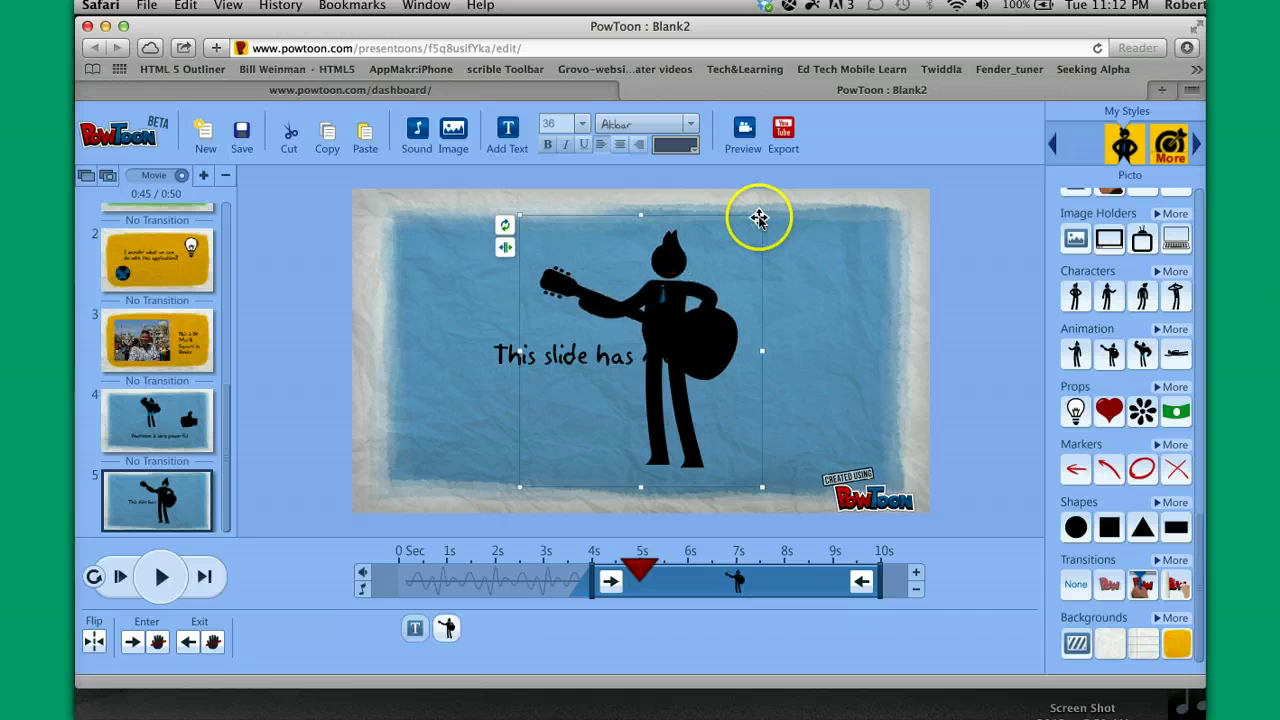
left_click_drag(720, 257, 858, 263)
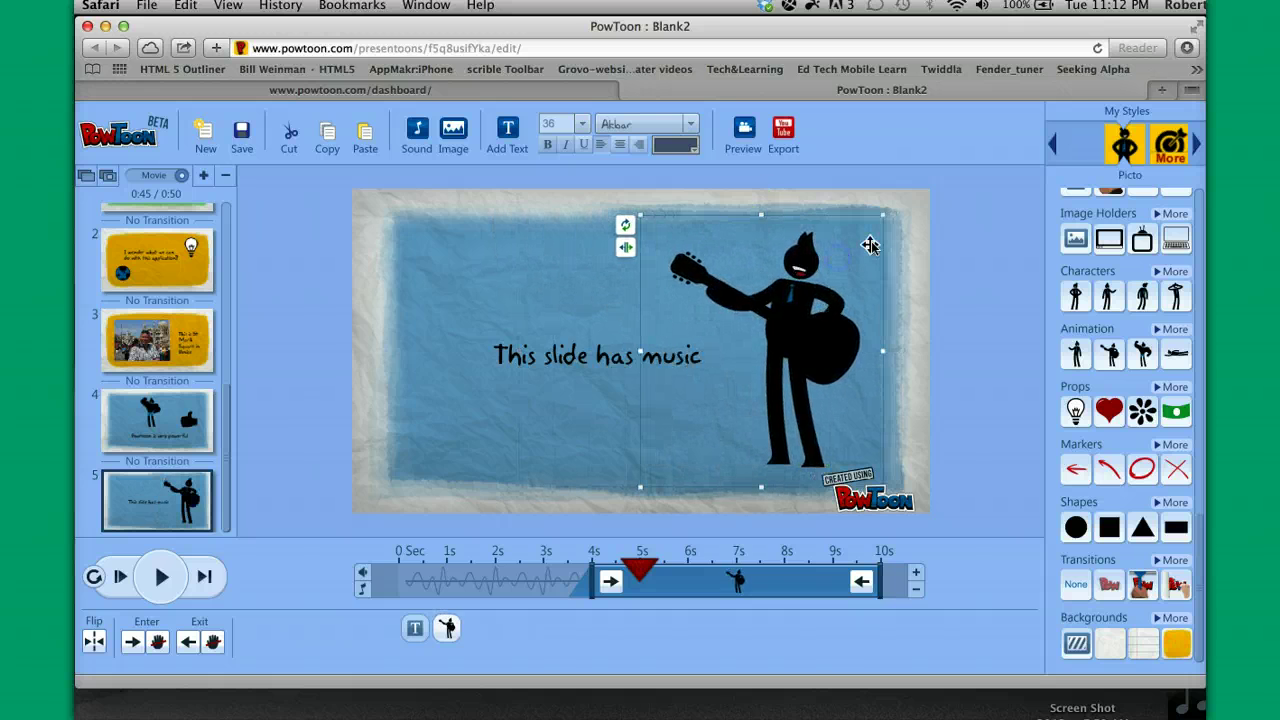
left_click_drag(880, 218, 851, 257)
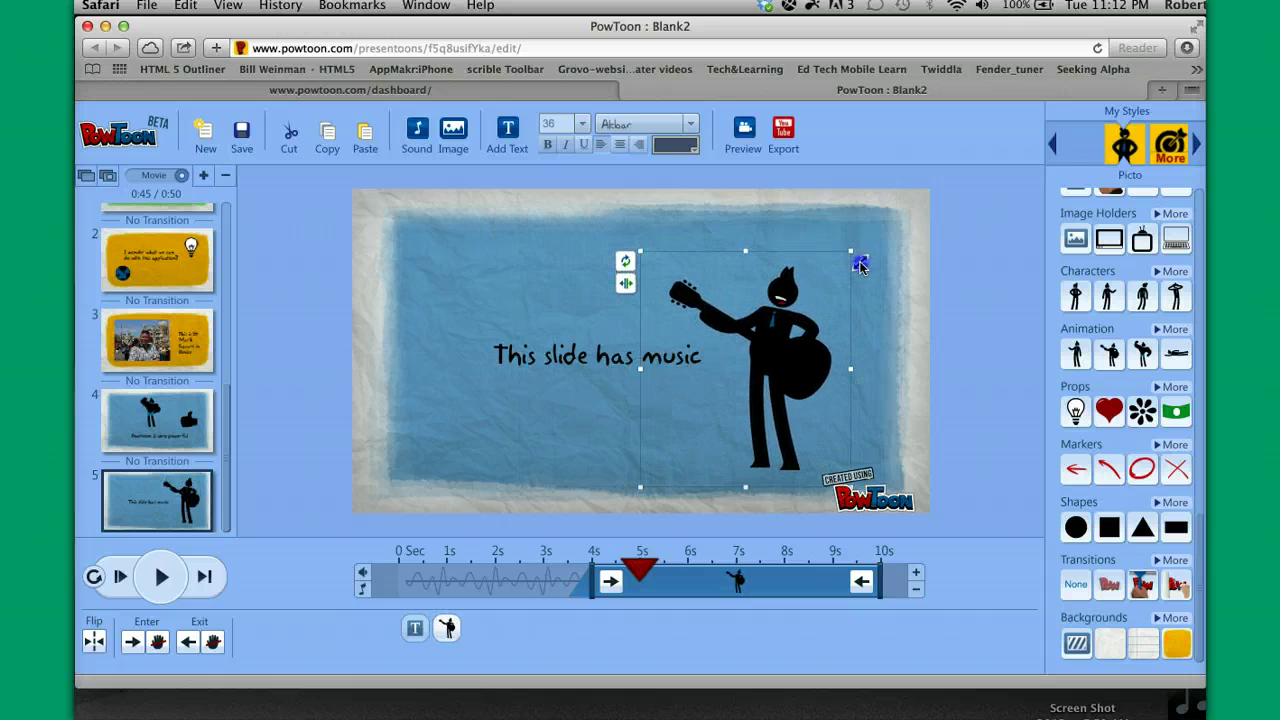
- Make the "This slide has music" text start at 1 second on slide 5's timeline
left_click(543, 316)
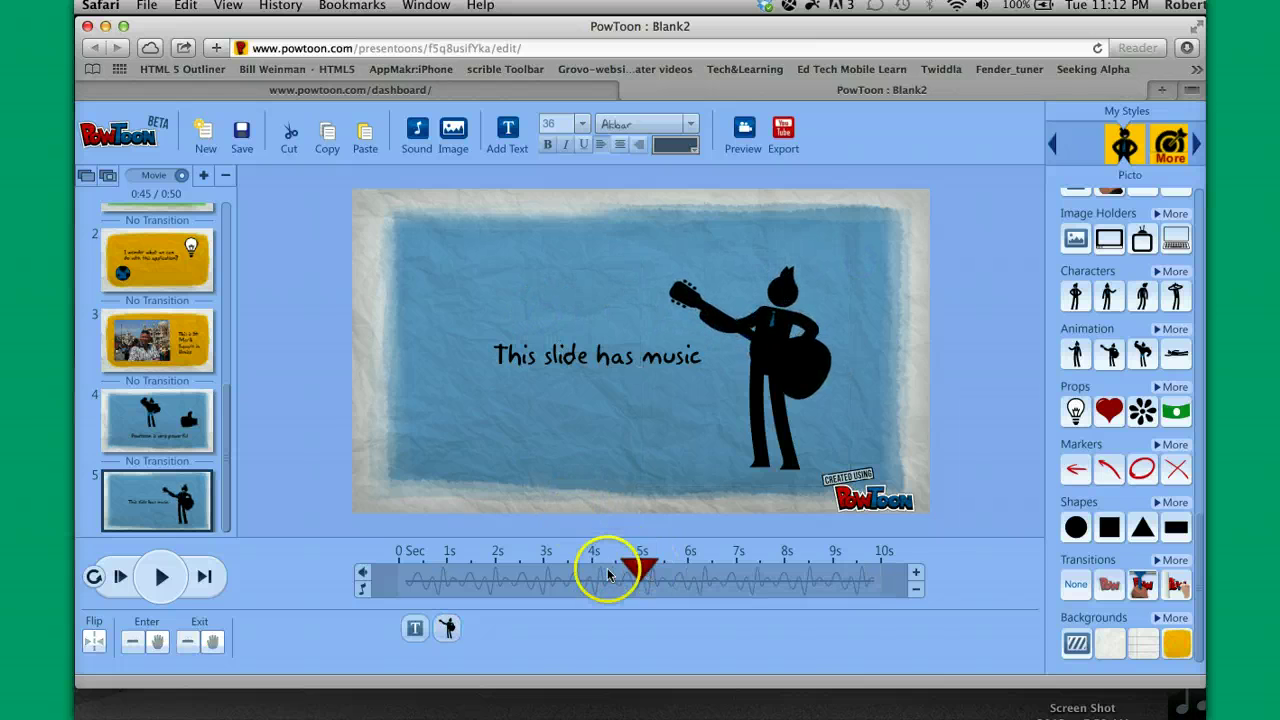
left_click(412, 630)
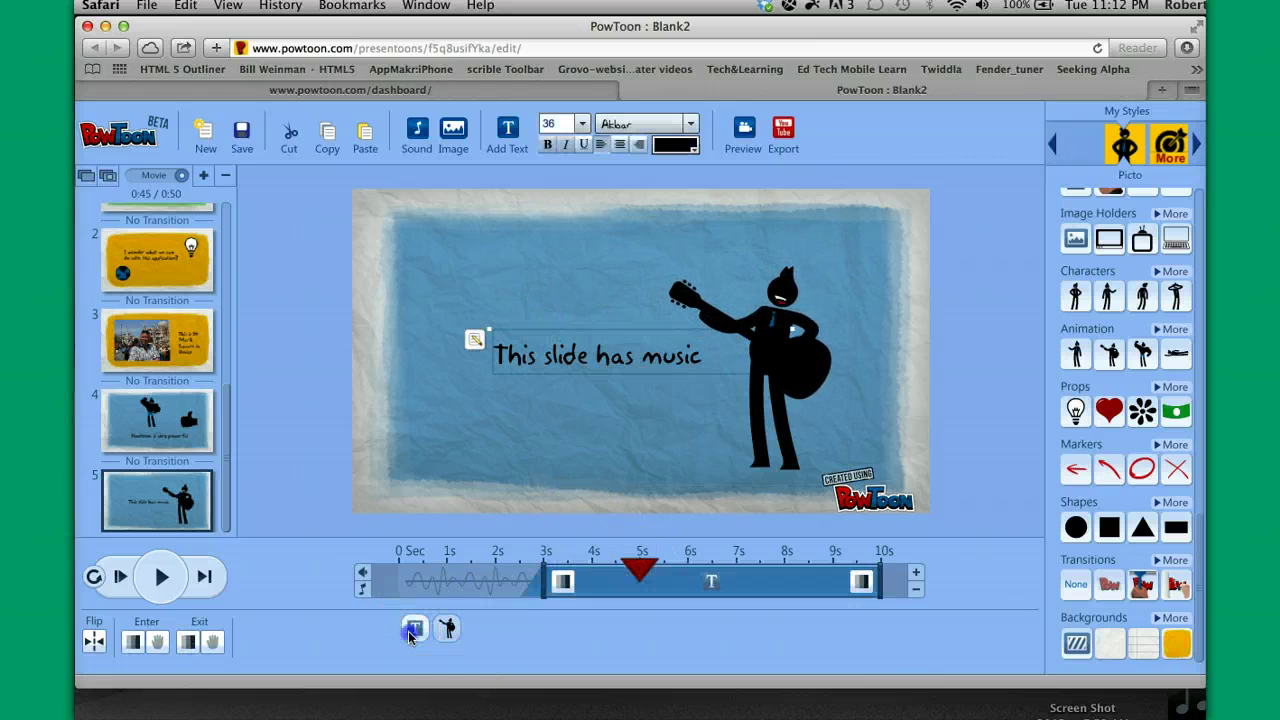
left_click_drag(549, 578, 447, 582)
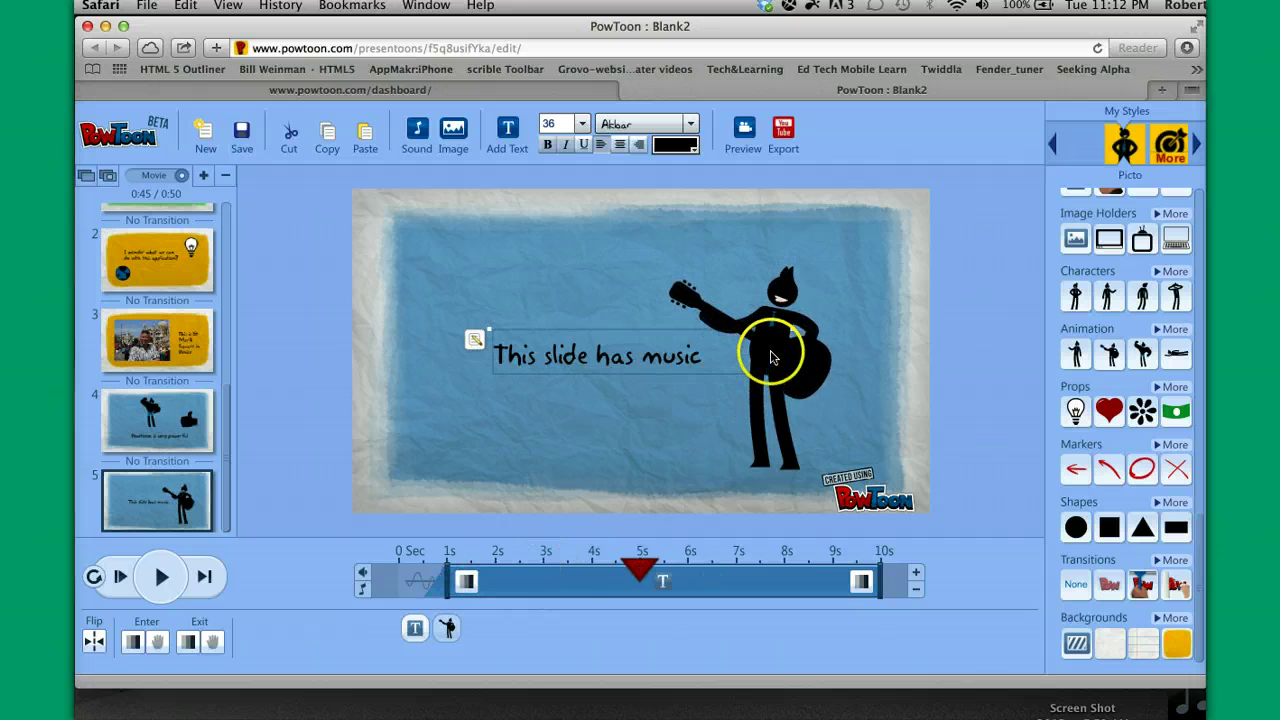
- Make the guitar-playing character on slide 5 appear at about 1.5 seconds on the timeline
left_click(447, 627)
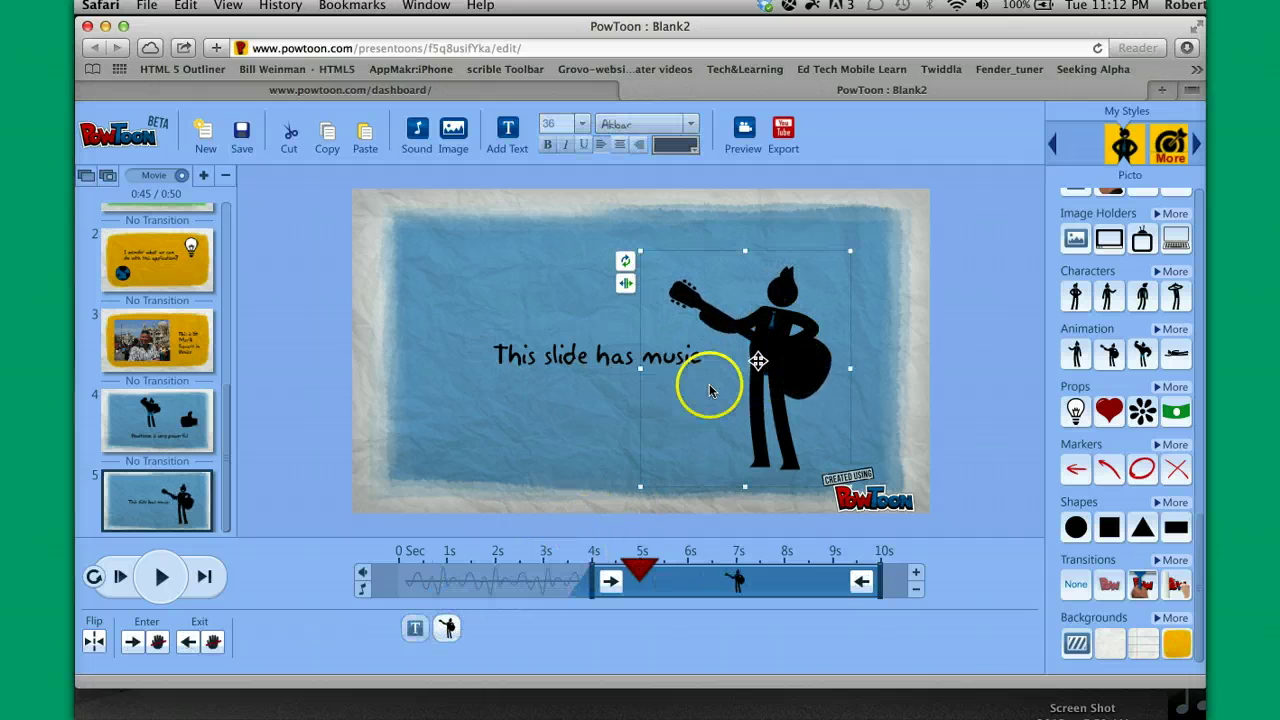
left_click_drag(592, 575, 499, 576)
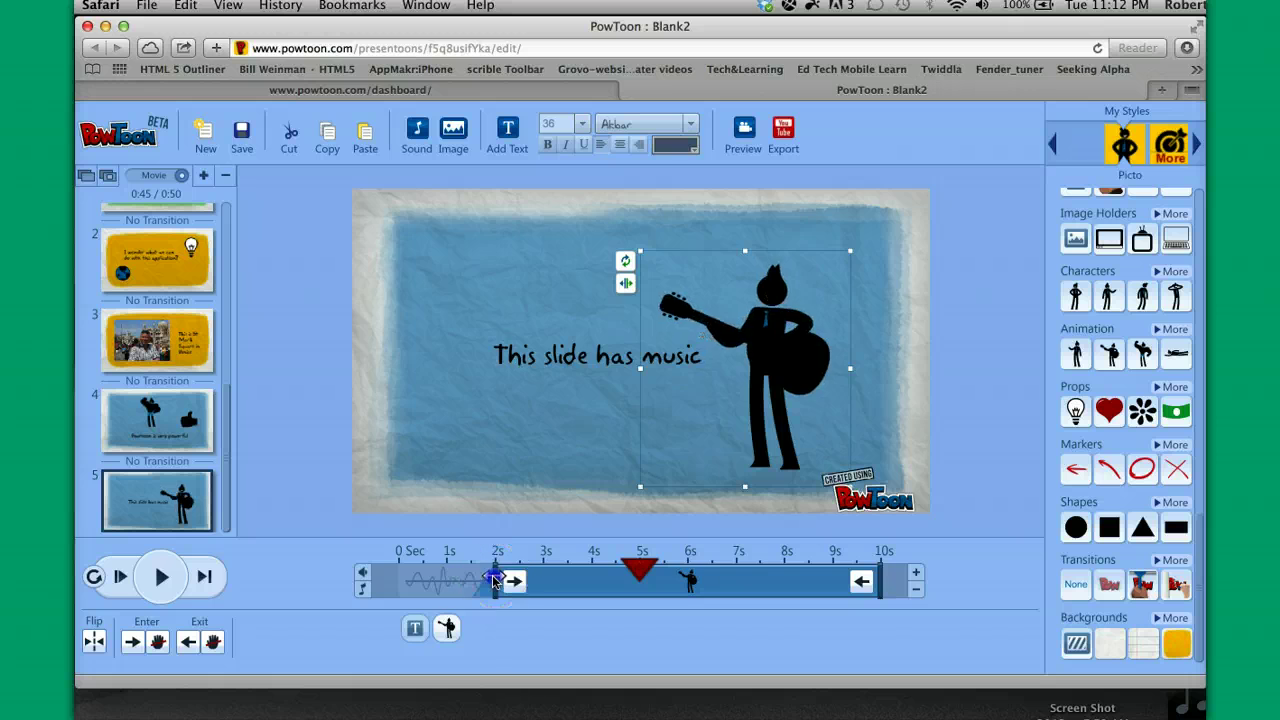
left_click_drag(495, 575, 476, 580)
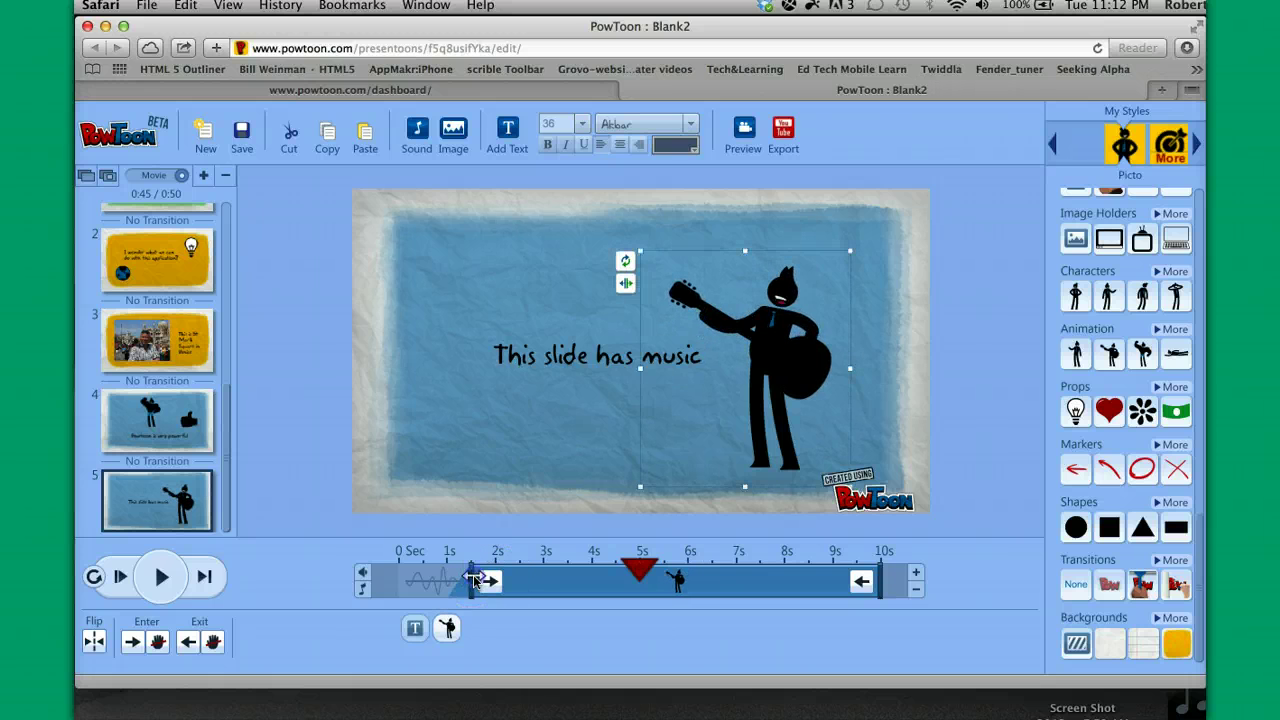
left_click(534, 298)
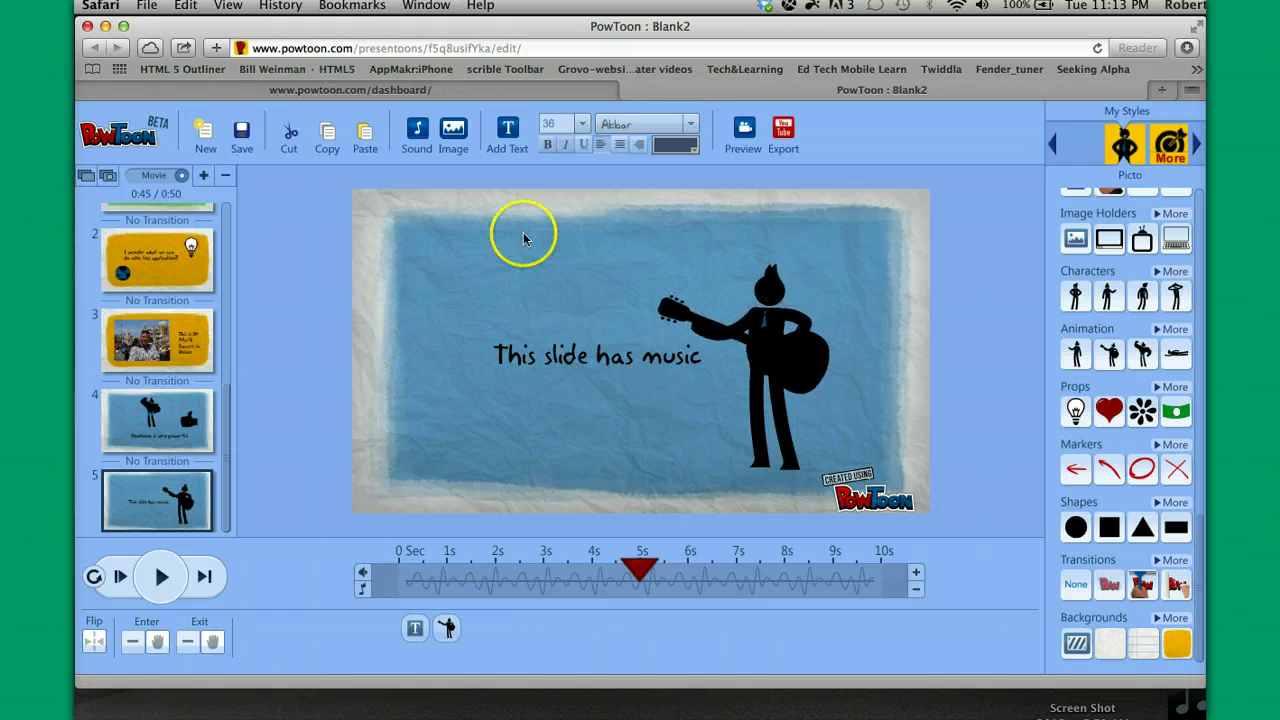
- Add a blank slide 6 after slide 5 and give it the yellow painted background
left_click(201, 180)
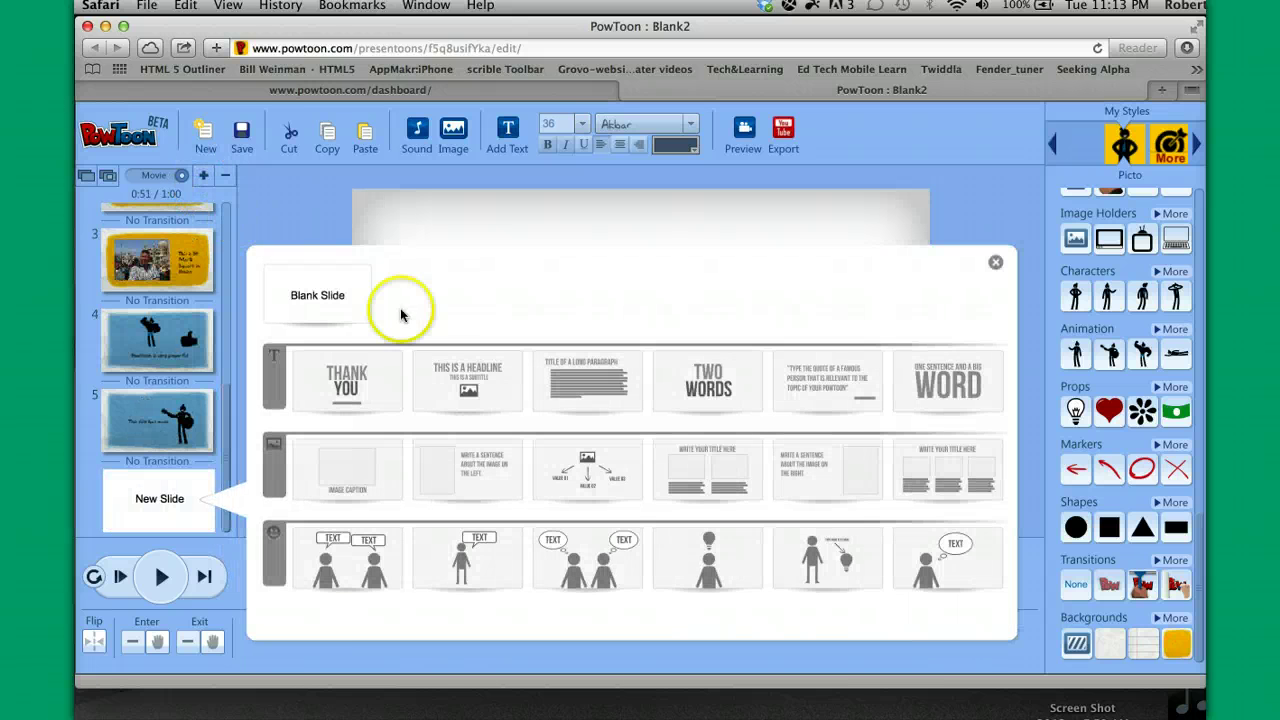
left_click(334, 289)
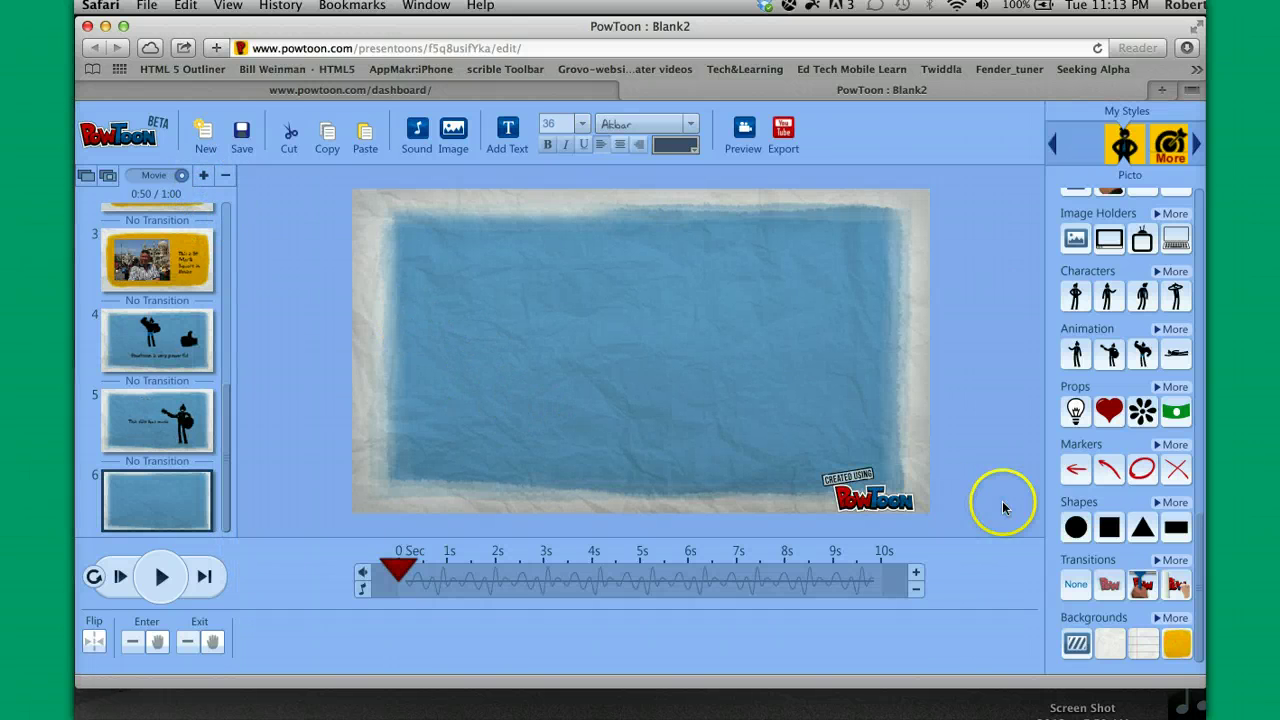
left_click(1173, 617)
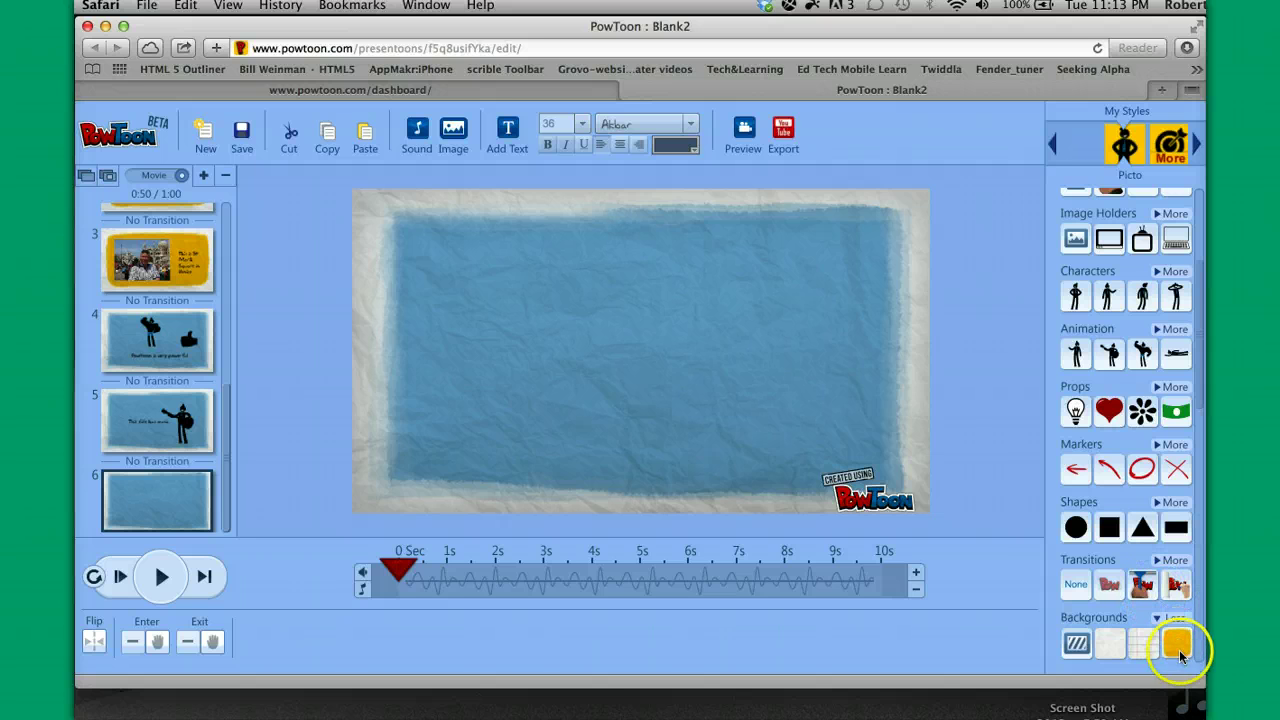
left_click(1177, 645)
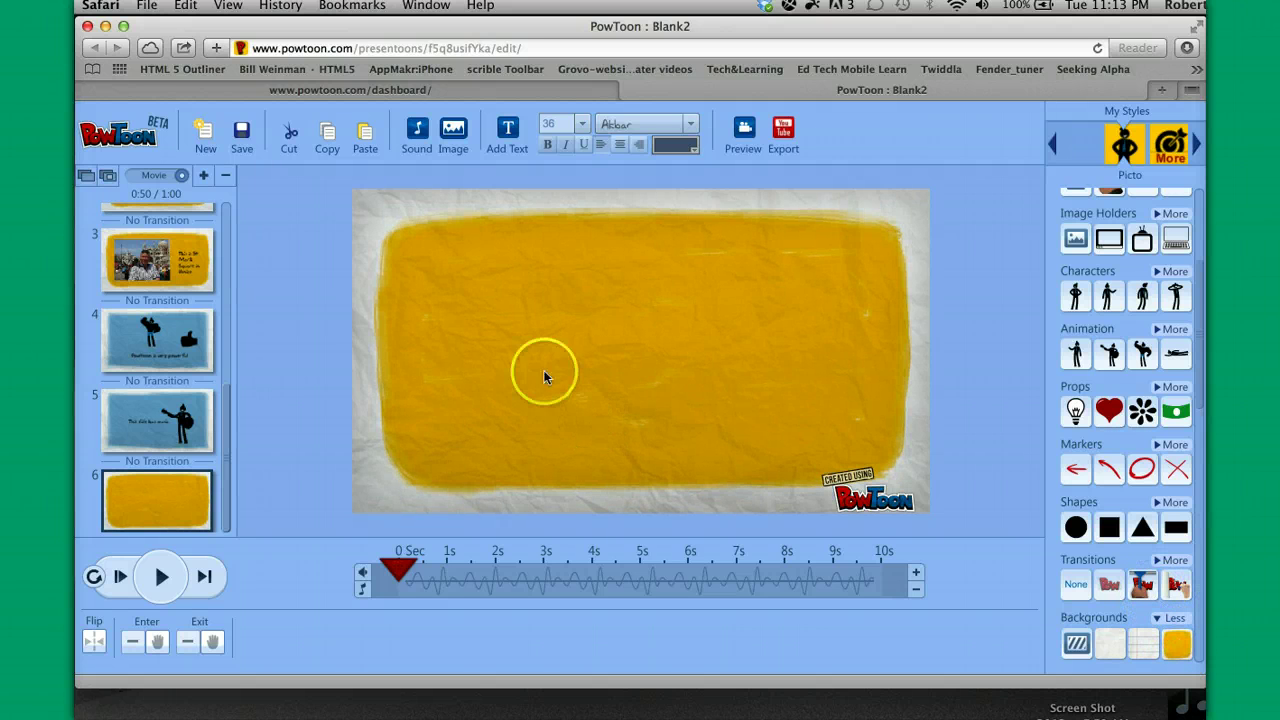
- Record a voice-over of about 17 seconds in the Sound Manager, allowing access to the camera and microphone
left_click(419, 137)
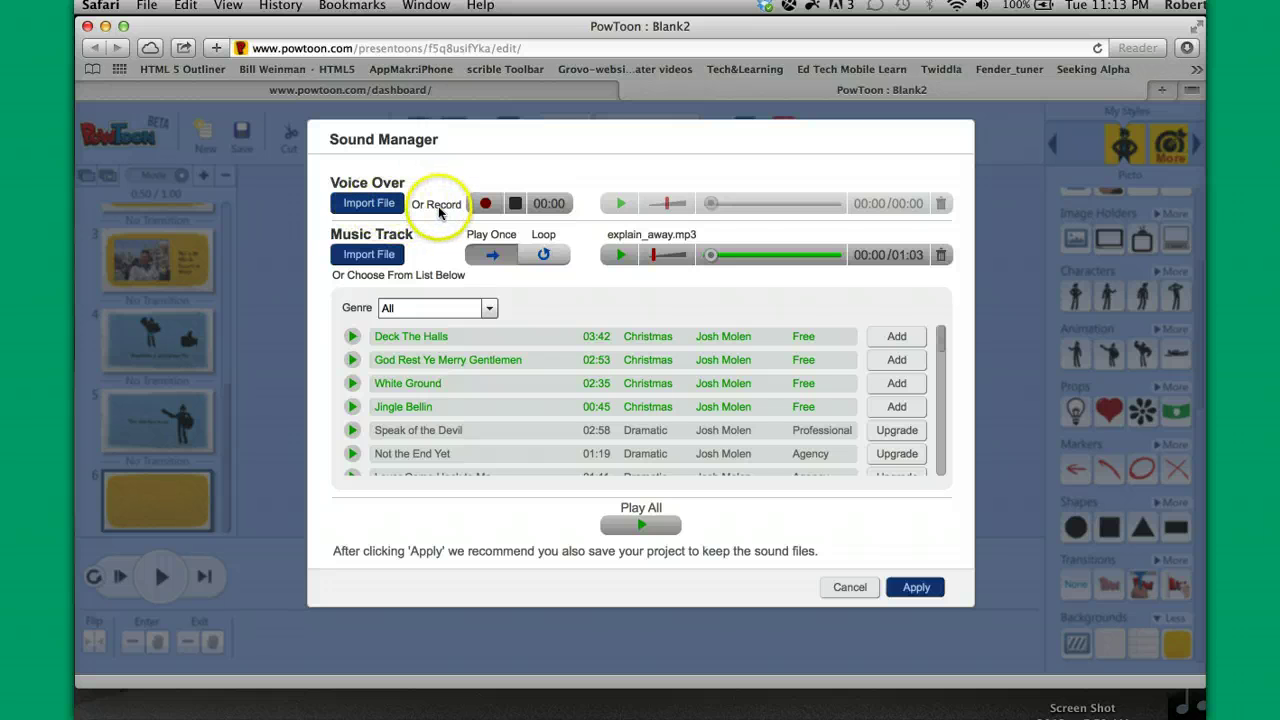
left_click(485, 205)
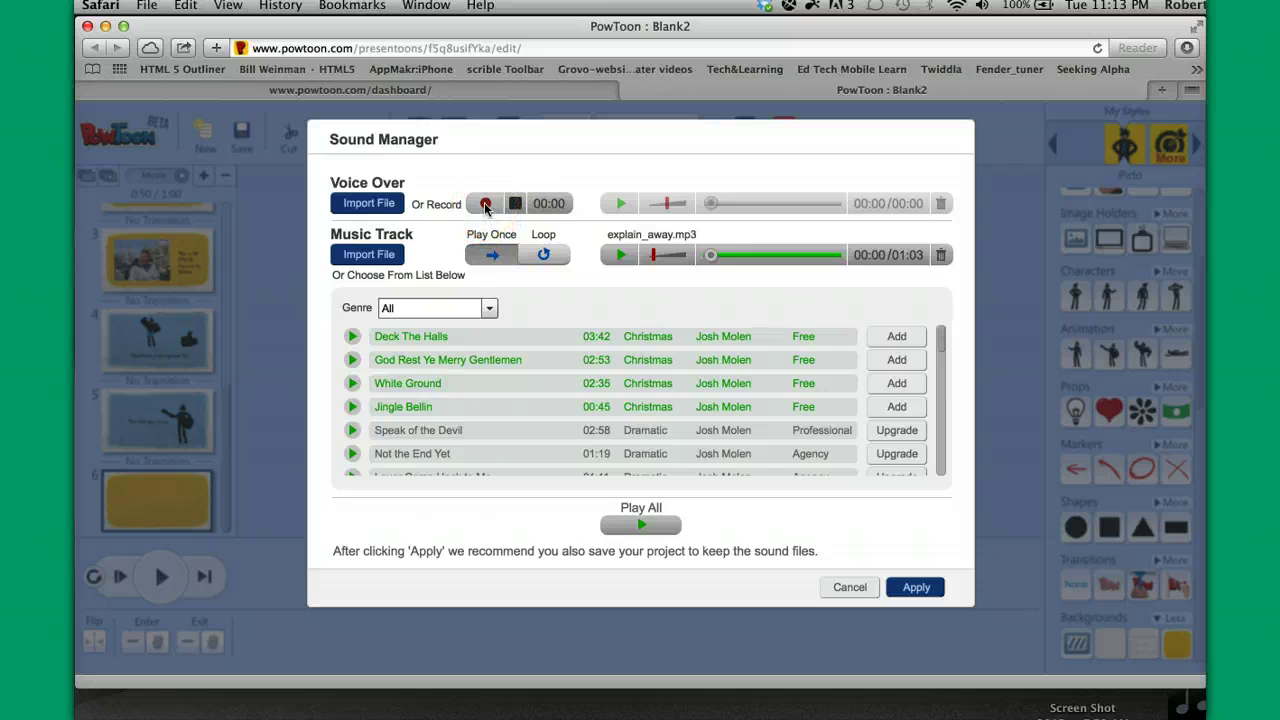
left_click(485, 205)
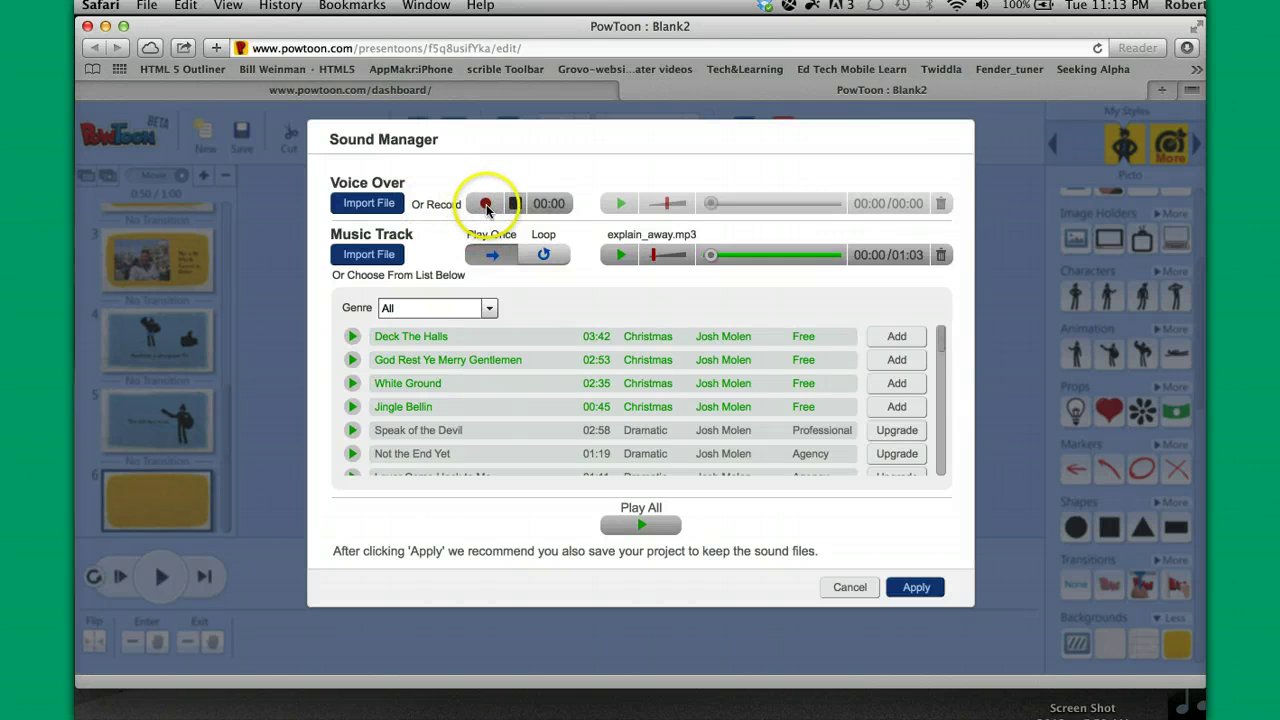
left_click(485, 205)
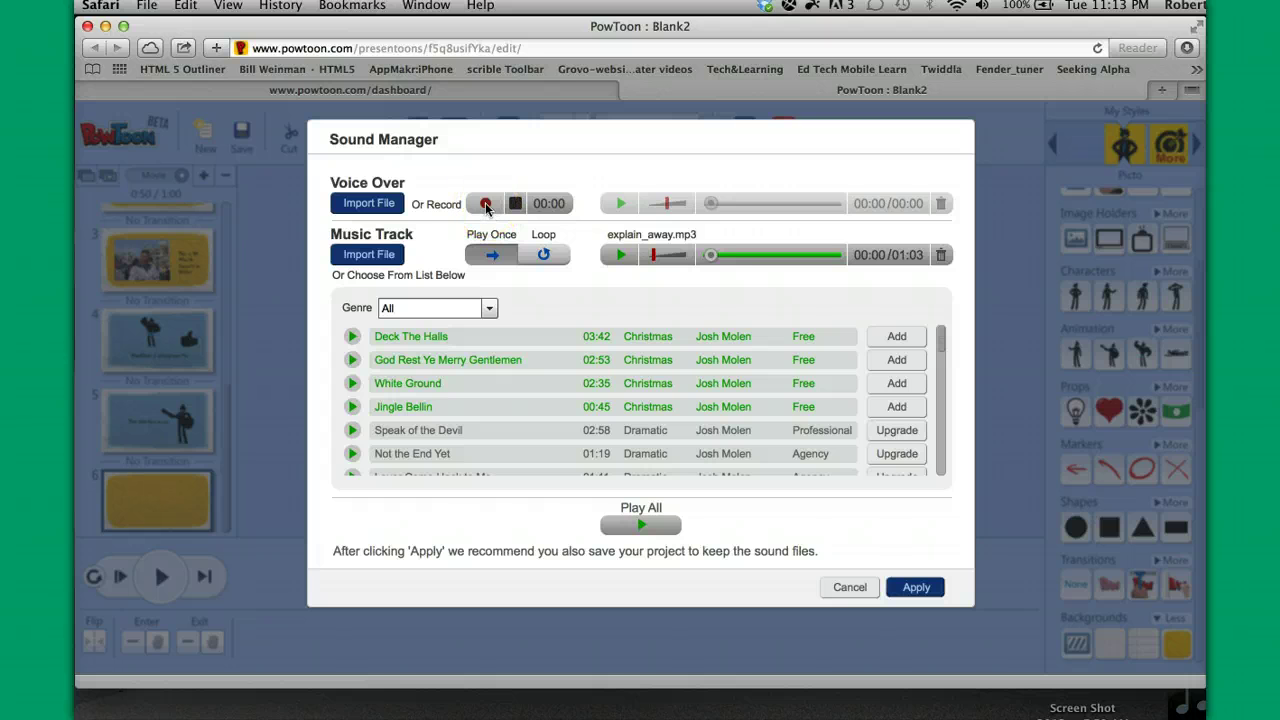
left_click(485, 205)
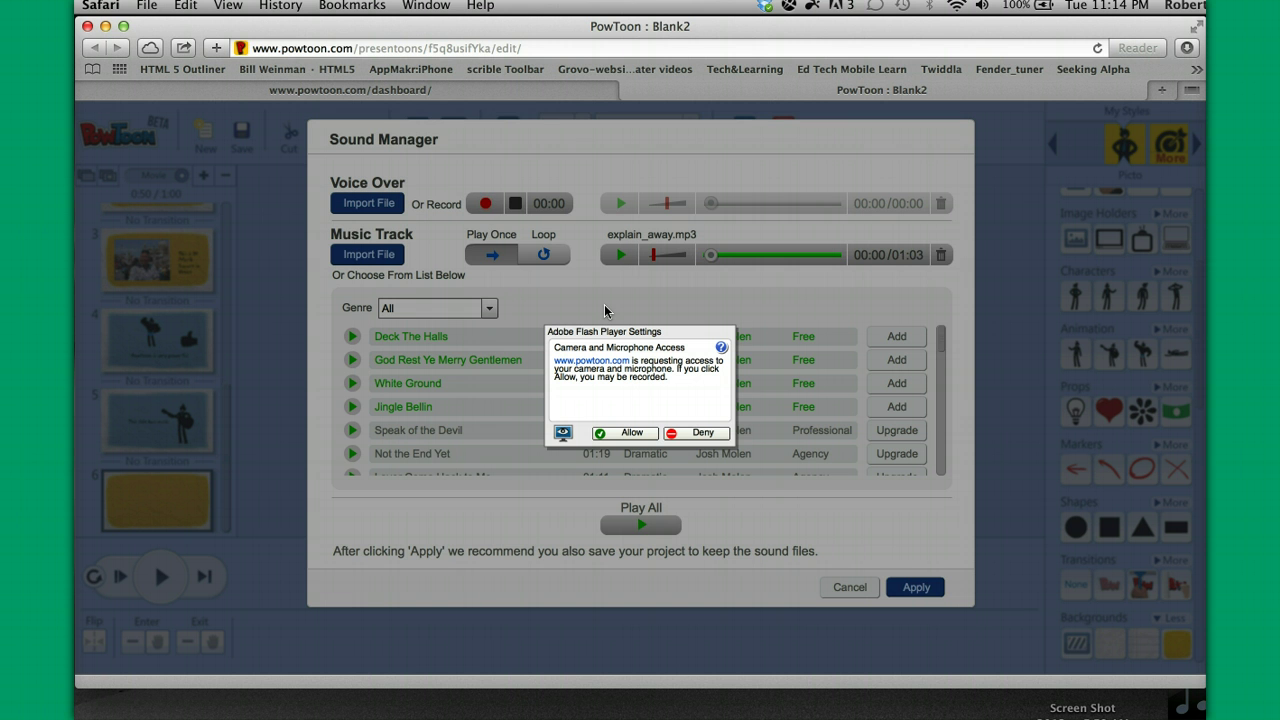
left_click(633, 433)
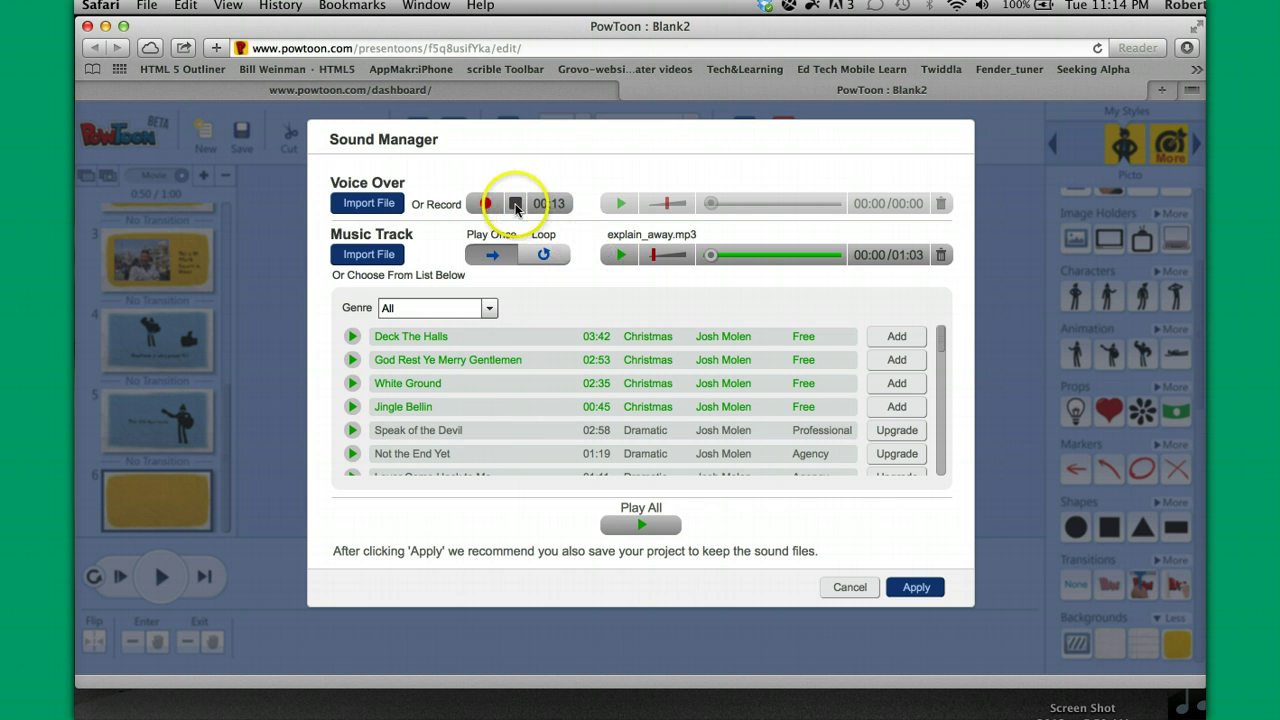
left_click(476, 195)
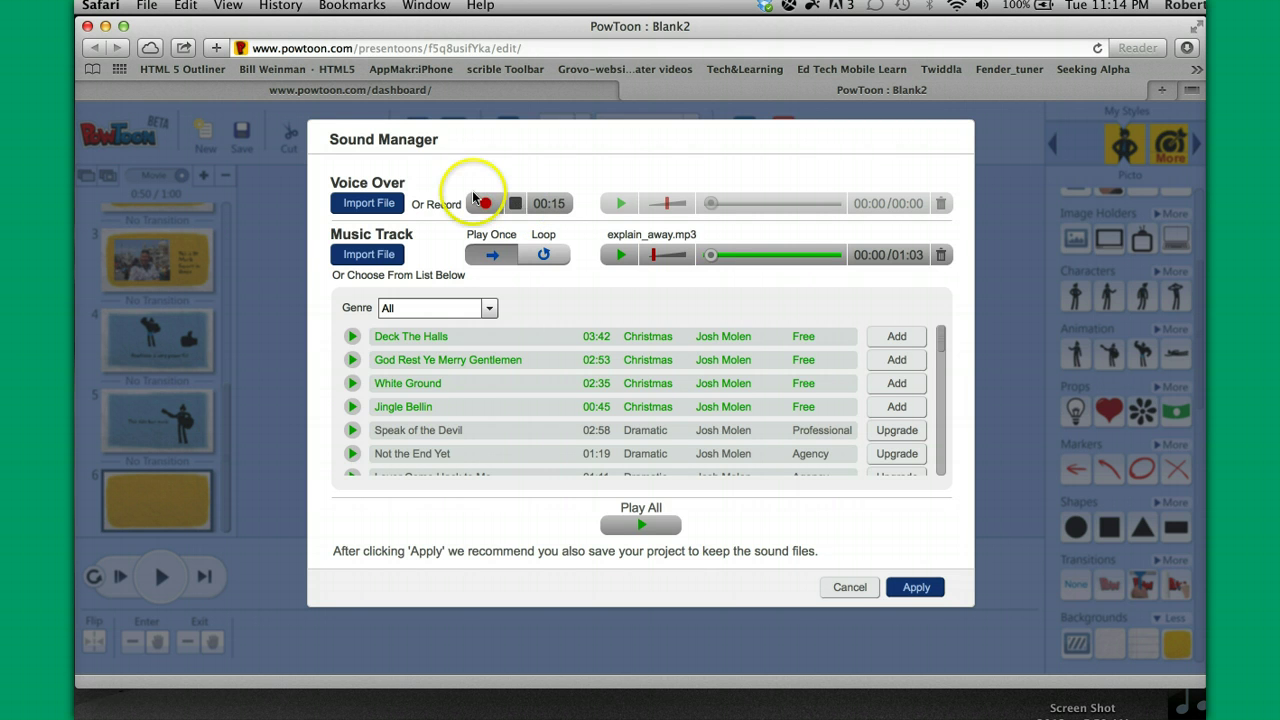
left_click(514, 203)
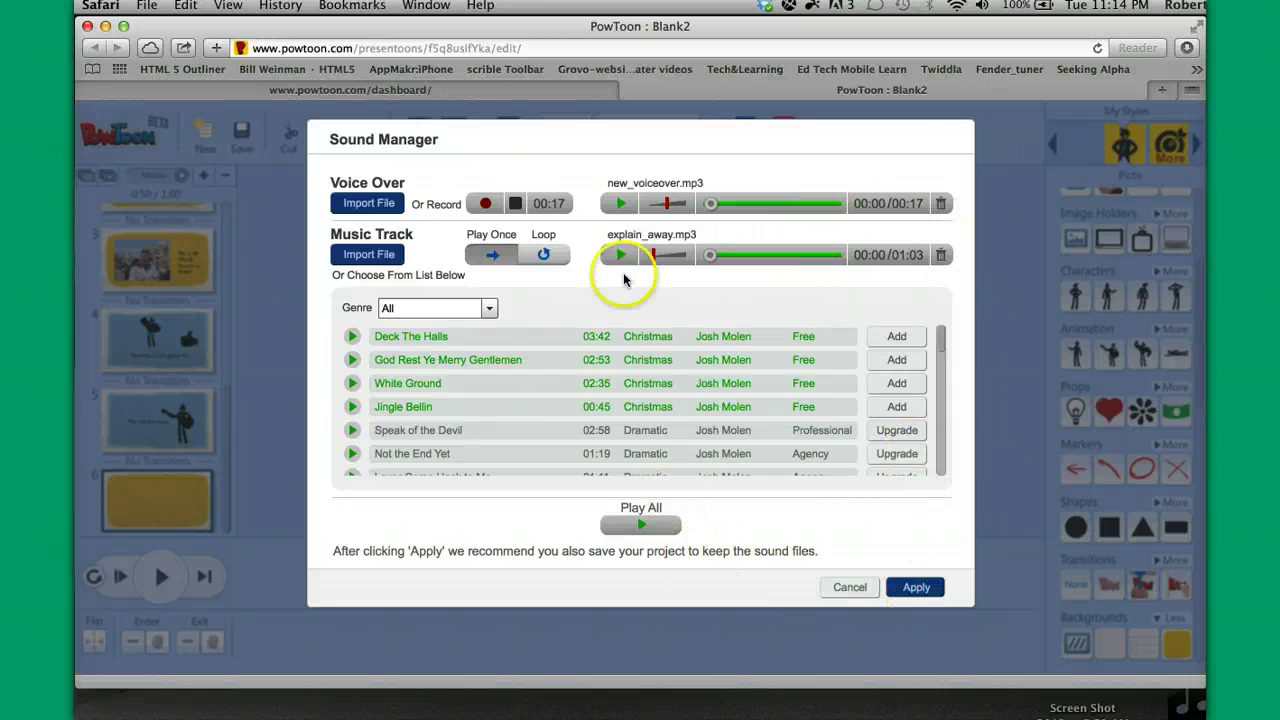
- Play back the first 8 seconds or so of the recorded voice-over and apply the sound settings
left_click(621, 204)
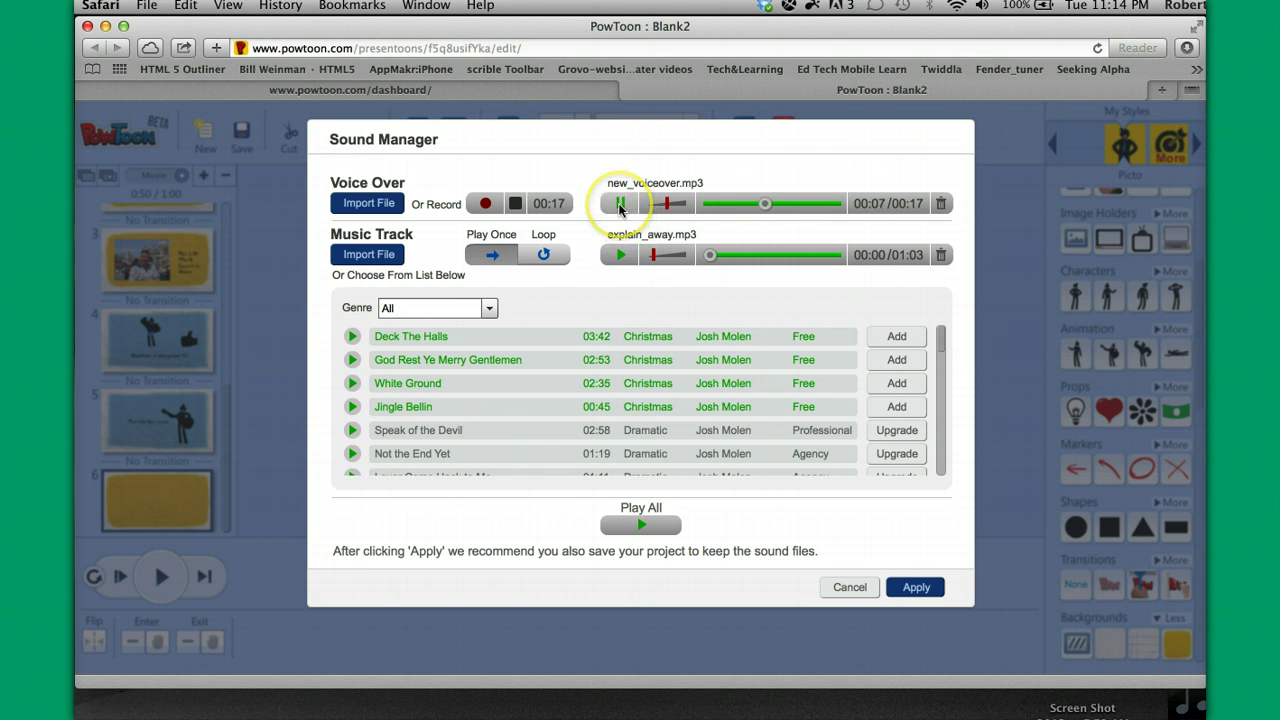
left_click(620, 205)
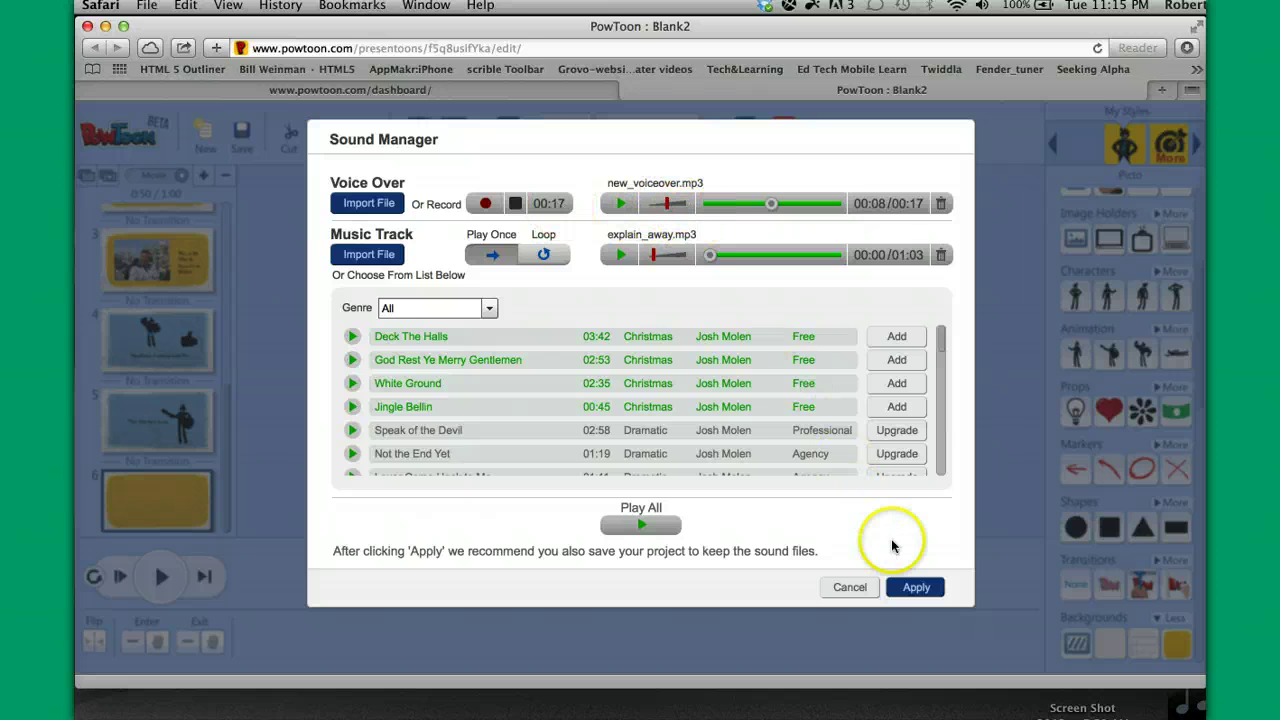
left_click(916, 588)
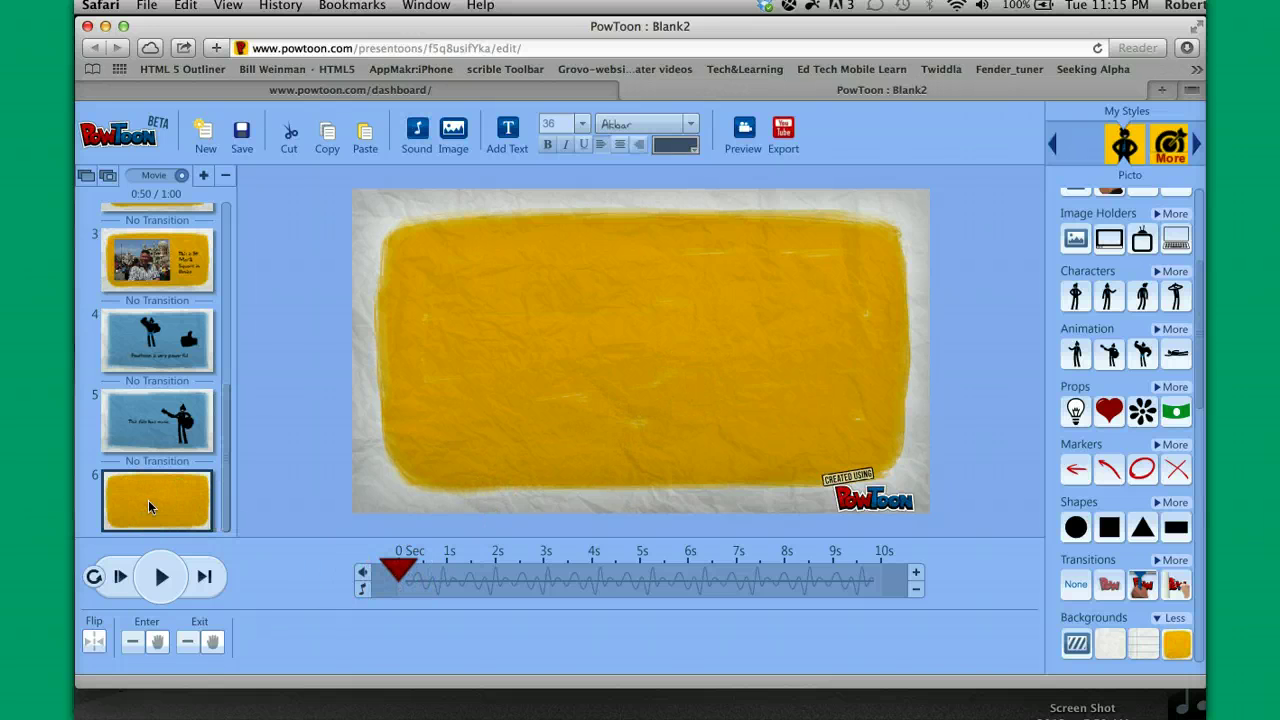
- Add the guitar-playing animated character to the centre of slide 6
left_click(1110, 352)
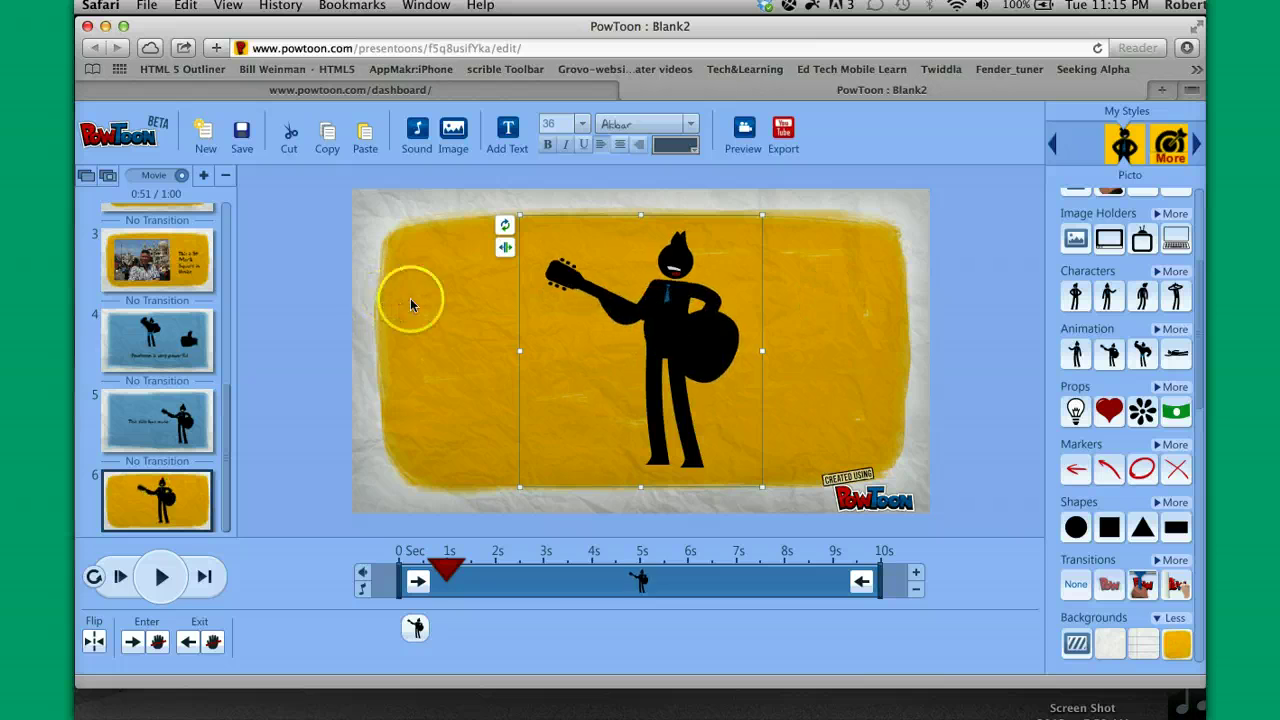
left_click(416, 628)
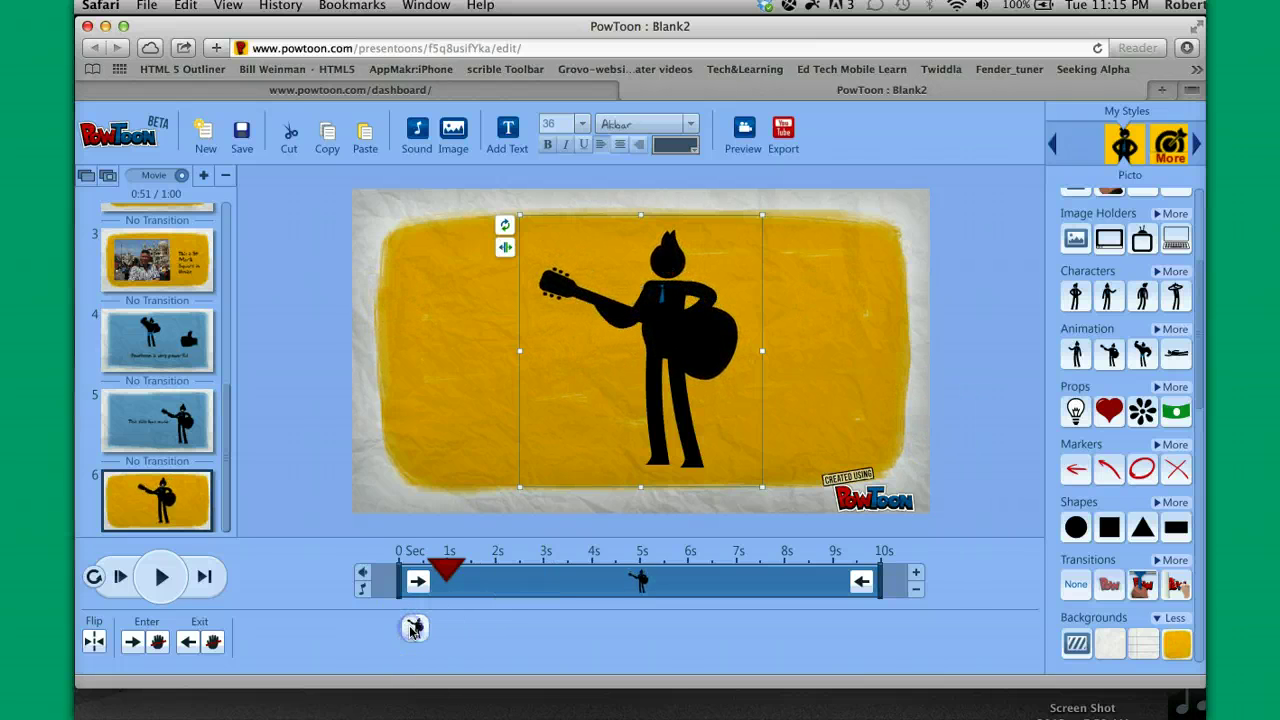
left_click(440, 563)
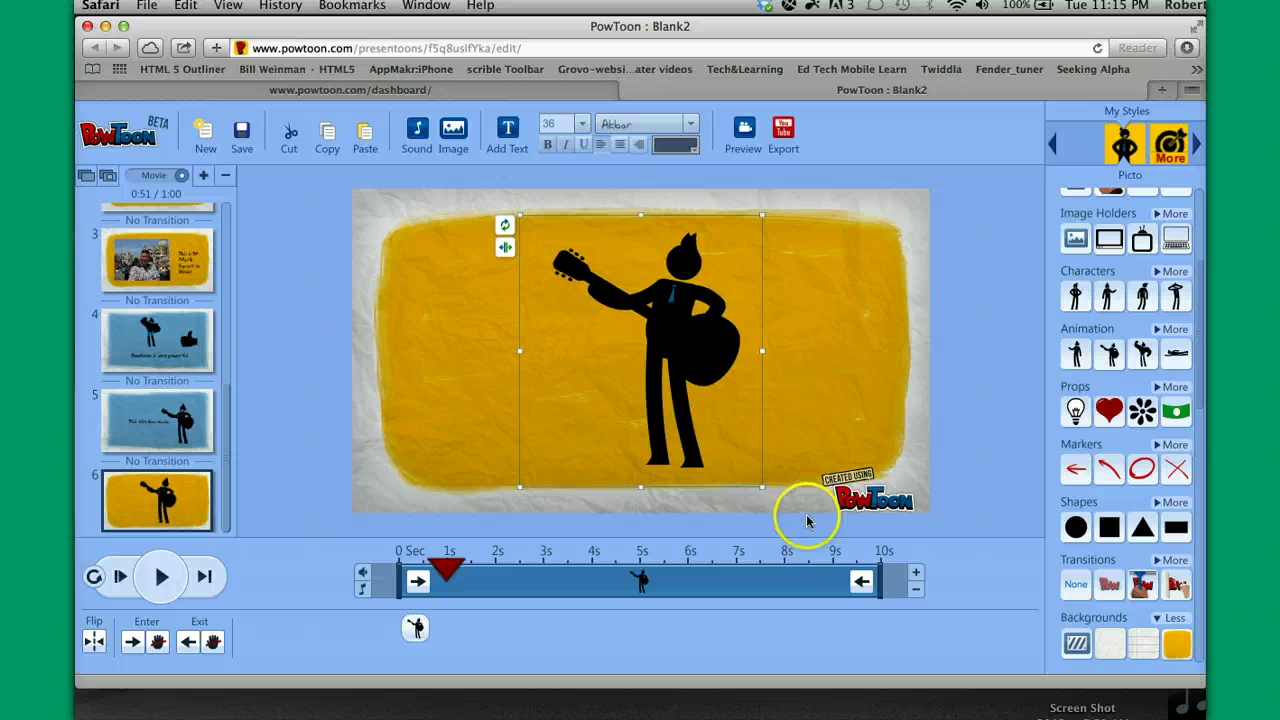
- Lengthen slide 6 to 17 seconds and extend the guitar-playing character's display time to the slide's end
left_click(916, 575)
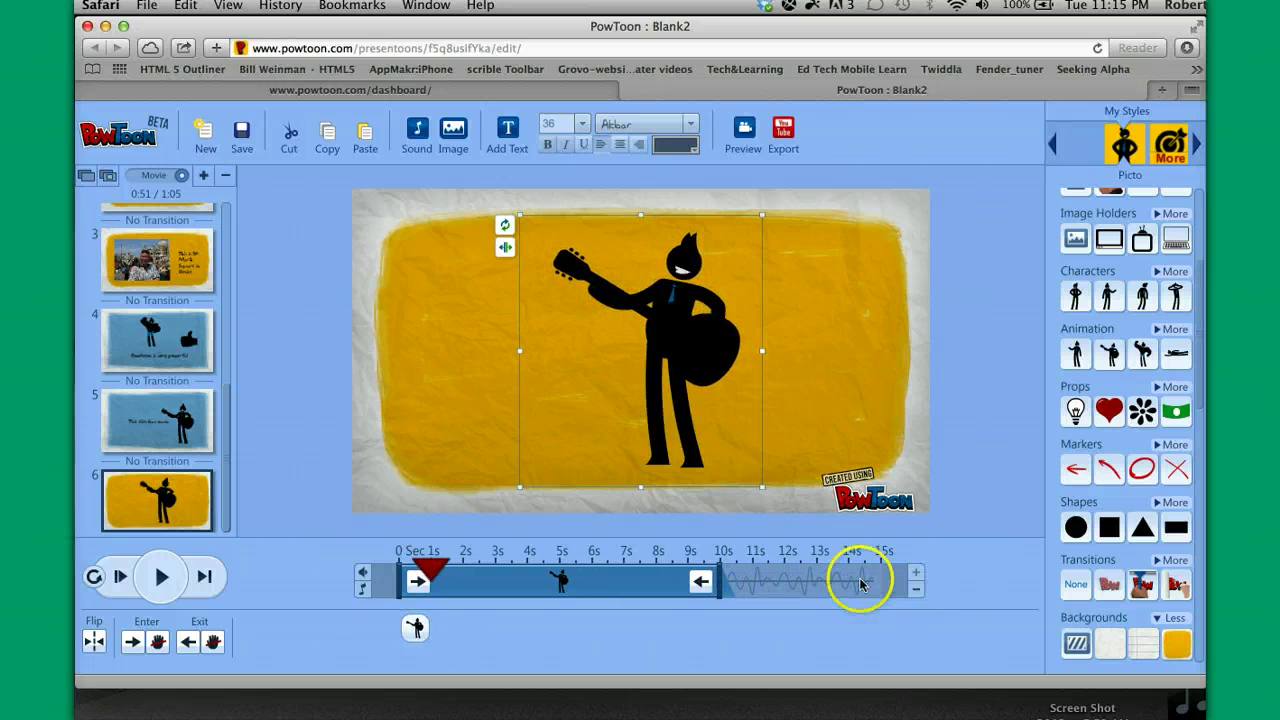
left_click(916, 575)
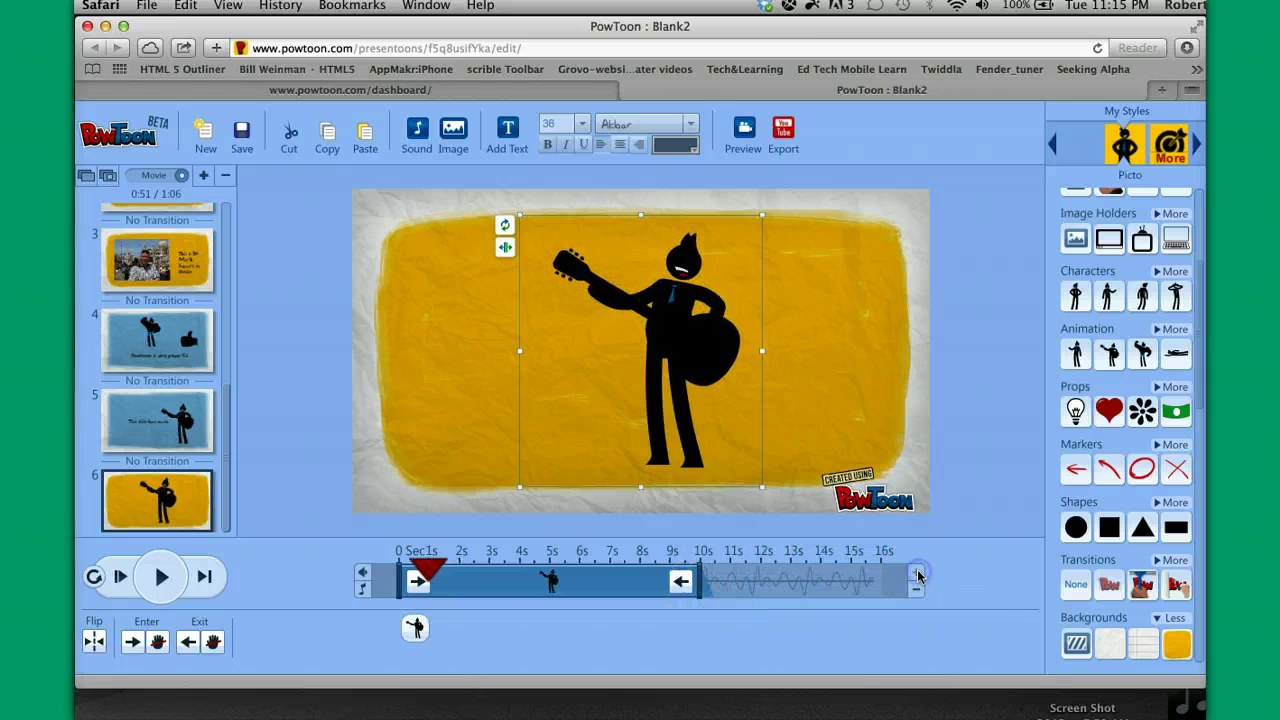
left_click(916, 575)
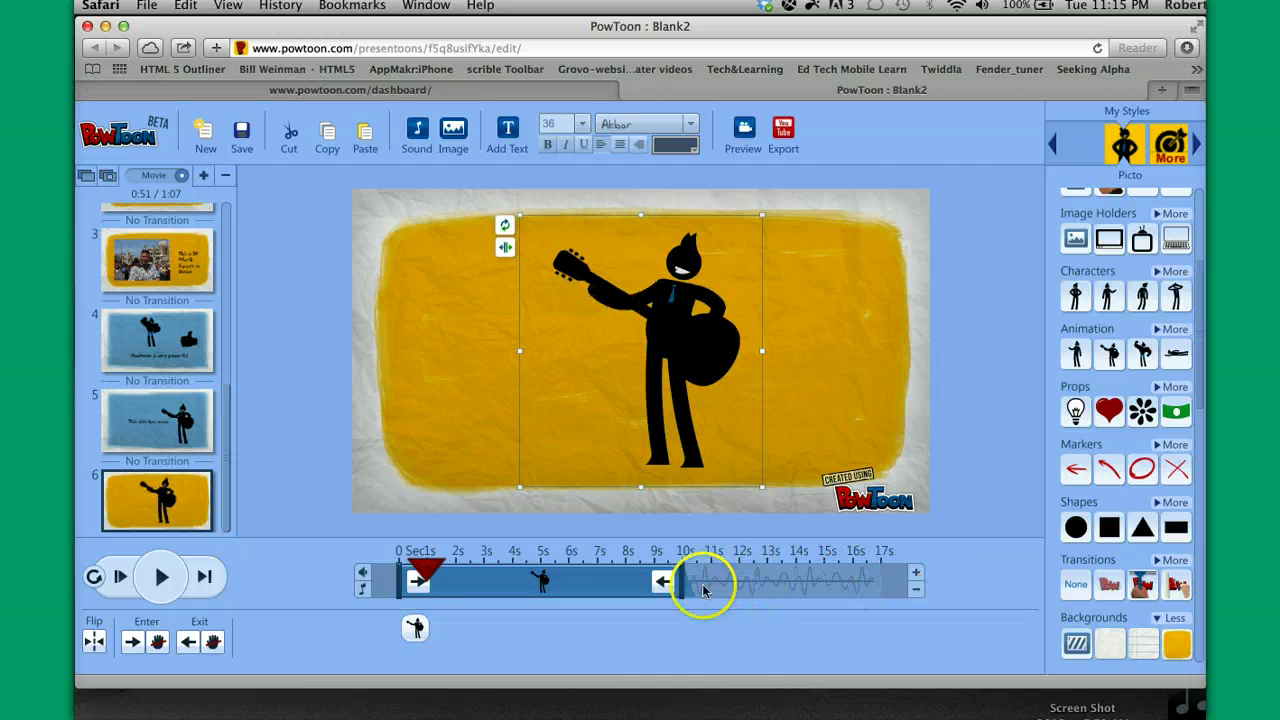
left_click_drag(683, 587, 871, 580)
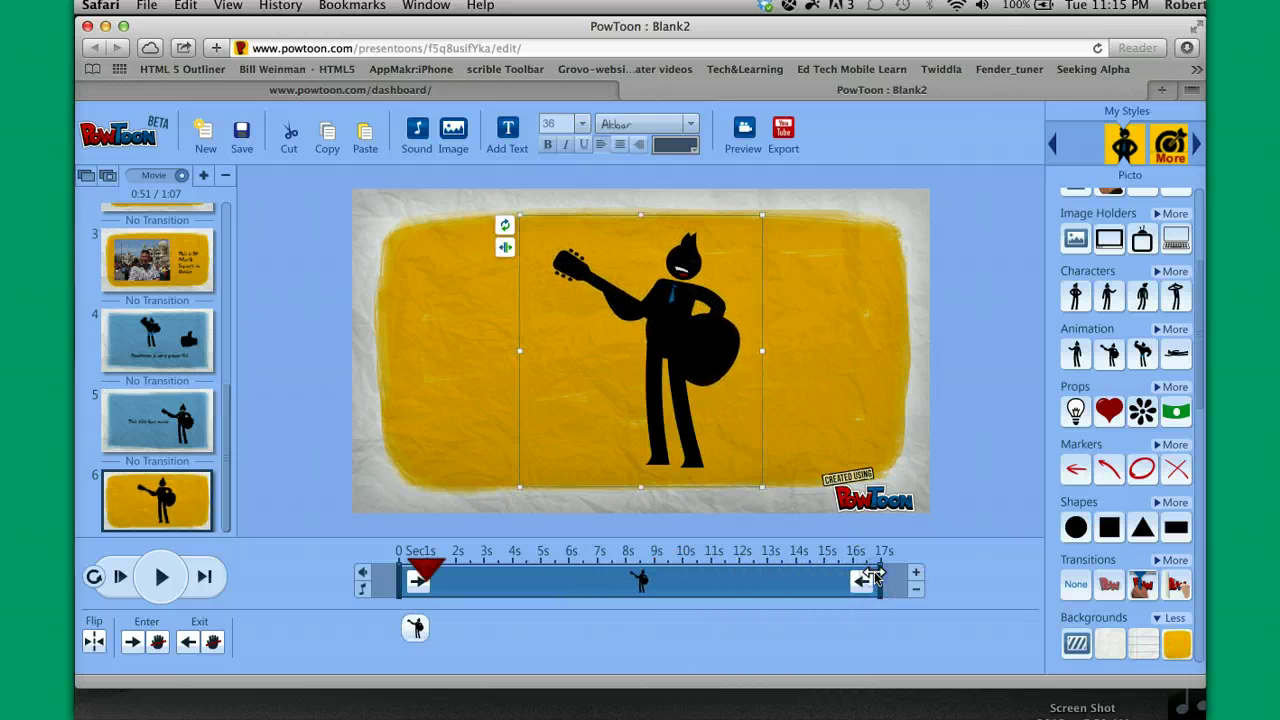
- Save the presentation
left_click(241, 131)
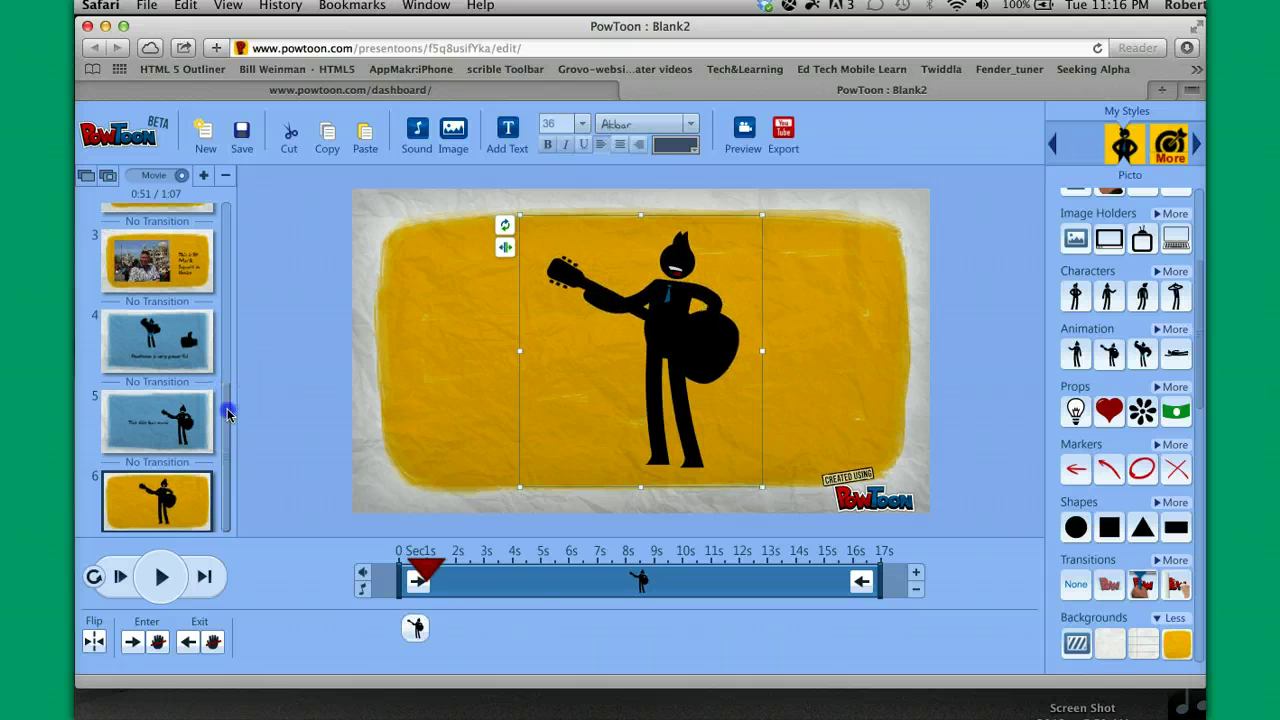
left_click_drag(228, 409, 222, 207)
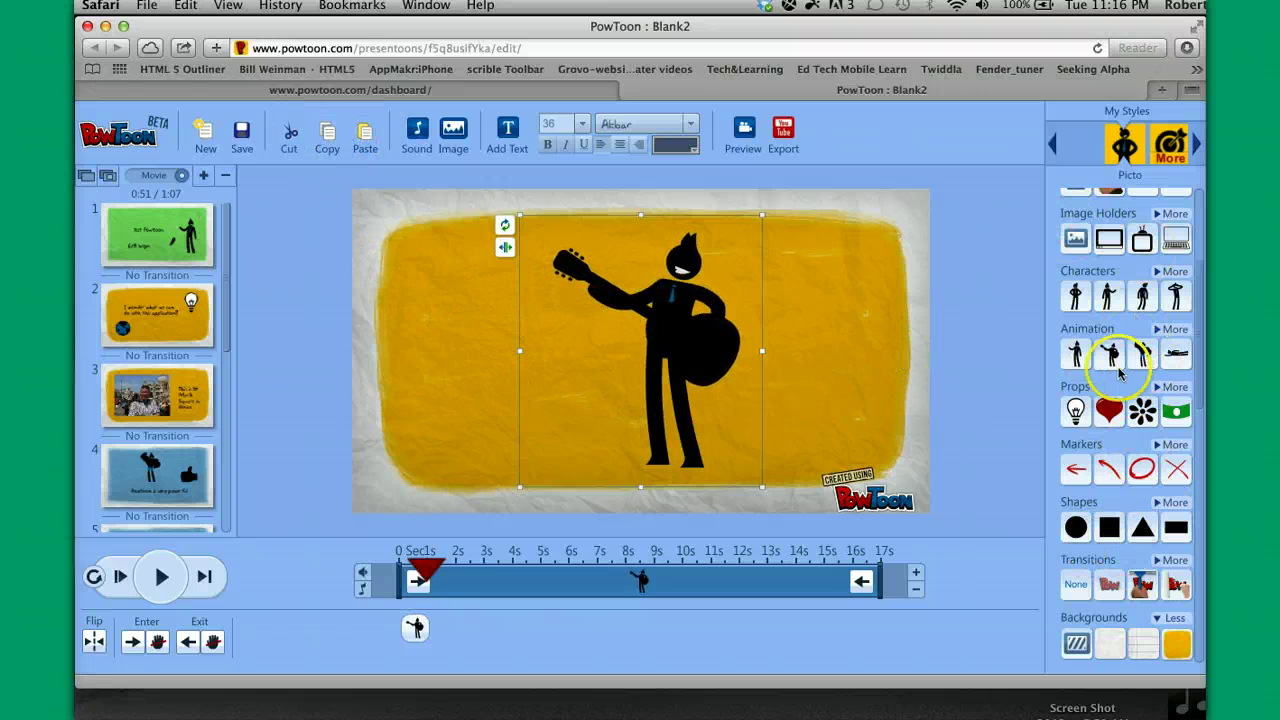
mouse_move(1118, 380)
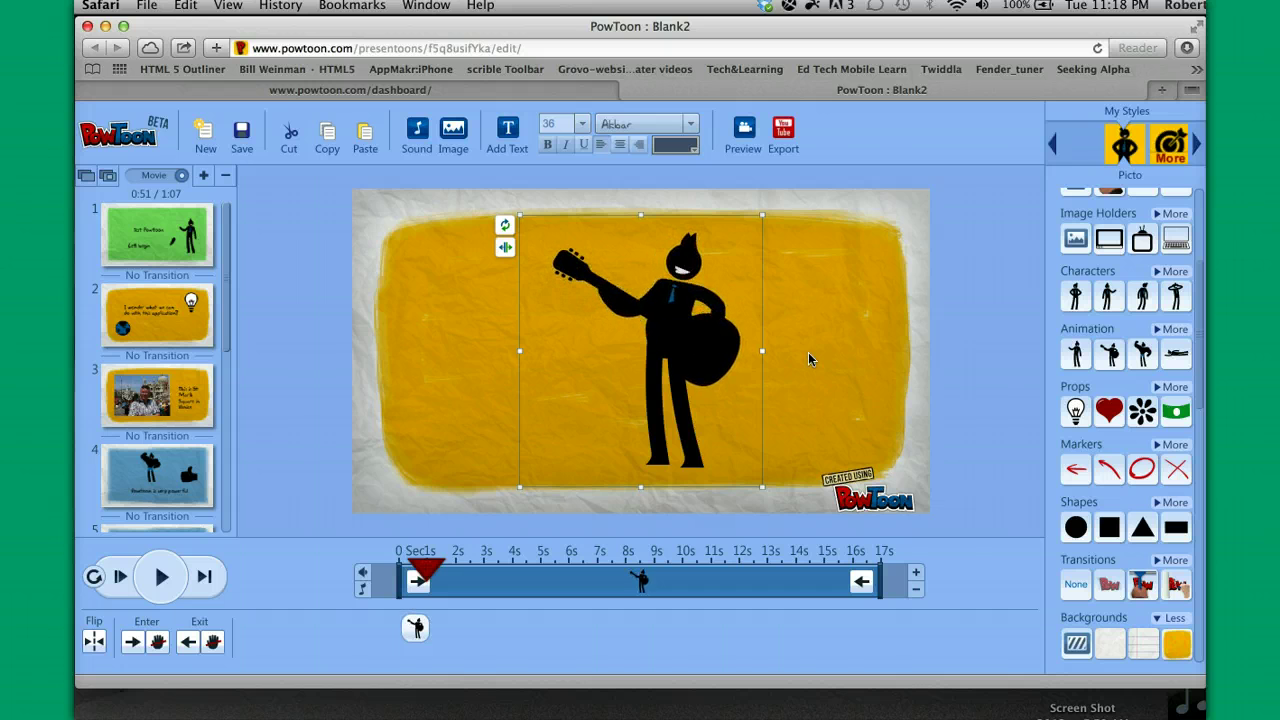
left_click(594, 410)
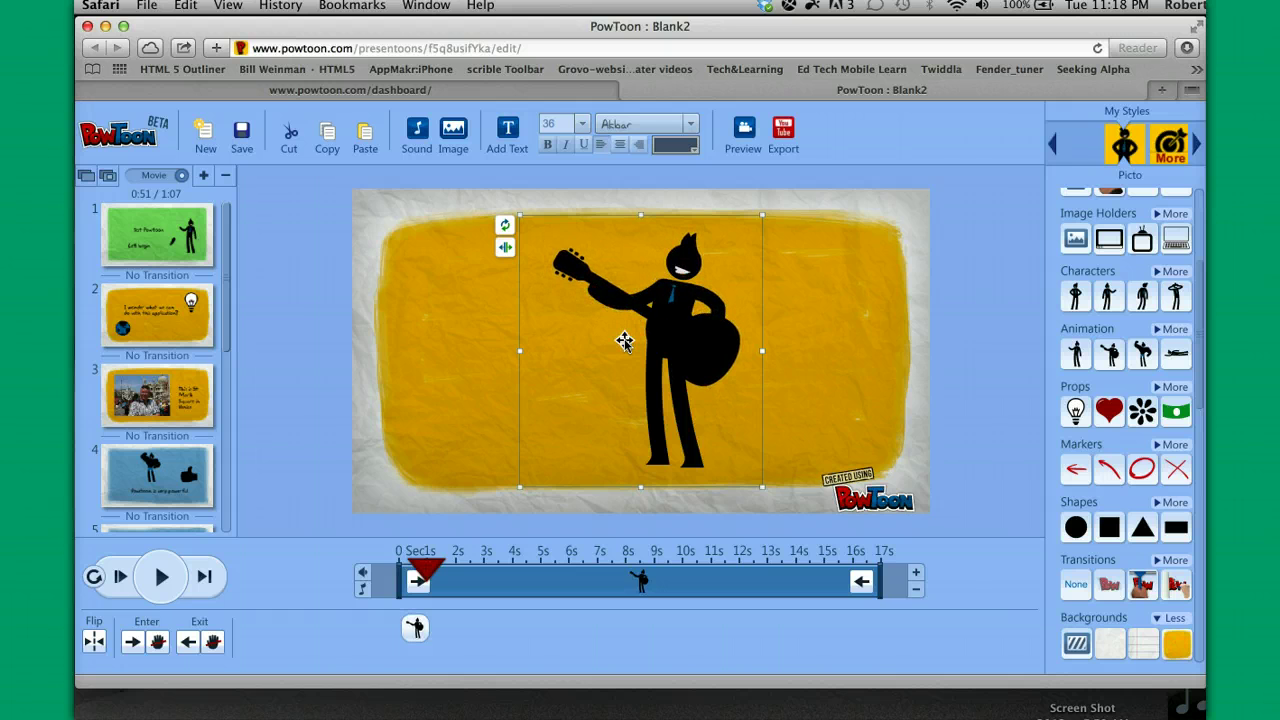
left_click(603, 362)
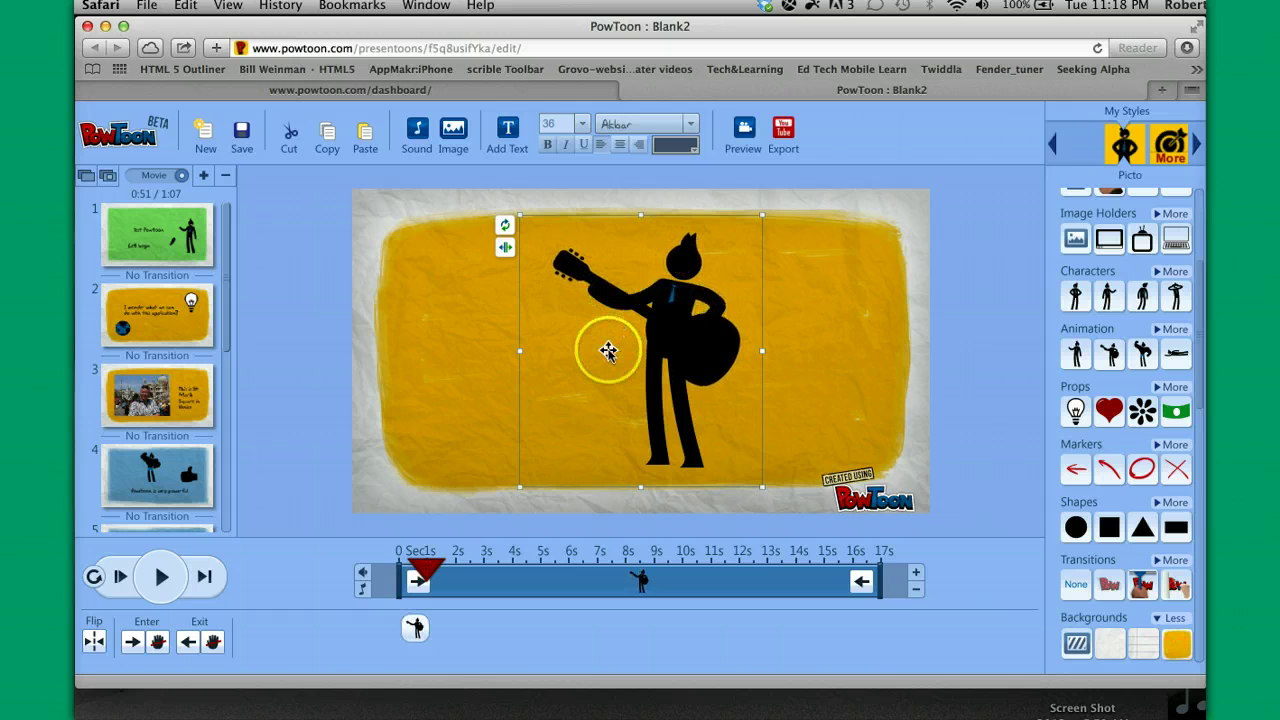